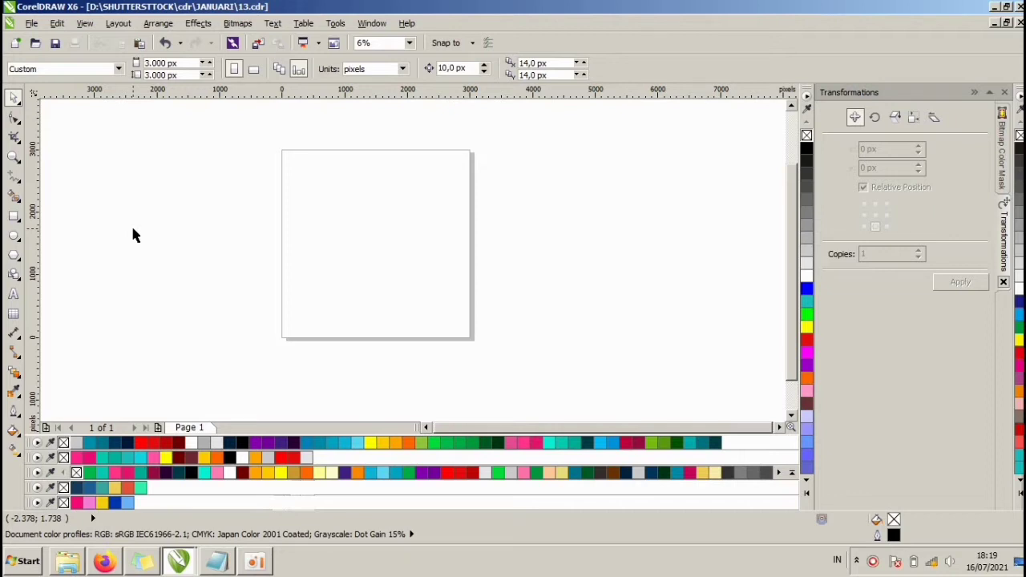
pyautogui.scroll(2, 326, 182)
pyautogui.scroll(-2, 325, 181)
pyautogui.moveTo(283, 152); pyautogui.dragTo(462, 343)
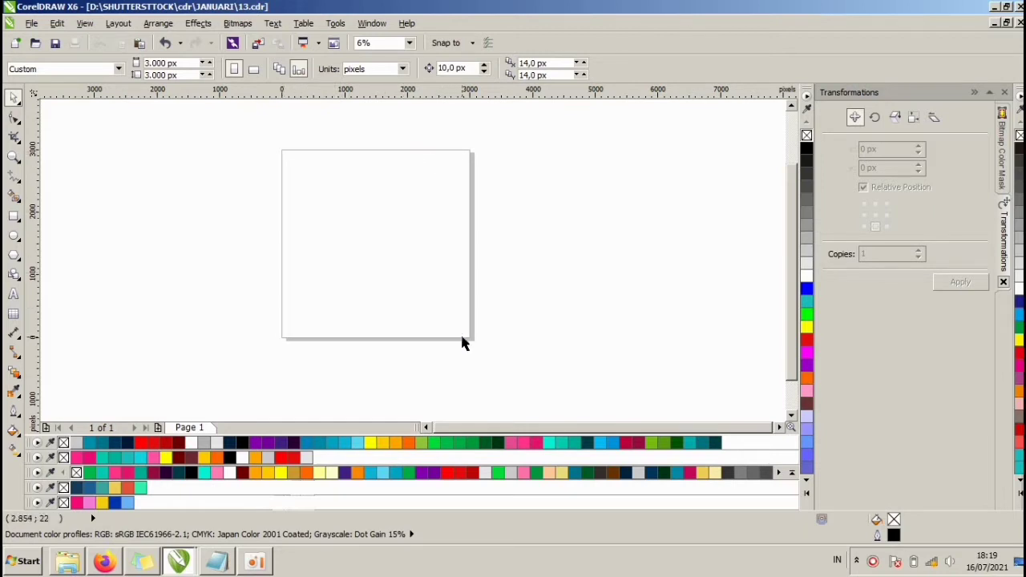
# Step: Add the artistic text "pop art" on the page and enlarge it to about 2098 by 621 px
pyautogui.click(15, 297)
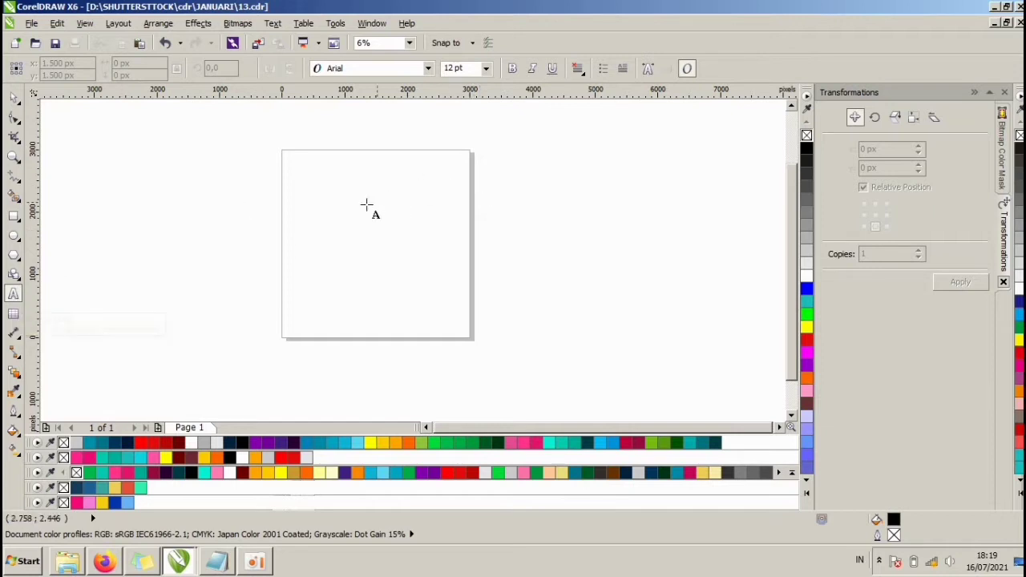
pyautogui.click(339, 215)
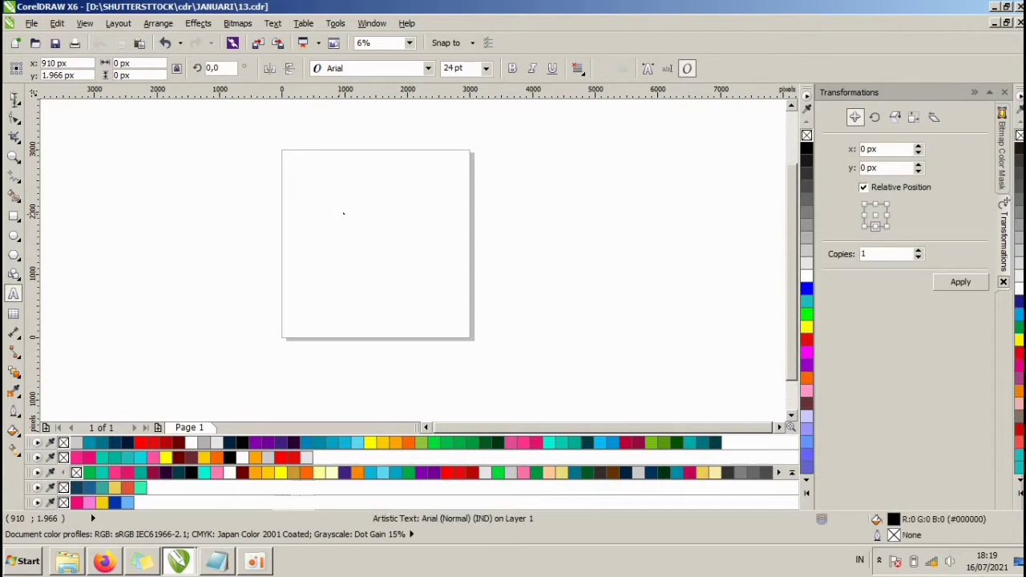
pyautogui.click(11, 99)
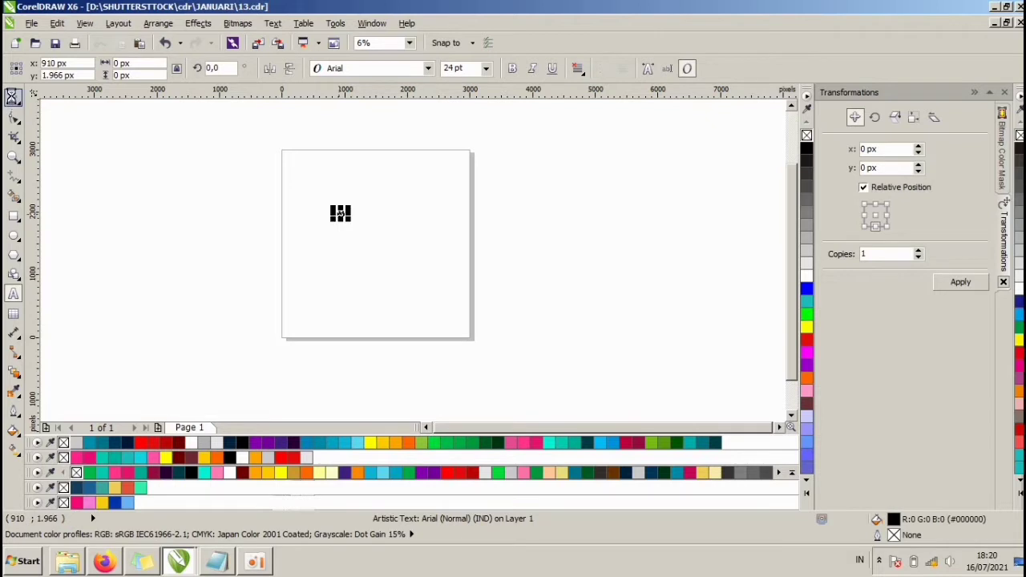
pyautogui.moveTo(426, 253); pyautogui.dragTo(473, 276)
# Step: Replace the text's wording with "POP ART" in capitals
pyautogui.scroll(1, 374, 222)
pyautogui.doubleClick(398, 240)
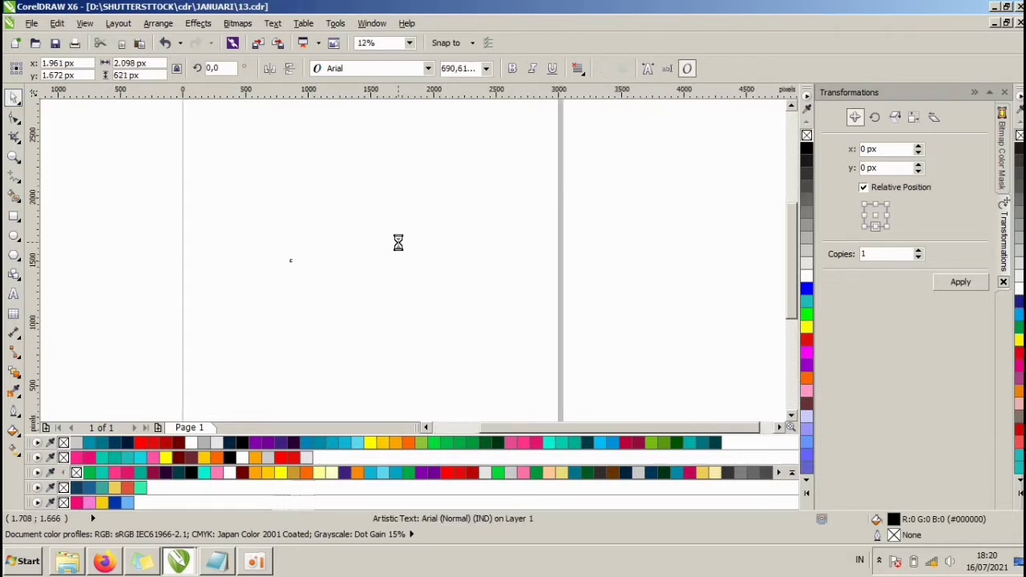
pyautogui.doubleClick(398, 238)
pyautogui.tripleClick(397, 237)
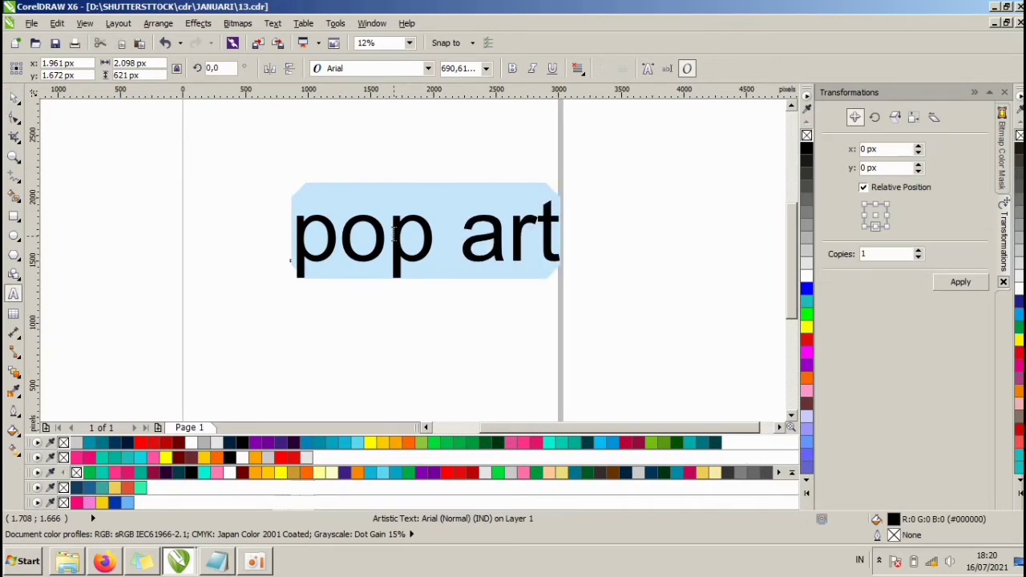
pyautogui.write('p]')
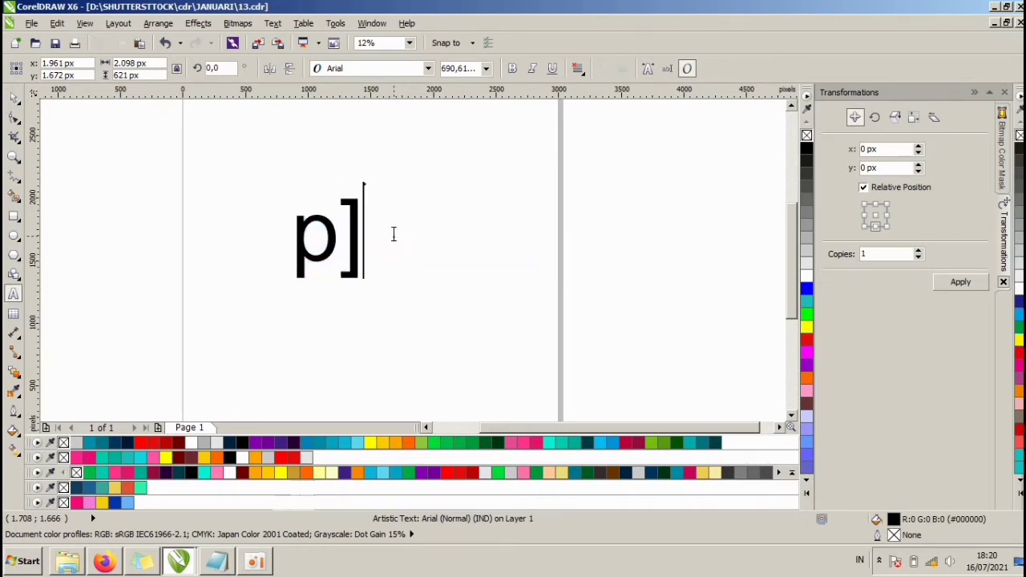
pyautogui.press('BackSpace')
pyautogui.press('BackSpace')
pyautogui.write('pop')
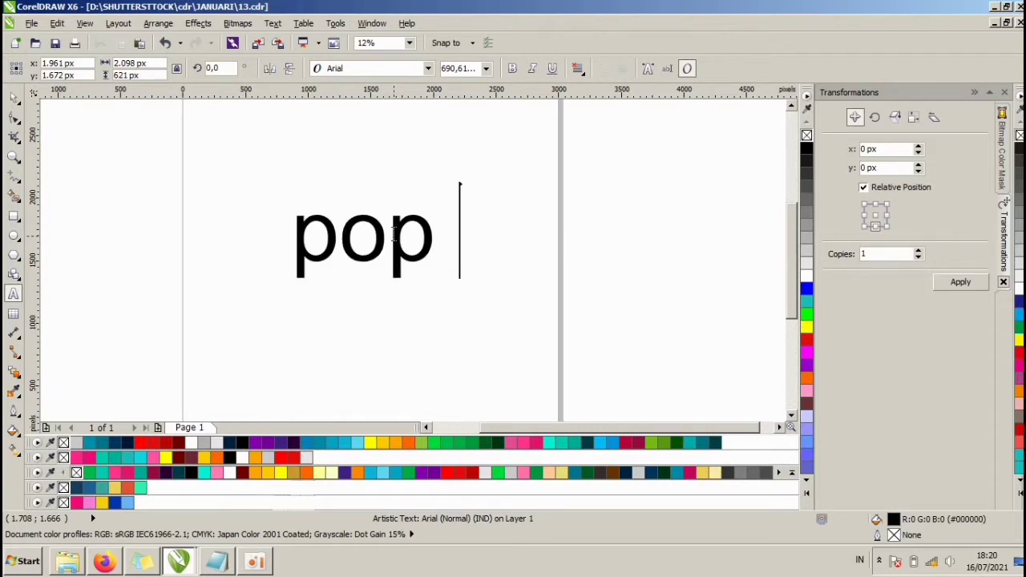
pyautogui.press('BackSpace')
pyautogui.press('BackSpace')
pyautogui.press('BackSpace')
pyautogui.press('BackSpace')
pyautogui.write('POP ART')
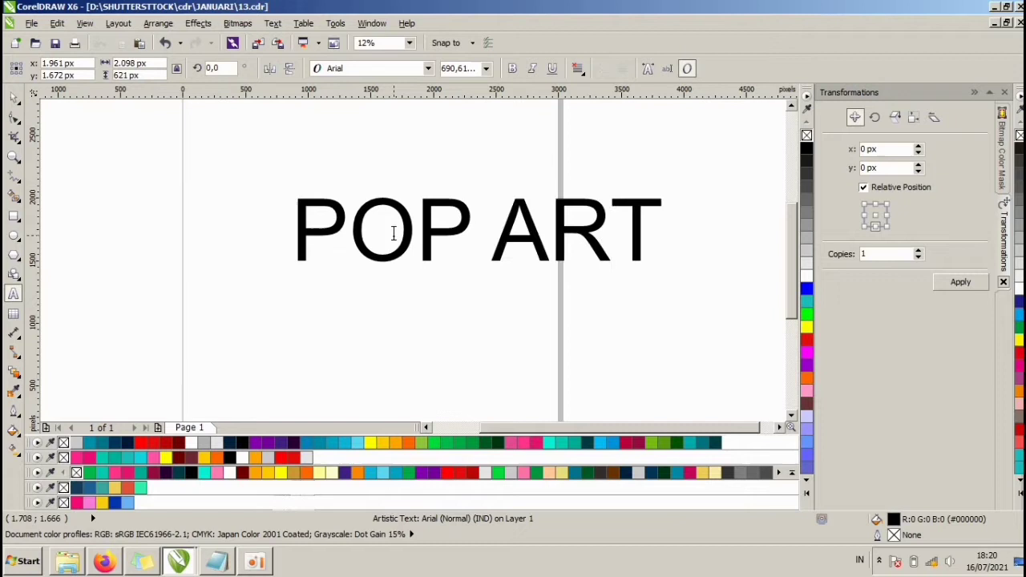
pyautogui.click(13, 98)
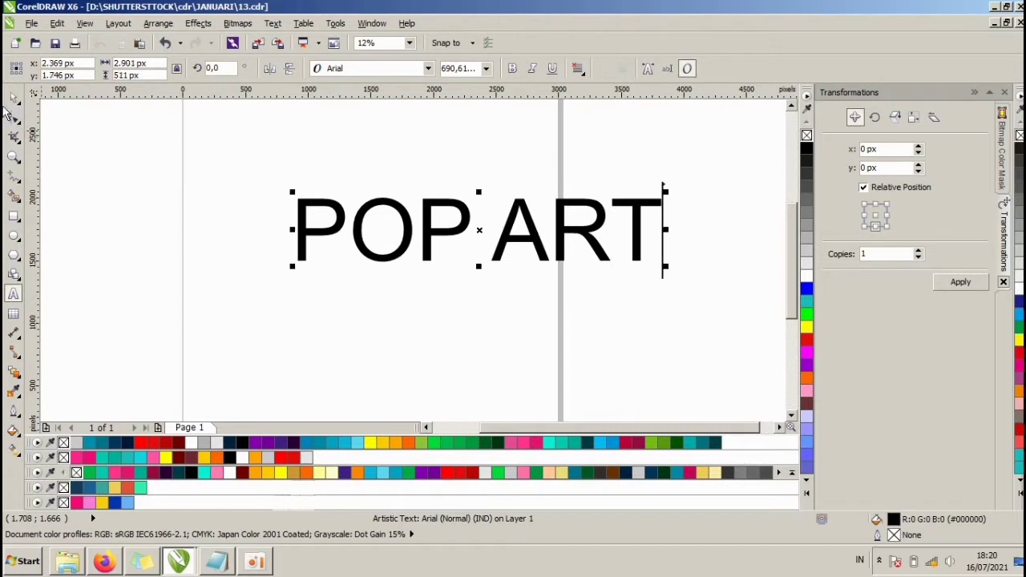
# Step: Delete "ART" so the text reads "POP" and move it to about the middle of the page
pyautogui.doubleClick(490, 227)
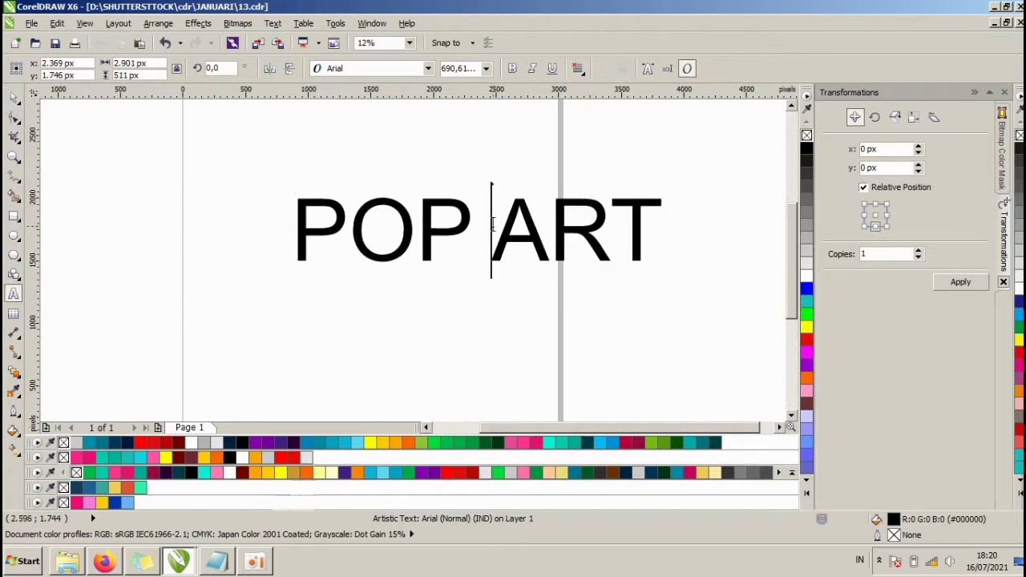
pyautogui.moveTo(491, 227); pyautogui.dragTo(672, 234)
pyautogui.press('Delete')
pyautogui.hotkey('ctrl', 'space')
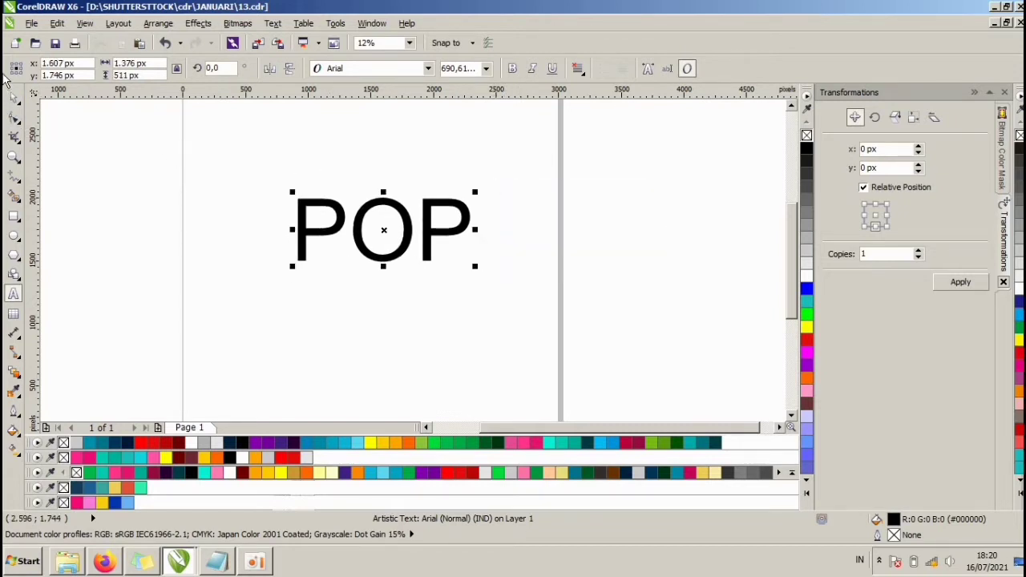
pyautogui.moveTo(426, 231); pyautogui.dragTo(419, 260)
pyautogui.scroll(-1, 381, 166)
# Step: Browse the available fonts and set the POP text's font to Impact
pyautogui.click(367, 70)
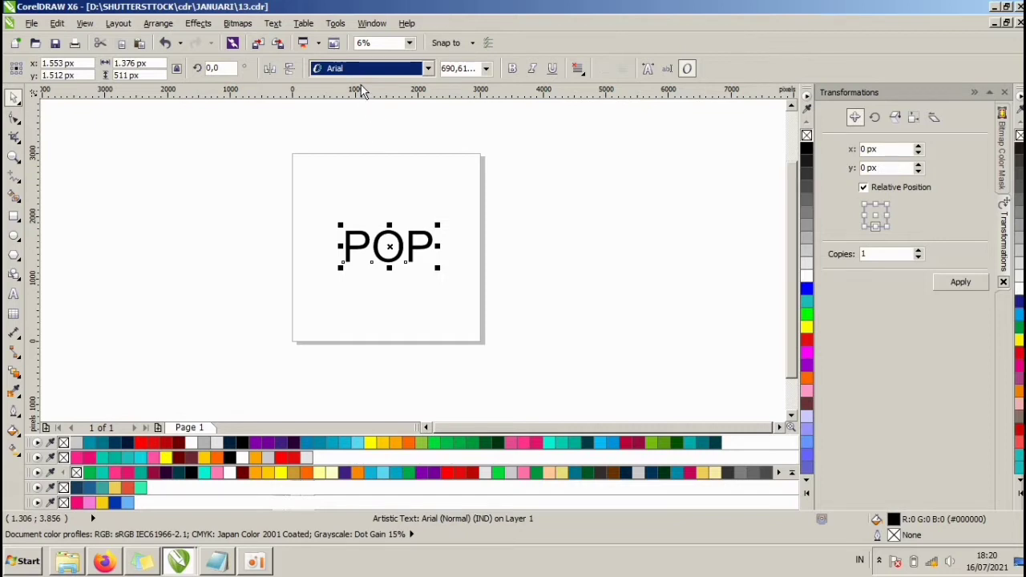
pyautogui.click(360, 68)
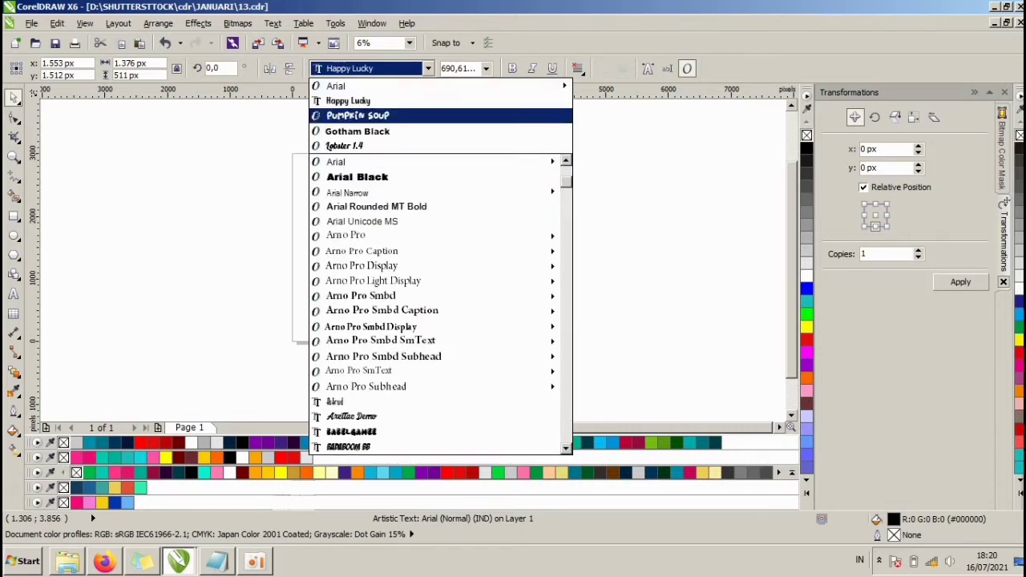
pyautogui.press('Down')
pyautogui.press('Down')
pyautogui.press('Down')
pyautogui.press('Down')
pyautogui.press('Down')
pyautogui.press('Down')
pyautogui.press('Down')
pyautogui.press('Down')
pyautogui.press('Down')
pyautogui.press('Down')
pyautogui.press('Down')
pyautogui.press('Down')
pyautogui.press('Down')
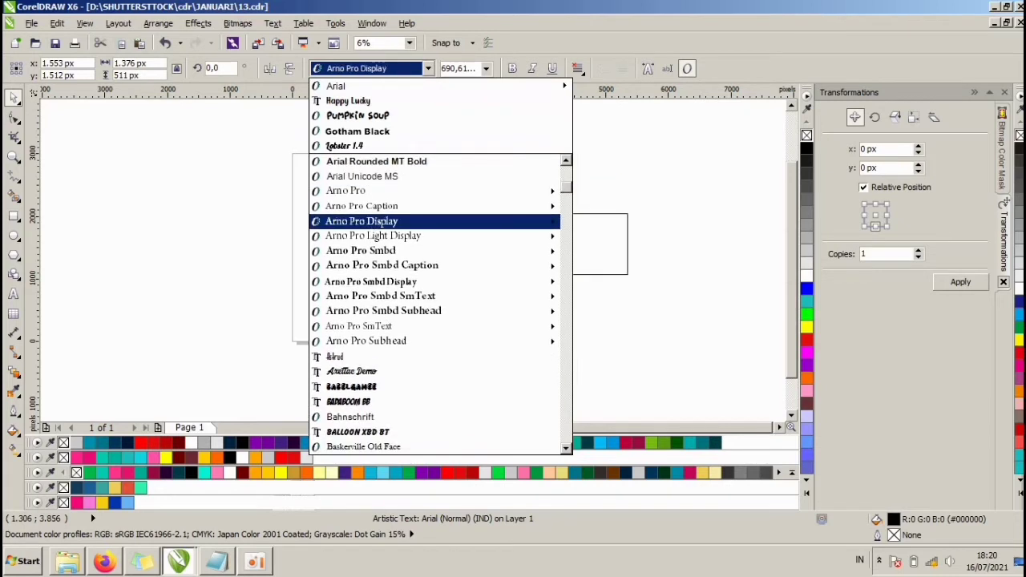
pyautogui.press('Down')
pyautogui.press('Down')
pyautogui.press('Down')
pyautogui.press('Down')
pyautogui.press('Down')
pyautogui.press('Down')
pyautogui.press('Down')
pyautogui.press('Down')
pyautogui.press('Down')
pyautogui.press('Down')
pyautogui.press('Down')
pyautogui.press('Down')
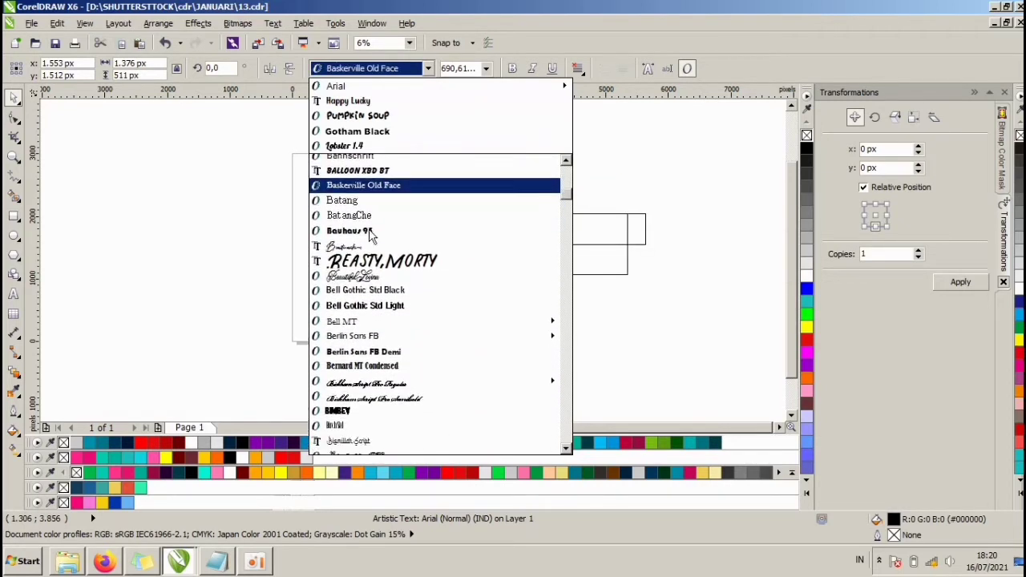
pyautogui.scroll(-8, 369, 234)
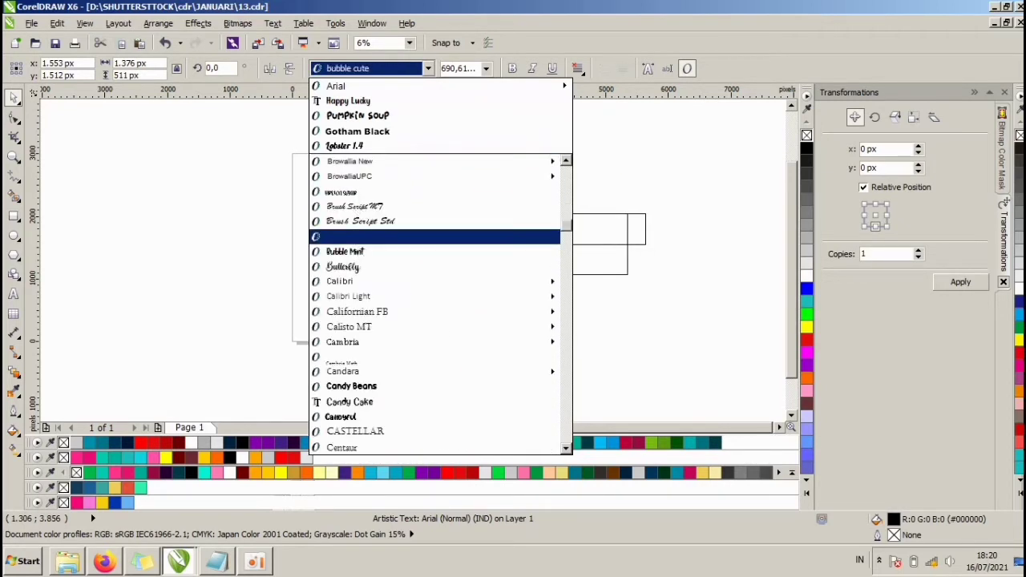
pyautogui.scroll(-3, 360, 255)
pyautogui.press('Down')
pyautogui.press('Down')
pyautogui.press('Down')
pyautogui.press('Down')
pyautogui.press('Down')
pyautogui.press('Down')
pyautogui.press('Down')
pyautogui.press('Down')
pyautogui.press('Down')
pyautogui.press('Down')
pyautogui.press('Down')
pyautogui.press('Down')
pyautogui.press('Down')
pyautogui.press('Down')
pyautogui.press('Down')
pyautogui.press('Down')
pyautogui.press('Down')
pyautogui.press('Down')
pyautogui.press('Down')
pyautogui.press('Down')
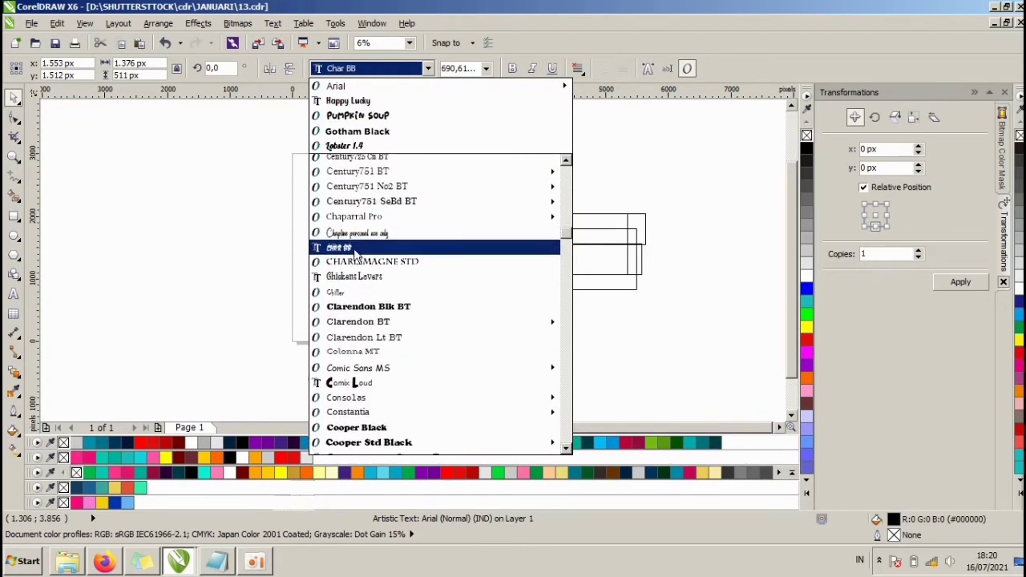
pyautogui.scroll(-2, 357, 255)
pyautogui.press('Down')
pyautogui.press('Down')
pyautogui.press('Down')
pyautogui.press('Down')
pyautogui.press('Down')
pyautogui.press('Down')
pyautogui.press('Down')
pyautogui.press('Down')
pyautogui.press('Down')
pyautogui.press('Down')
pyautogui.press('Down')
pyautogui.press('Down')
pyautogui.press('Down')
pyautogui.press('Down')
pyautogui.press('Down')
pyautogui.press('Down')
pyautogui.press('Down')
pyautogui.press('Down')
pyautogui.scroll(-10, 357, 254)
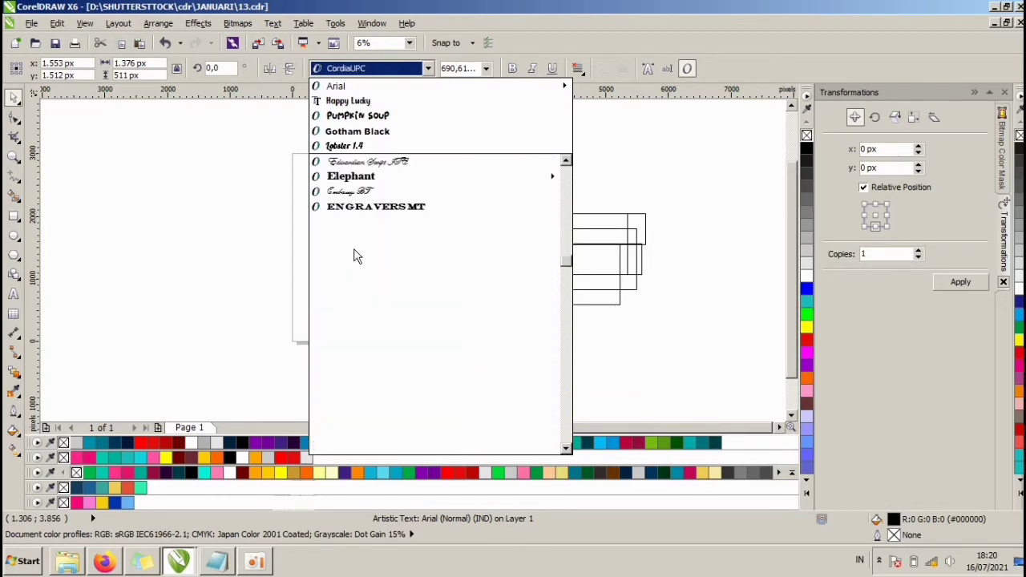
pyautogui.scroll(-5, 356, 255)
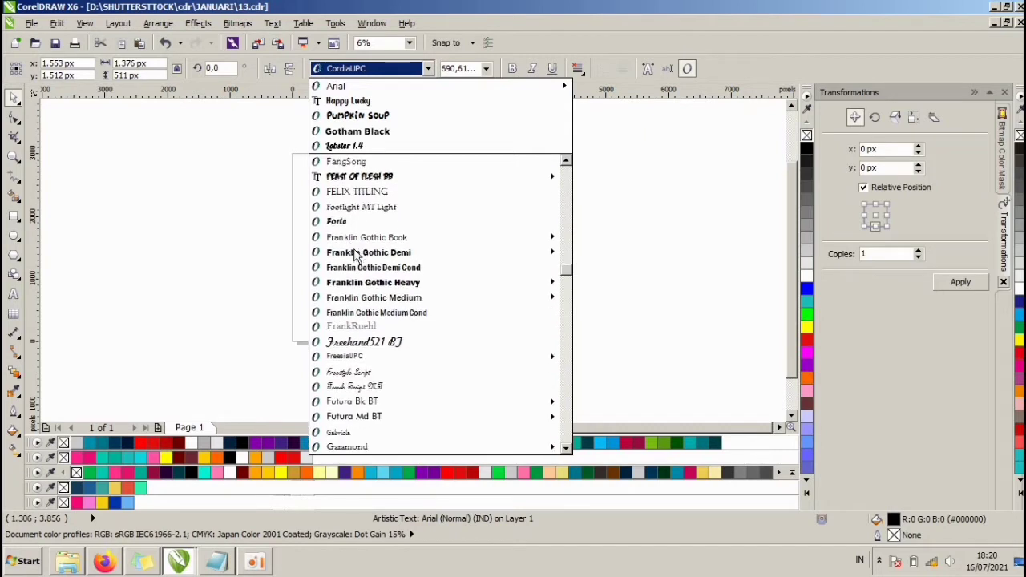
pyautogui.scroll(-6, 357, 255)
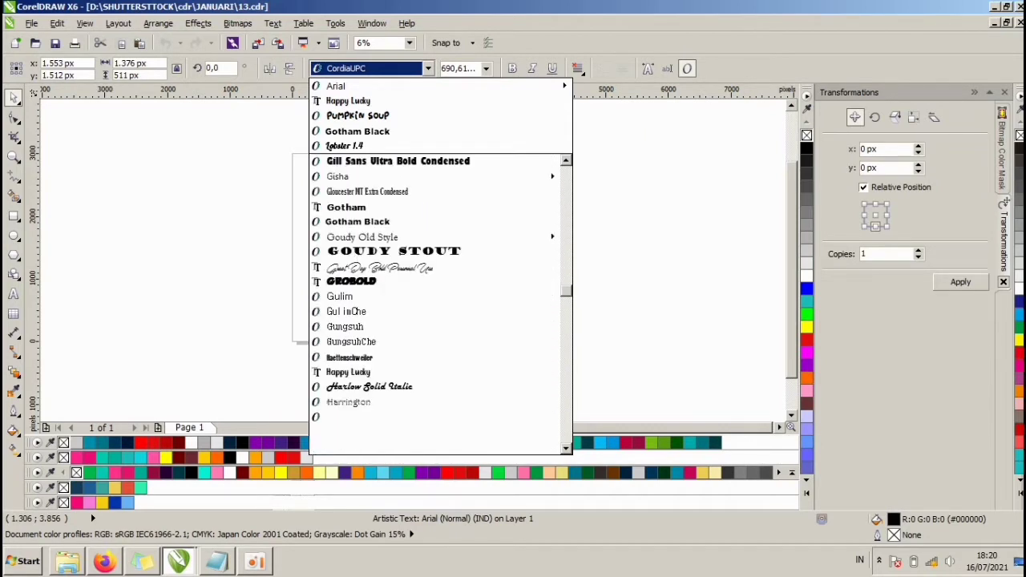
pyautogui.scroll(-8, 357, 255)
pyautogui.write('Impact')
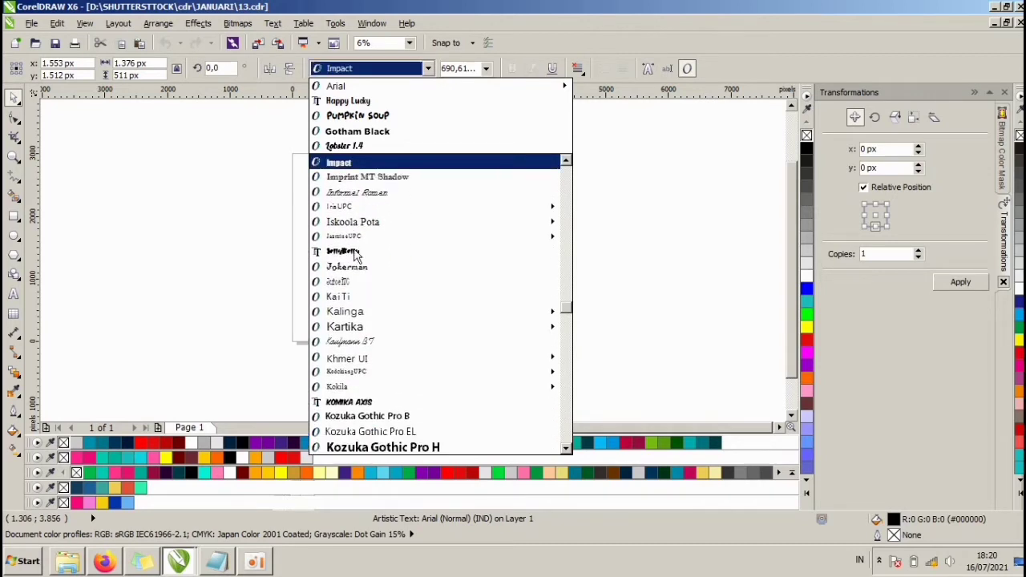
pyautogui.press('Return')
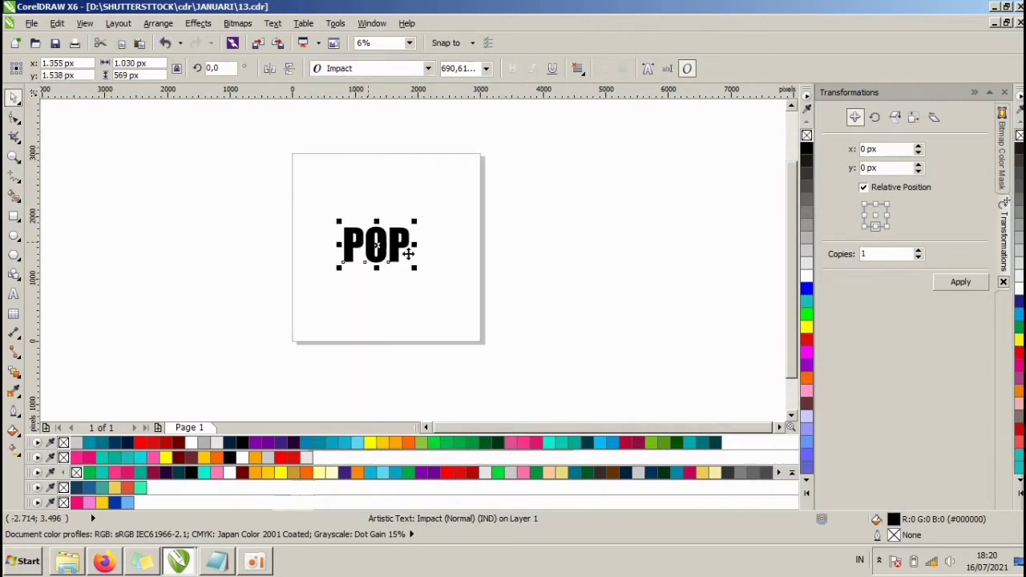
# Step: Enlarge the POP text to about 1762 by 973 px and place it at about x 1292, y 1788 px
pyautogui.moveTo(414, 221); pyautogui.dragTo(460, 190)
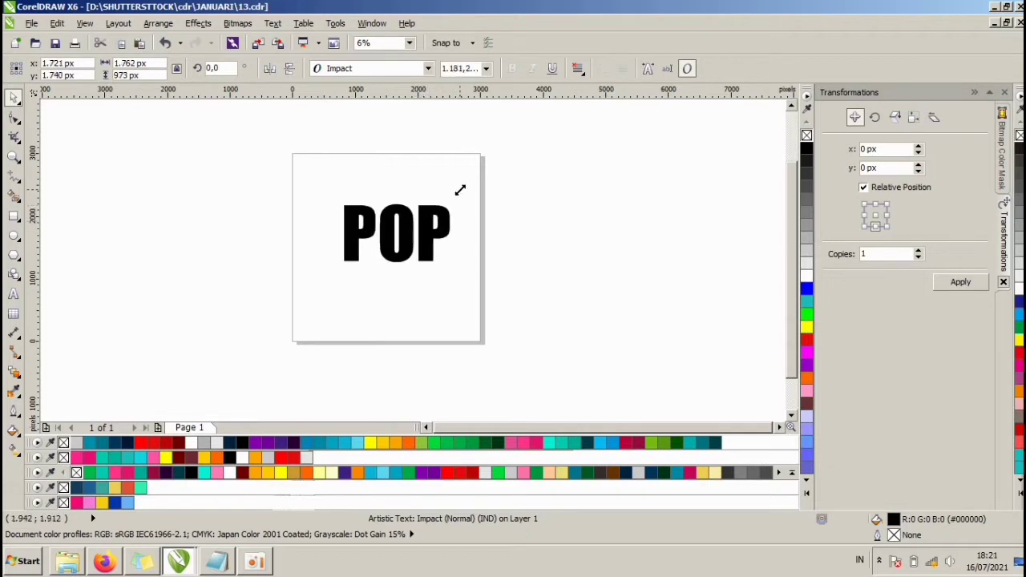
pyautogui.scroll(2, 436, 237)
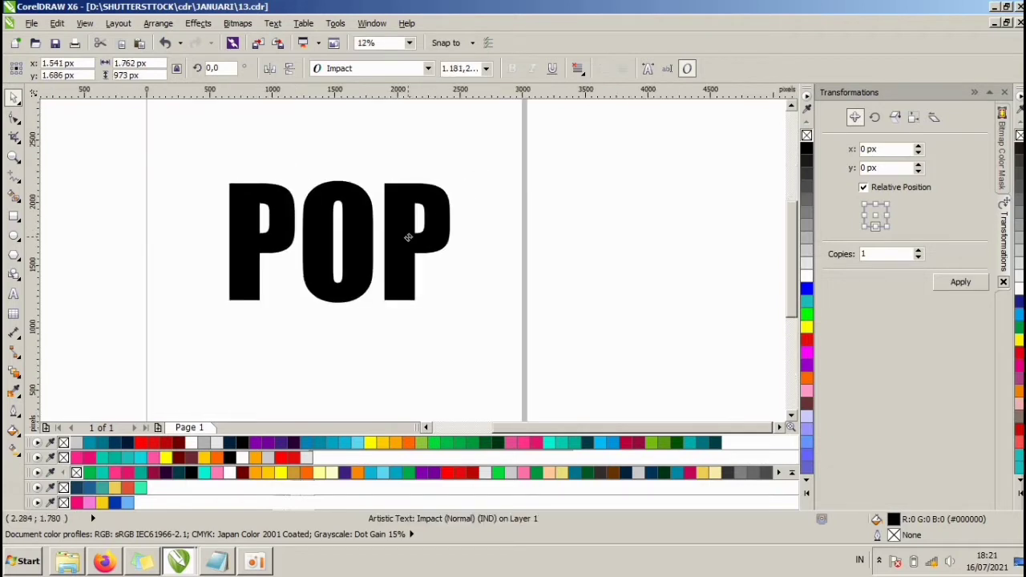
pyautogui.scroll(2, 415, 251)
pyautogui.scroll(-4, 390, 244)
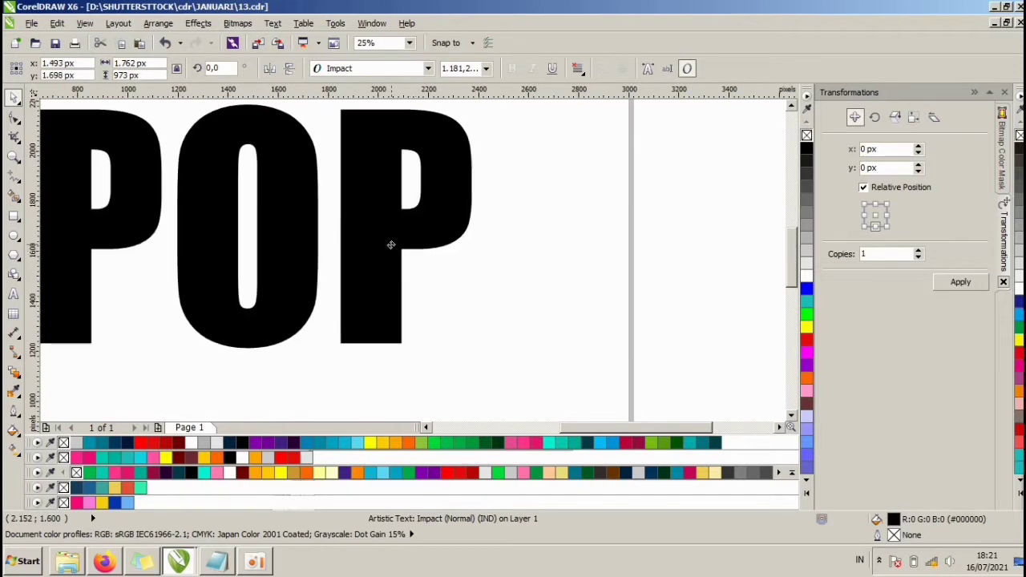
pyautogui.scroll(2, 388, 241)
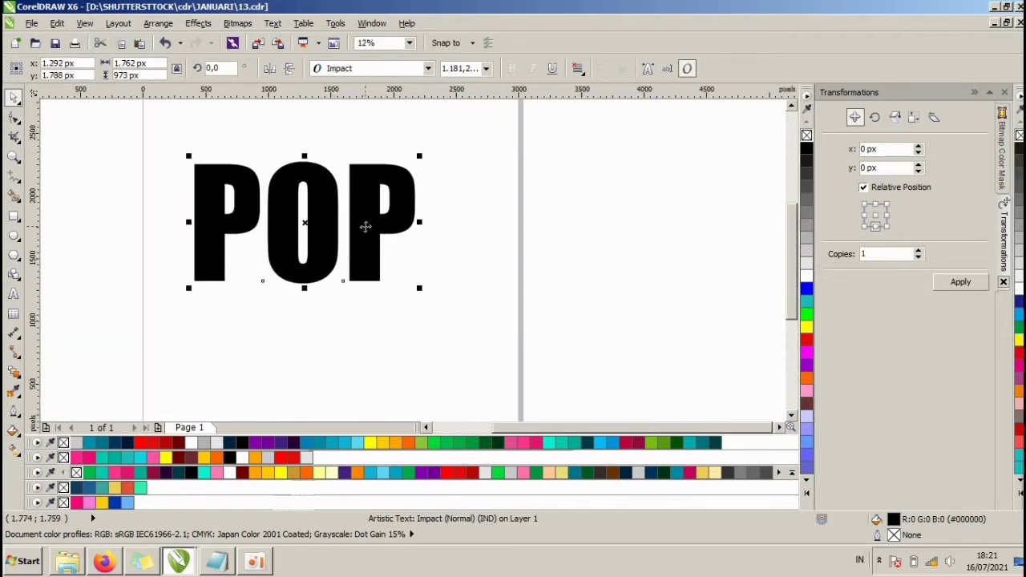
# Step: Fill the POP text with turquoise (#08F2D3)
pyautogui.scroll(1, 366, 227)
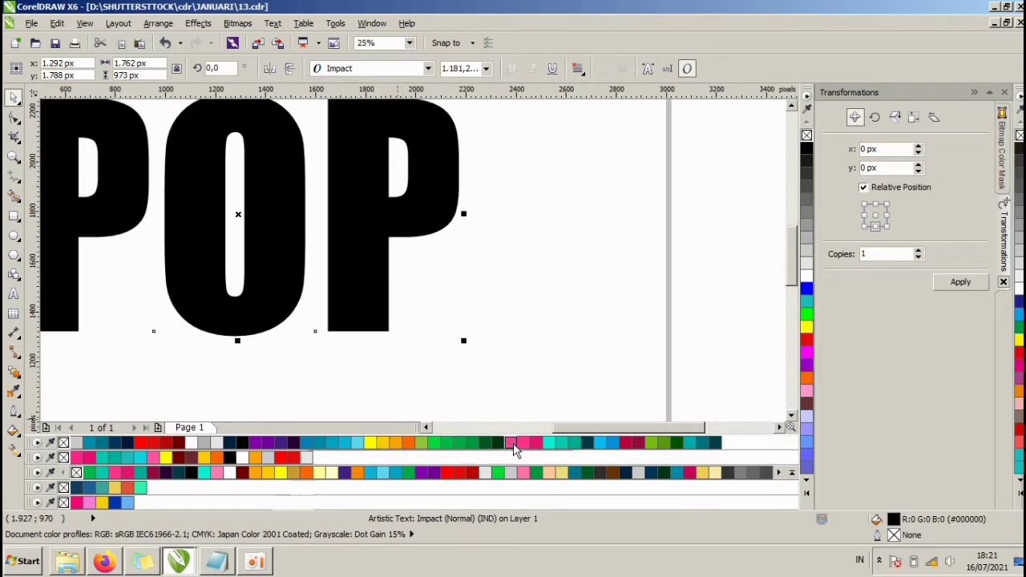
pyautogui.click(550, 442)
pyautogui.click(476, 334)
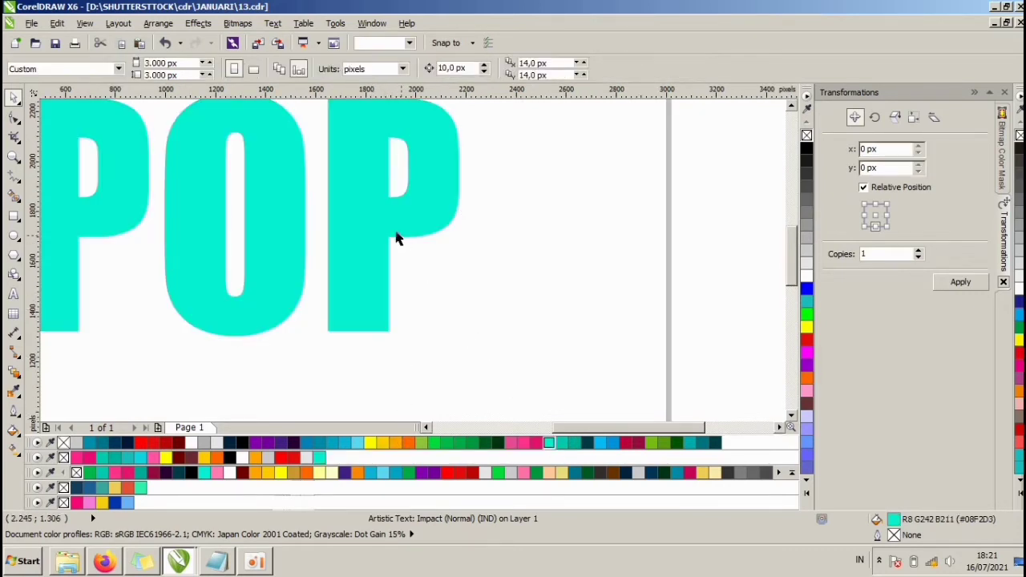
# Step: Duplicate the POP text slightly down and to the right, and fill the copy with pink (#FF3388)
pyautogui.click(394, 230)
pyautogui.click(450, 288)
pyautogui.click(396, 224)
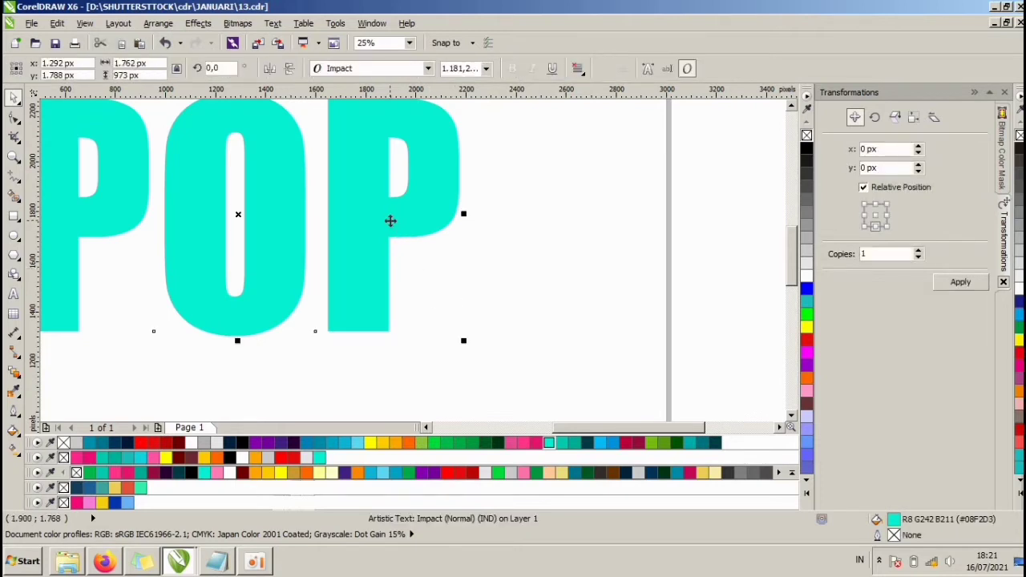
pyautogui.moveTo(394, 231); pyautogui.dragTo(406, 244)
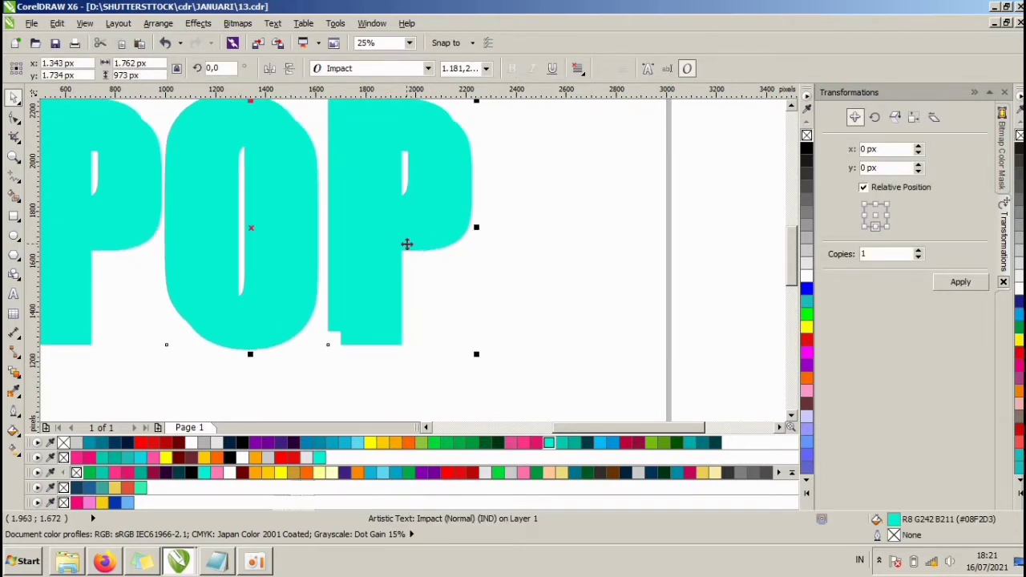
pyautogui.click(523, 442)
pyautogui.click(485, 298)
# Step: Send the pink POP copy behind the turquoise text
pyautogui.click(414, 201)
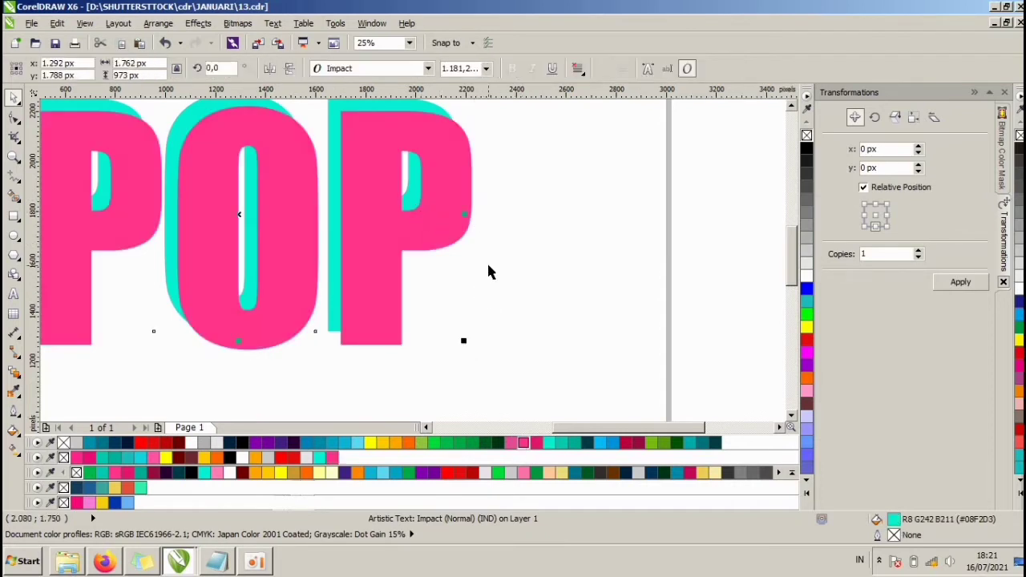
pyautogui.click(486, 260)
pyautogui.click(435, 219)
pyautogui.hotkey('shift', 'pagedown')
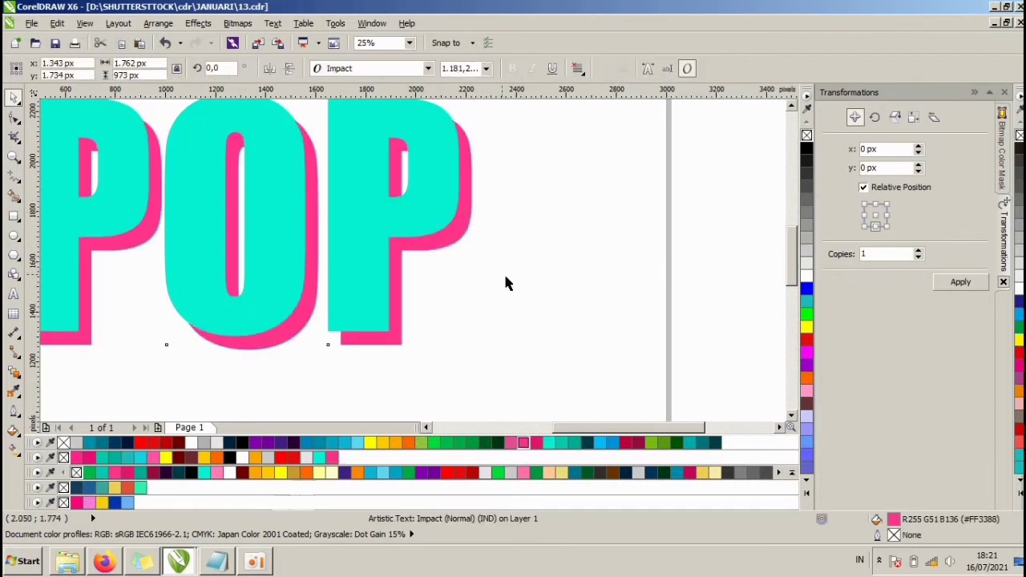
# Step: Shift the turquoise POP text slightly up and left to about x 1280, y 1824 px, widening its offset from the pink copy
pyautogui.click(504, 274)
pyautogui.click(437, 211)
pyautogui.moveTo(425, 190); pyautogui.dragTo(418, 187)
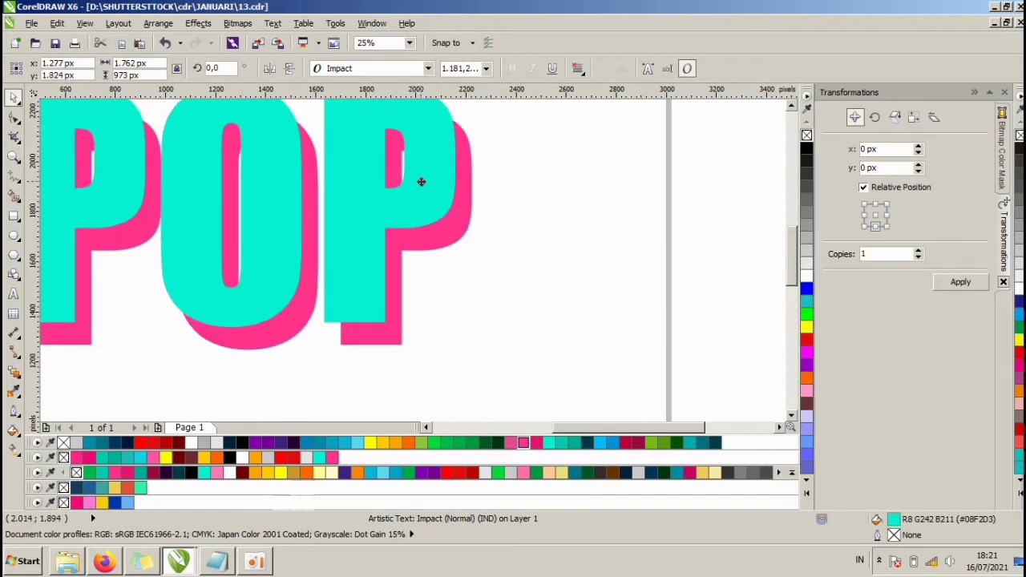
pyautogui.click(511, 183)
pyautogui.scroll(-2, 427, 239)
pyautogui.scroll(-1, 427, 238)
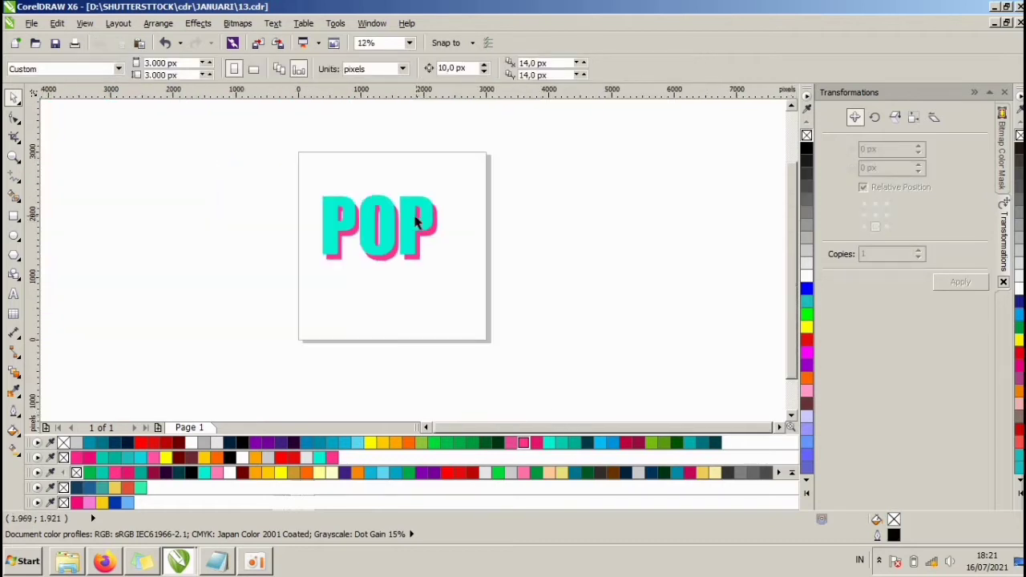
pyautogui.scroll(3, 417, 229)
pyautogui.click(416, 244)
pyautogui.scroll(2, 416, 244)
pyautogui.moveTo(423, 248); pyautogui.dragTo(414, 248)
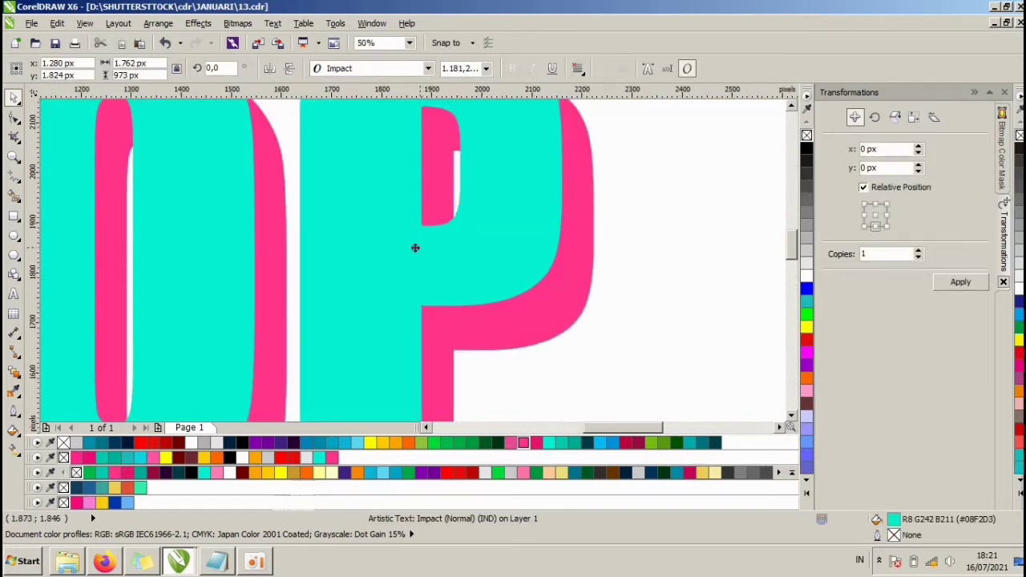
# Step: Enlarge both POP texts together to about 2264 × 1308 px, positioned on the page at about x 1513, y 1901 px
pyautogui.scroll(-2, 421, 248)
pyautogui.click(508, 263)
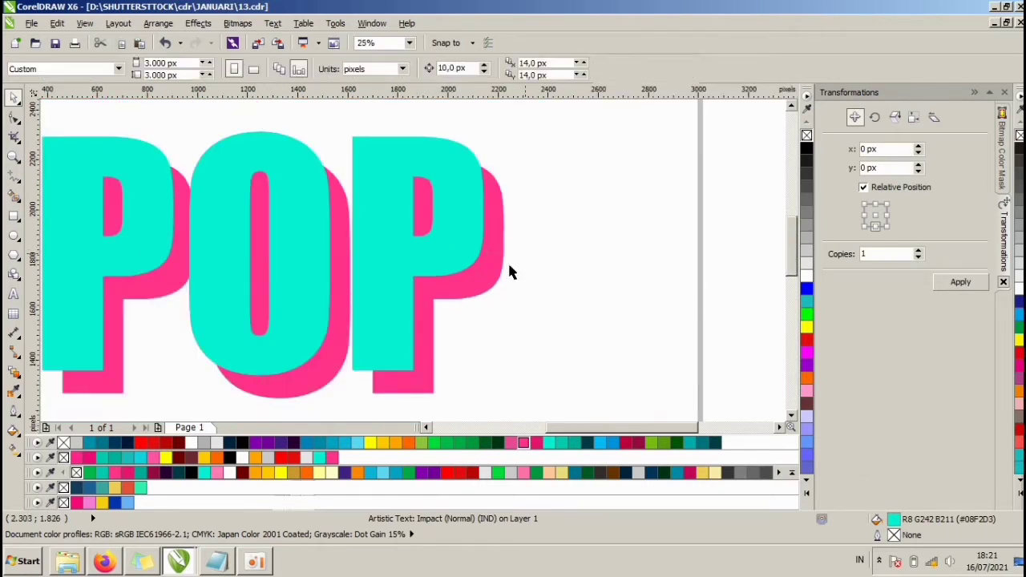
pyautogui.click(488, 263)
pyautogui.keyDown('shift'); pyautogui.click(466, 201); pyautogui.keyUp('shift')
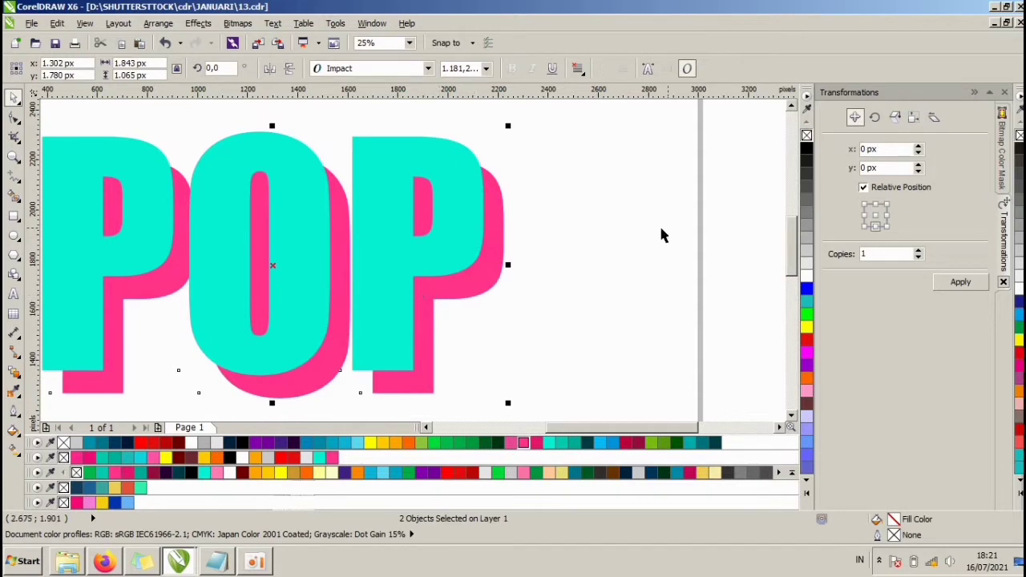
pyautogui.scroll(-3, 522, 238)
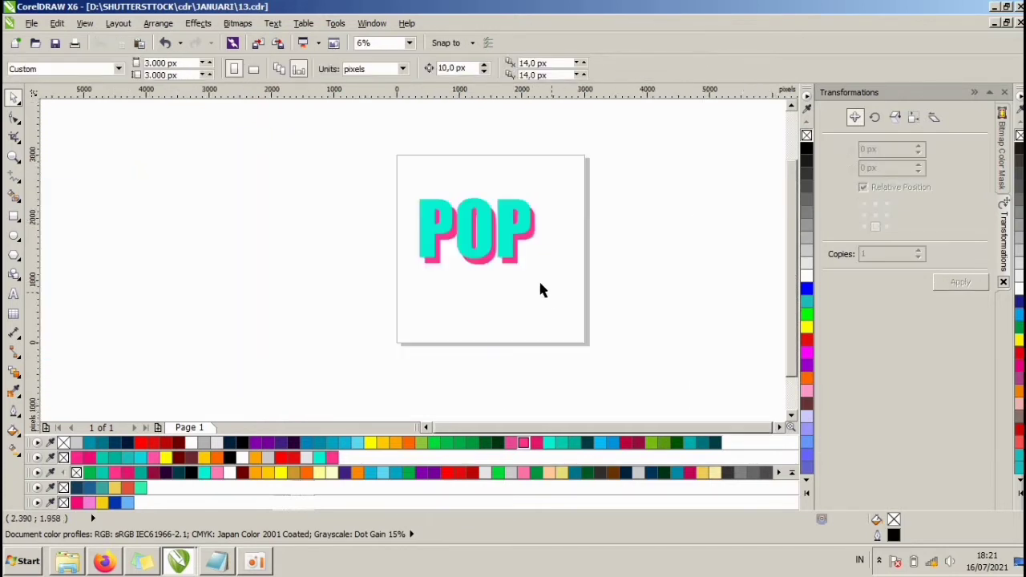
pyautogui.moveTo(542, 193); pyautogui.dragTo(566, 187)
pyautogui.scroll(1, 558, 192)
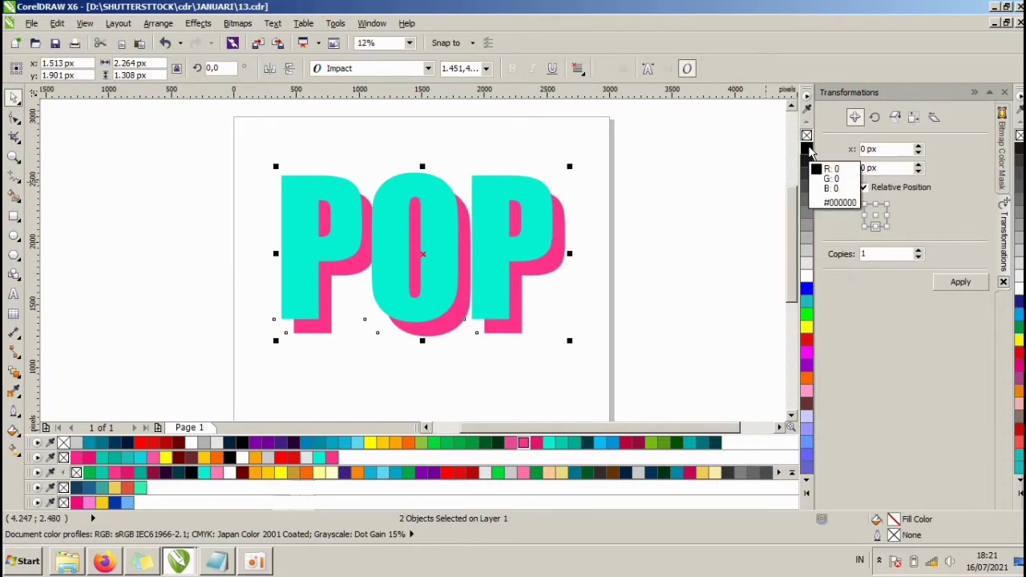
# Step: Give both POP texts a black 1.0 cm outline placed behind the fill and scaled with the image
pyautogui.rightClick(807, 150)
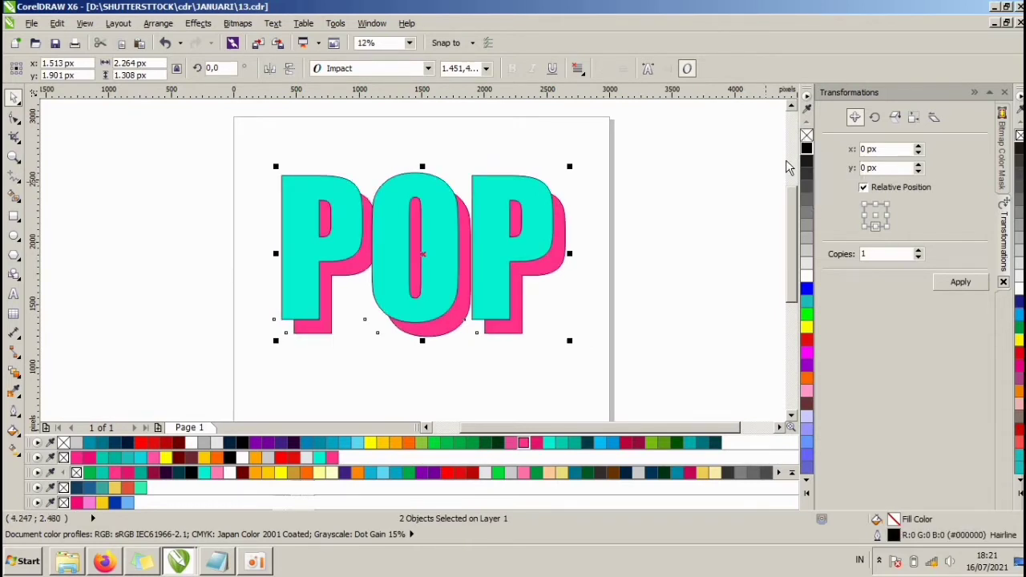
pyautogui.doubleClick(892, 535)
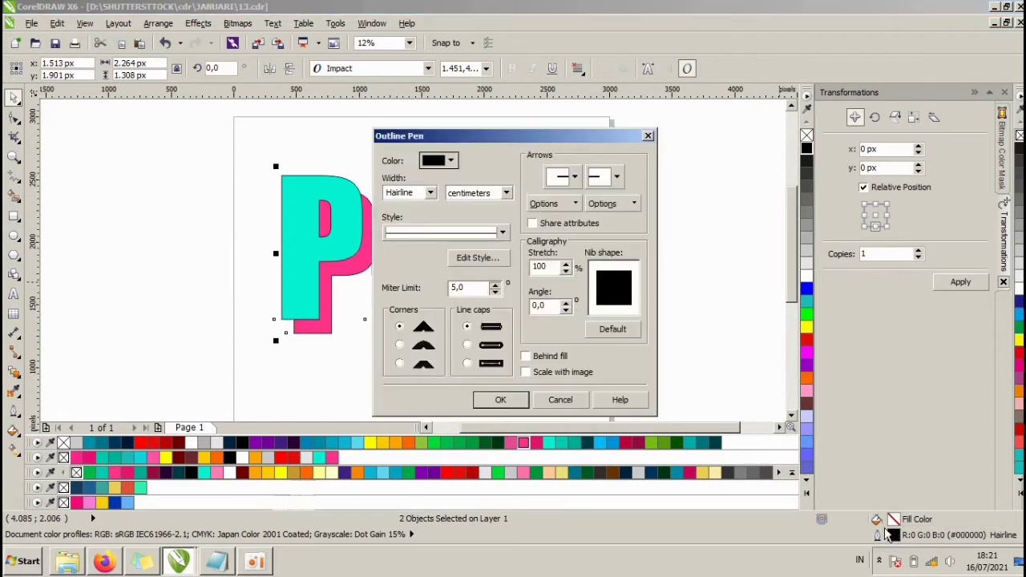
pyautogui.click(429, 193)
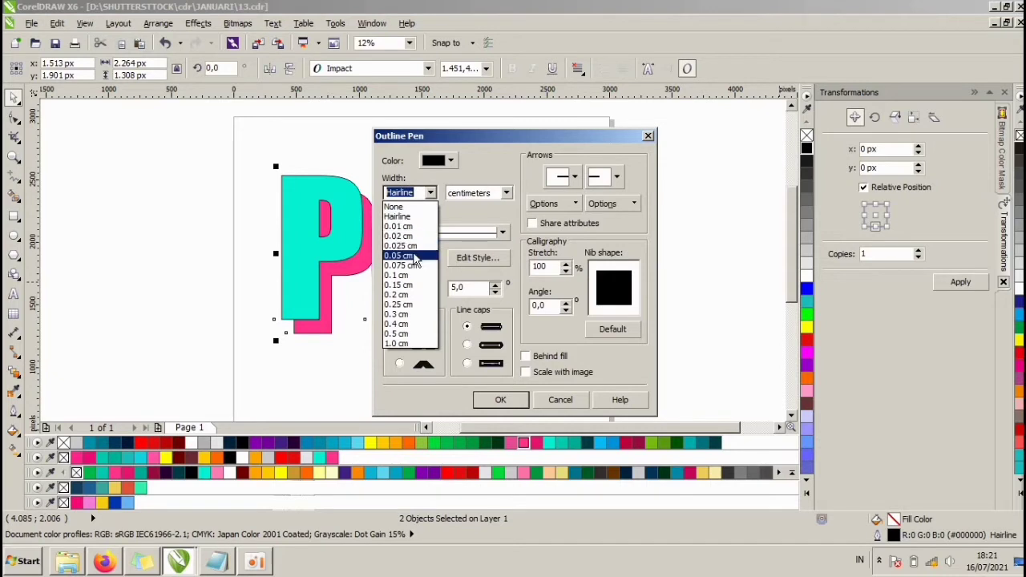
pyautogui.click(396, 344)
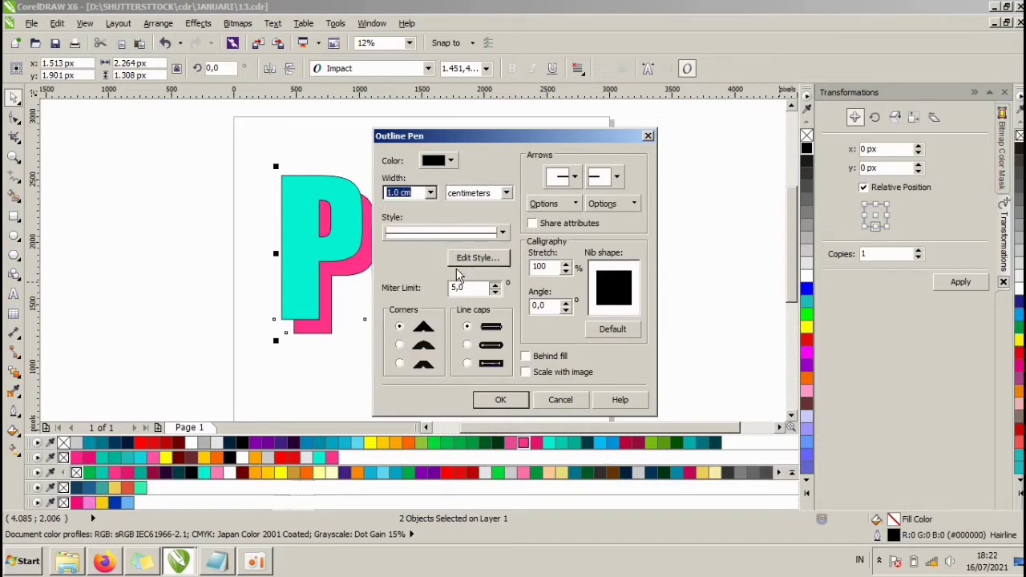
pyautogui.click(526, 372)
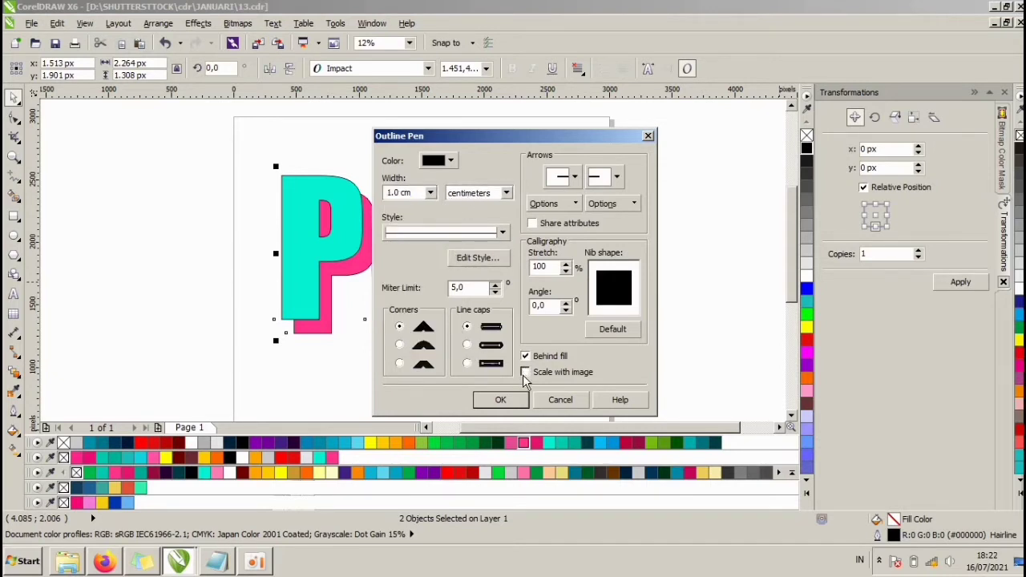
pyautogui.click(525, 356)
pyautogui.click(490, 399)
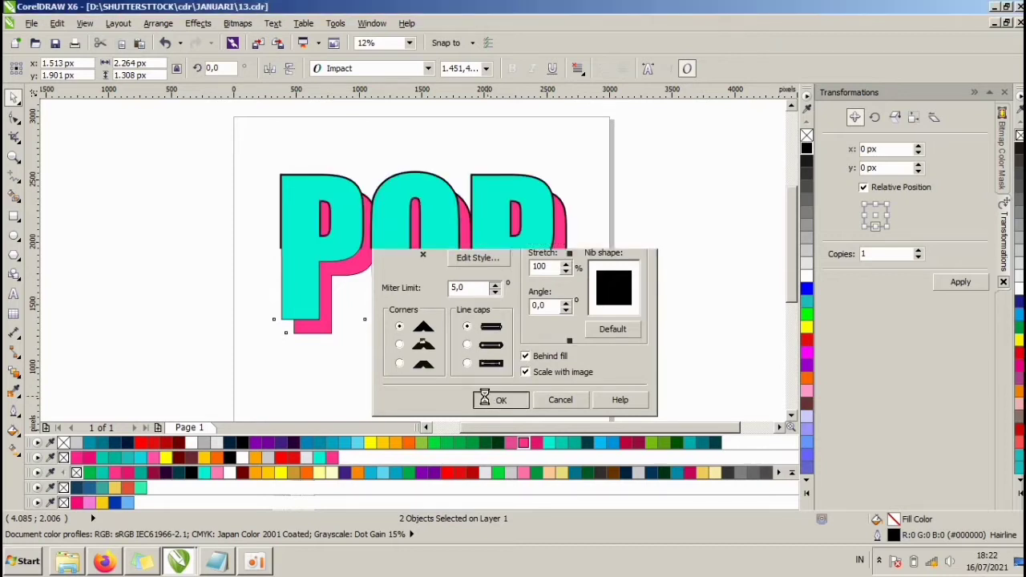
# Step: Shift the turquoise POP text slightly left and down to about x 1445, y 1952 px
pyautogui.click(502, 308)
pyautogui.scroll(2, 497, 308)
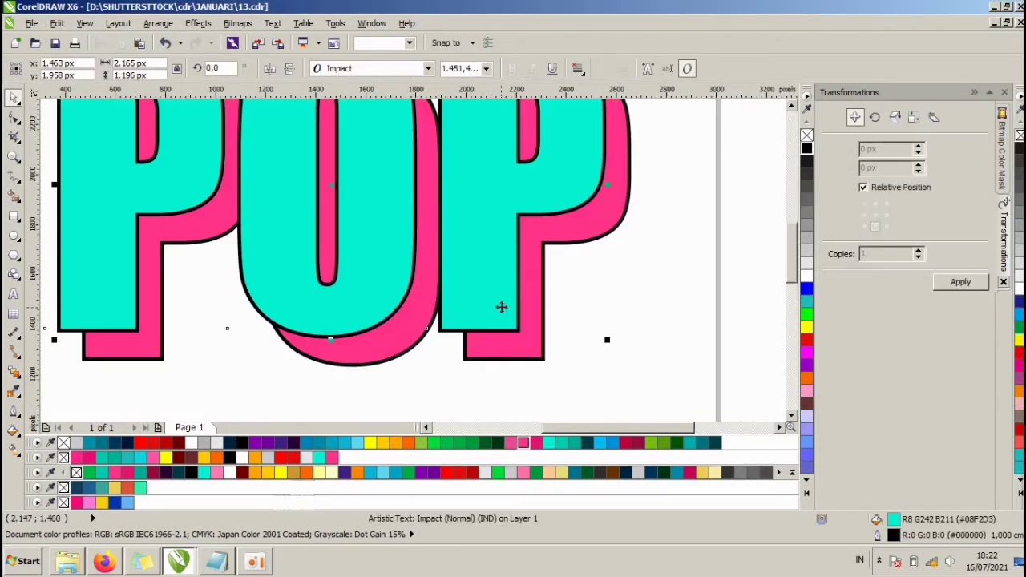
pyautogui.moveTo(496, 308); pyautogui.dragTo(492, 310)
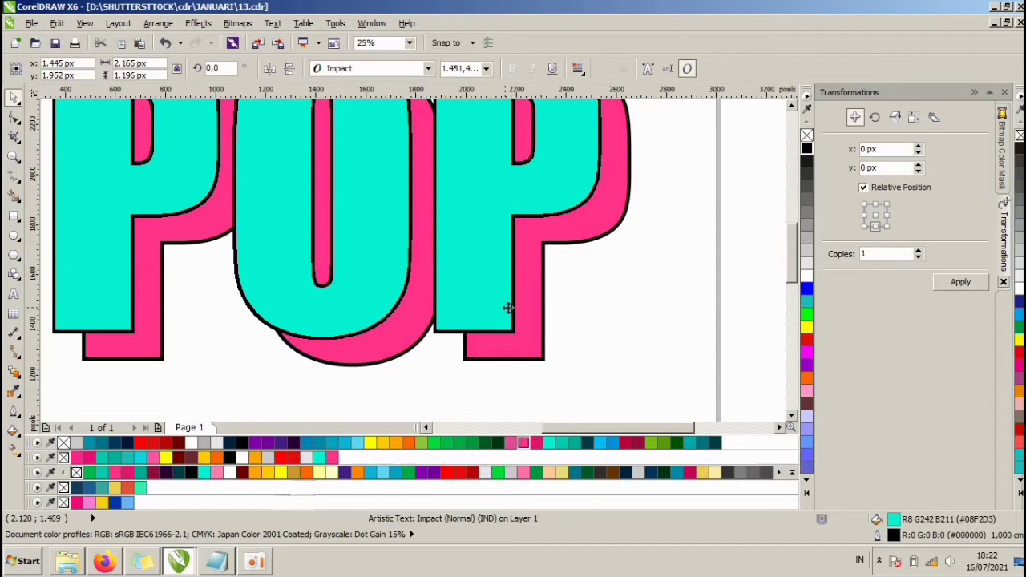
pyautogui.click(560, 245)
pyautogui.click(594, 287)
pyautogui.scroll(-1, 530, 284)
pyautogui.scroll(-2, 530, 284)
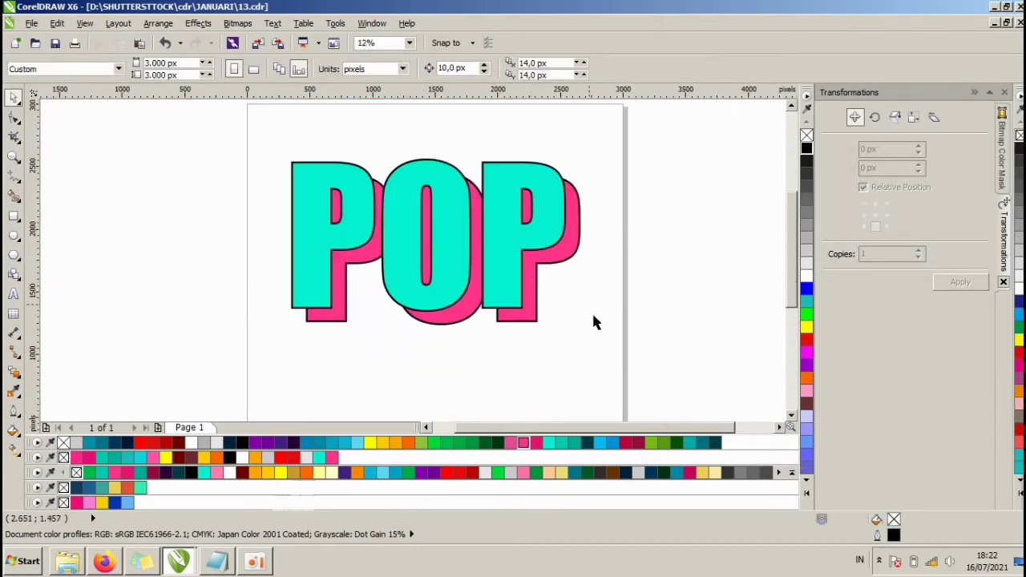
# Step: Shift both POP texts slightly to about x 1534, y 1886 px and set their outline width to 2 cm
pyautogui.moveTo(597, 325); pyautogui.dragTo(286, 148)
pyautogui.moveTo(552, 218); pyautogui.dragTo(556, 219)
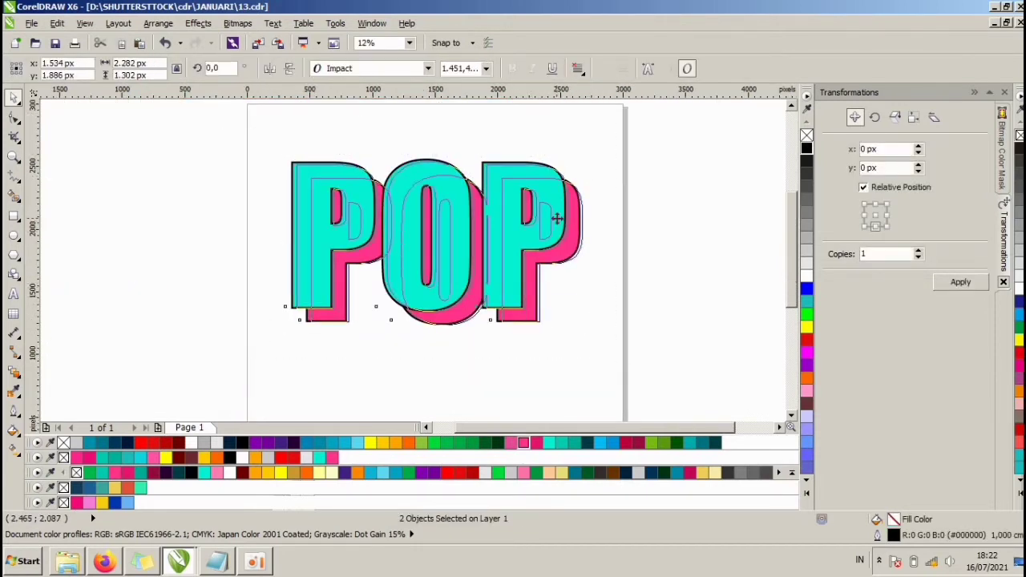
pyautogui.doubleClick(894, 536)
pyautogui.click(409, 193)
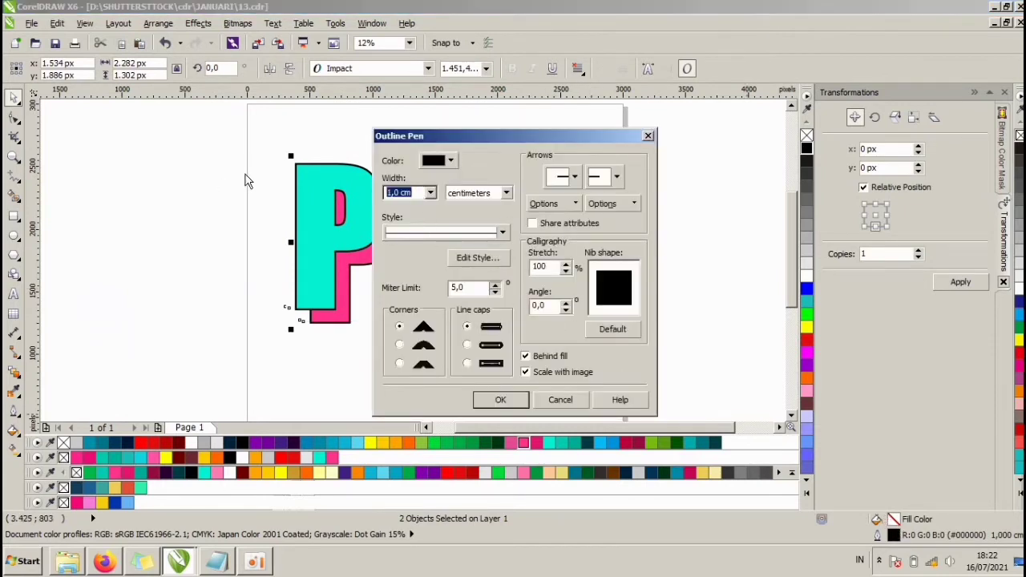
pyautogui.write('2')
pyautogui.click(501, 399)
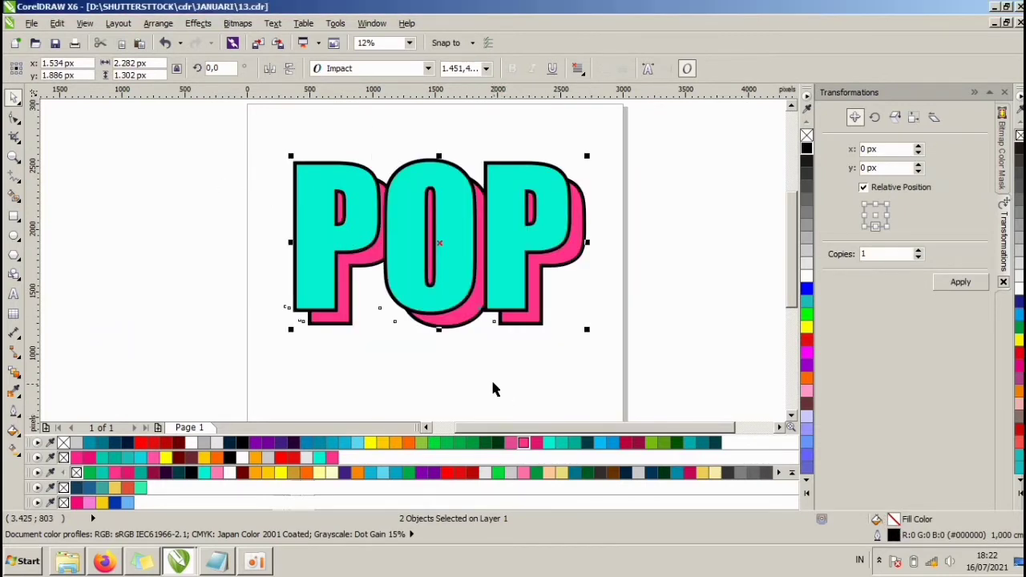
pyautogui.click(589, 305)
# Step: Draw a closed four-point Pen shape about 165 × 257 px, bridging the lower-left corners of the first P's turquoise and pink layers
pyautogui.scroll(2, 284, 305)
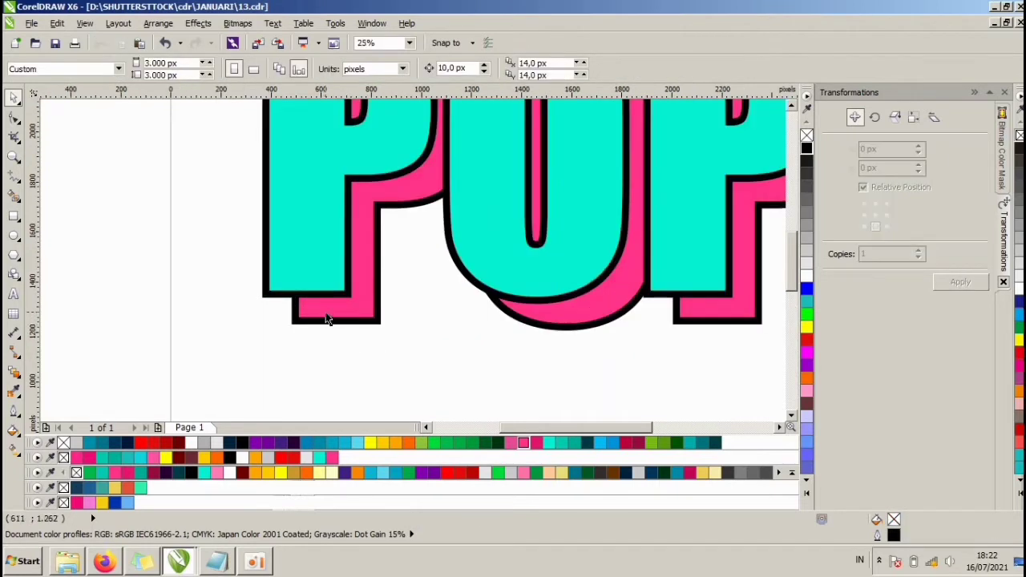
pyautogui.click(284, 323)
pyautogui.scroll(1, 281, 323)
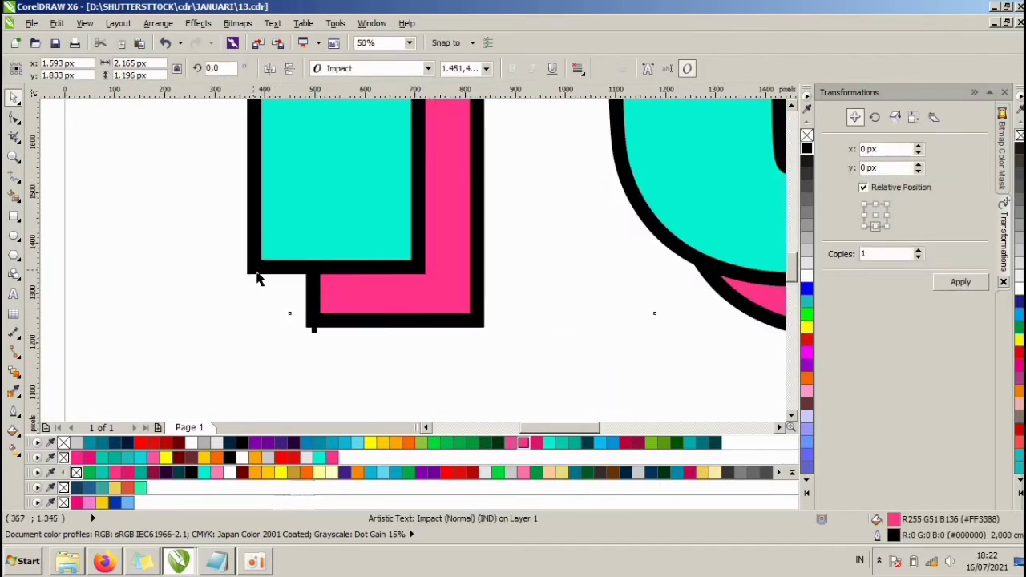
pyautogui.scroll(-2, 357, 300)
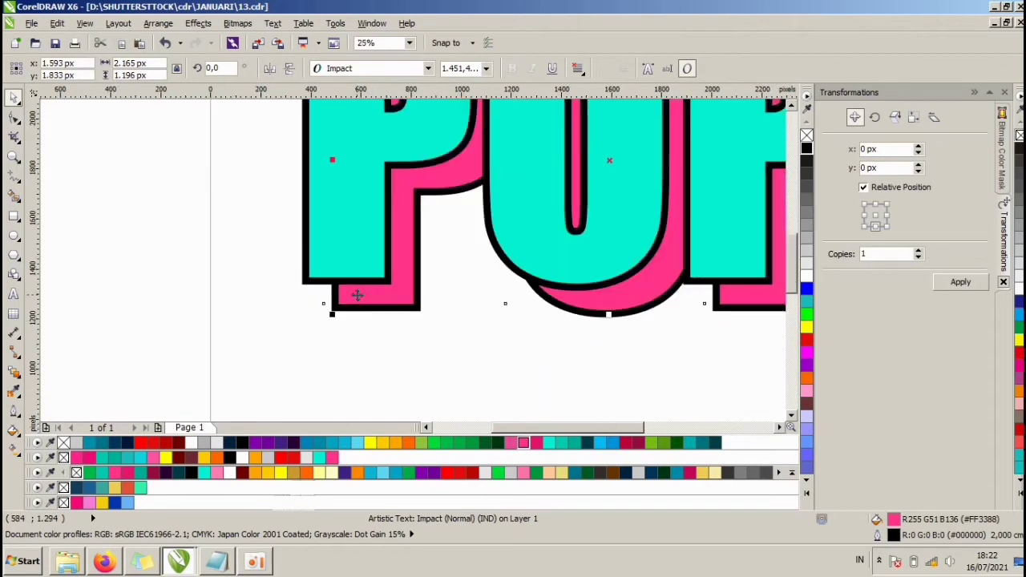
pyautogui.scroll(1, 343, 263)
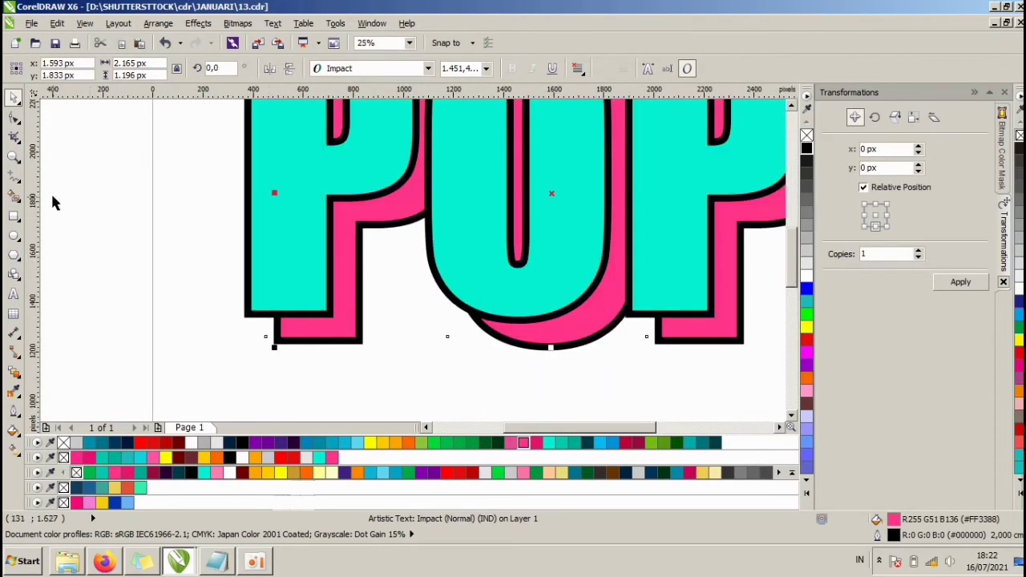
pyautogui.click(14, 175)
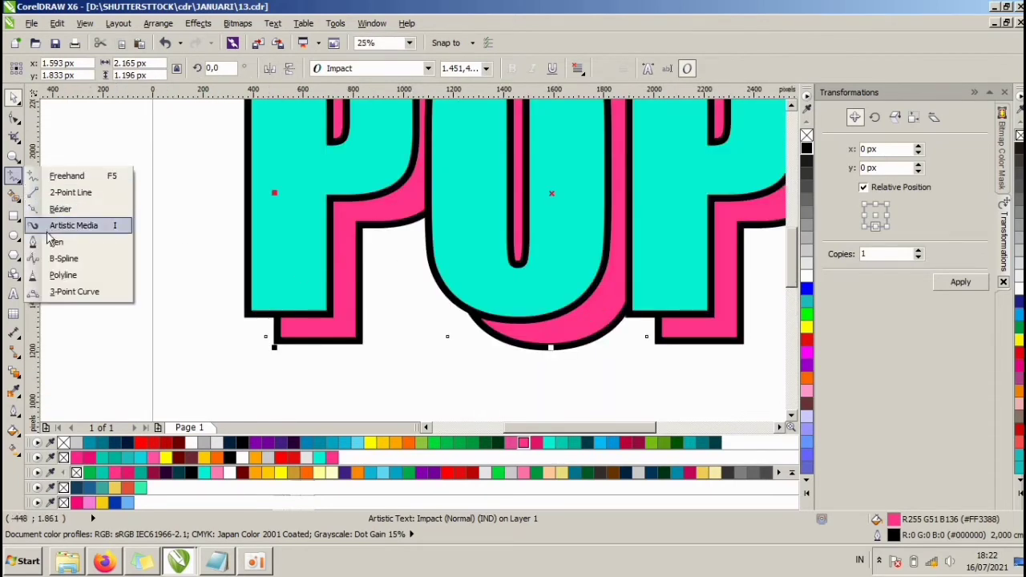
pyautogui.scroll(2, 281, 332)
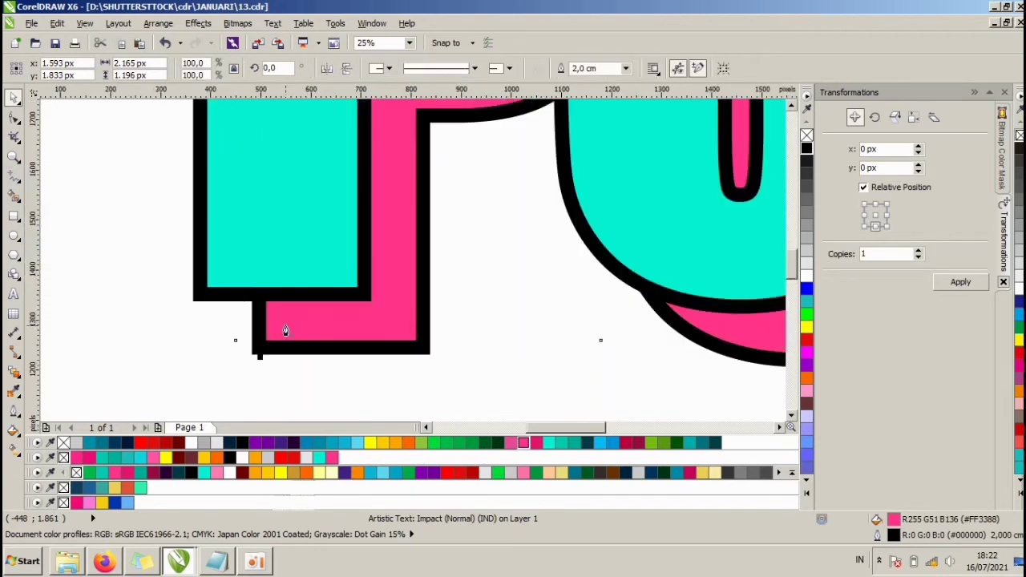
pyautogui.click(262, 346)
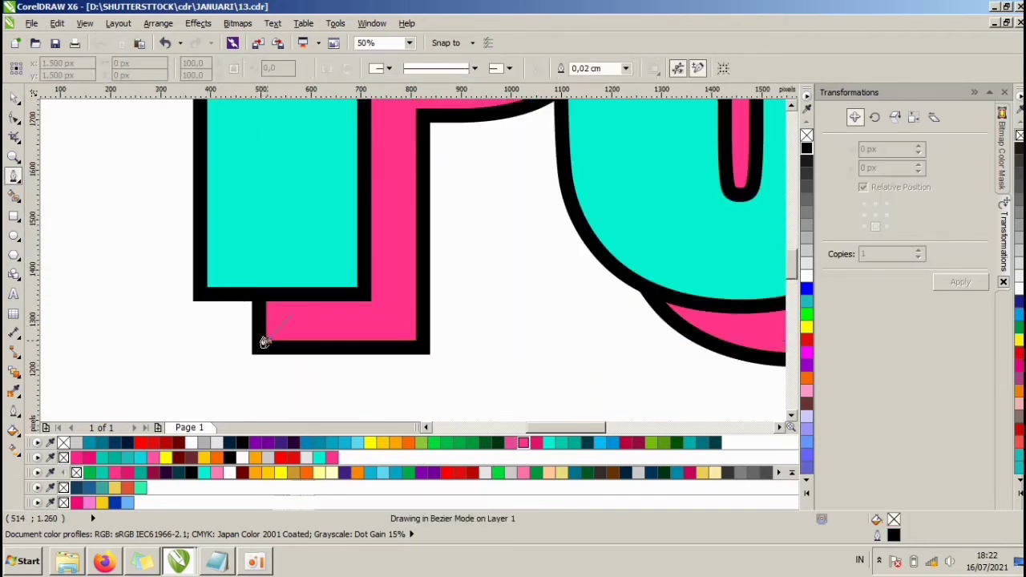
pyautogui.click(208, 293)
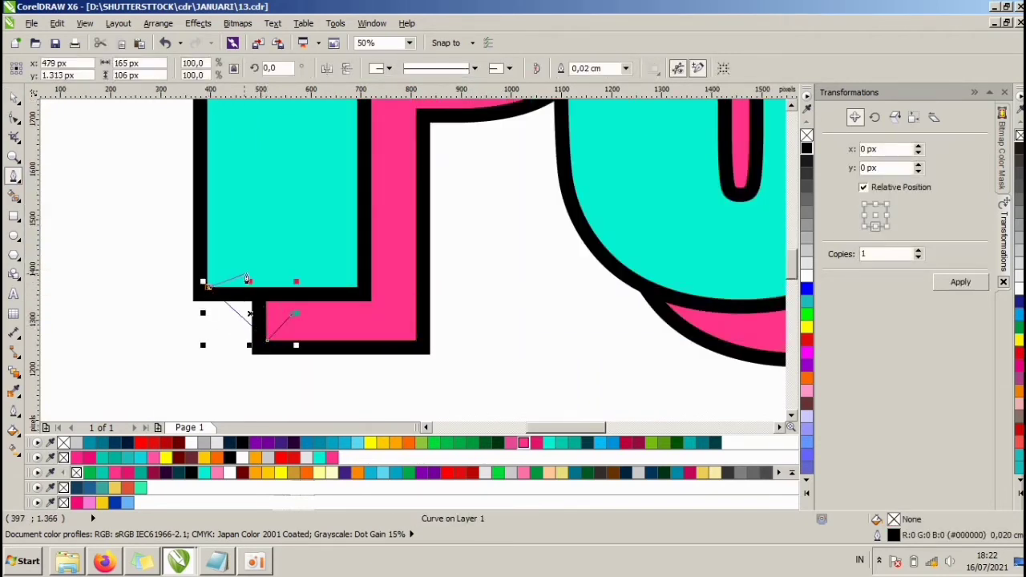
pyautogui.click(208, 210)
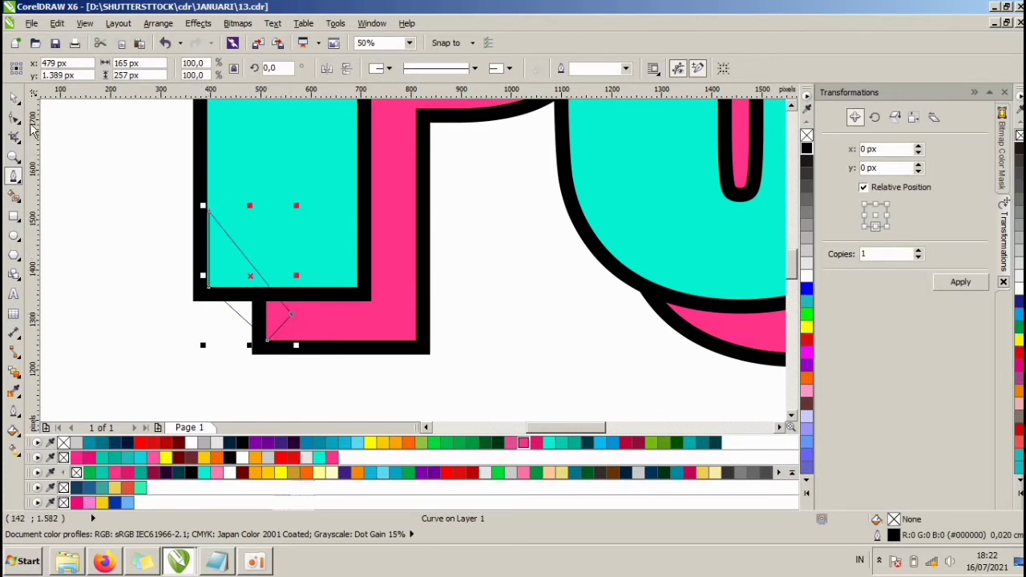
pyautogui.press('space')
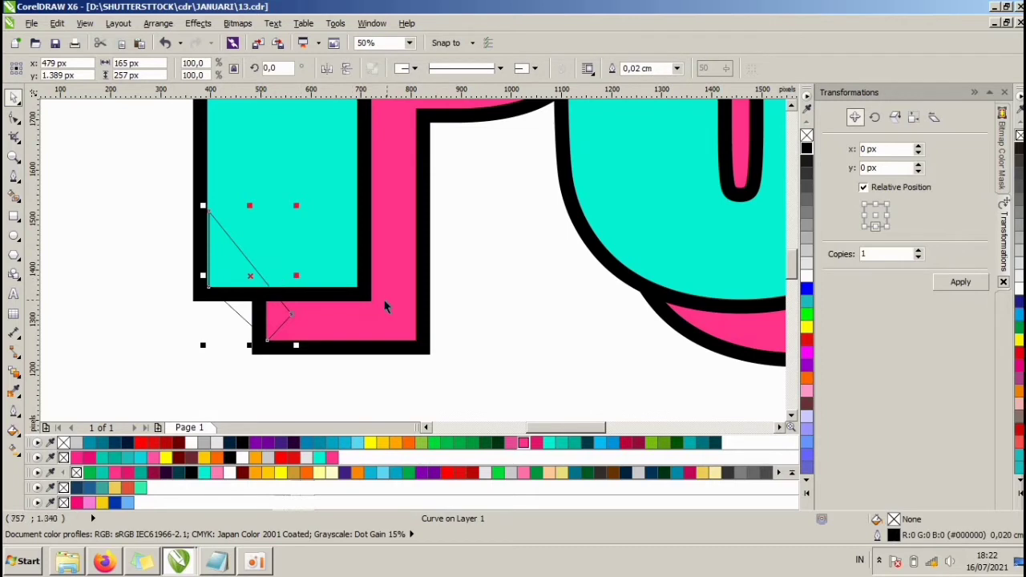
# Step: Weld the corner-bridging shape with the pink POP text
pyautogui.click(357, 363)
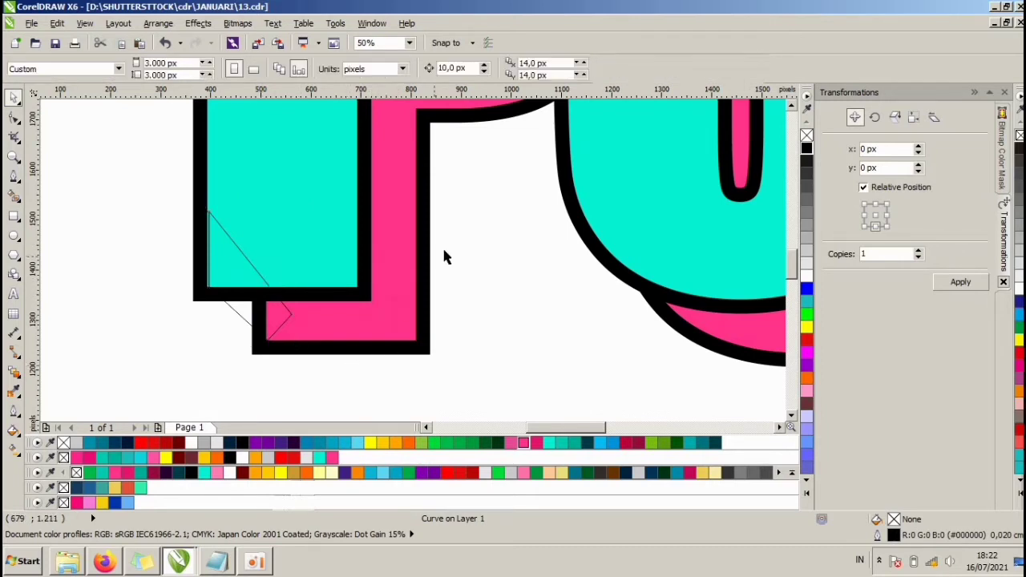
pyautogui.click(245, 309)
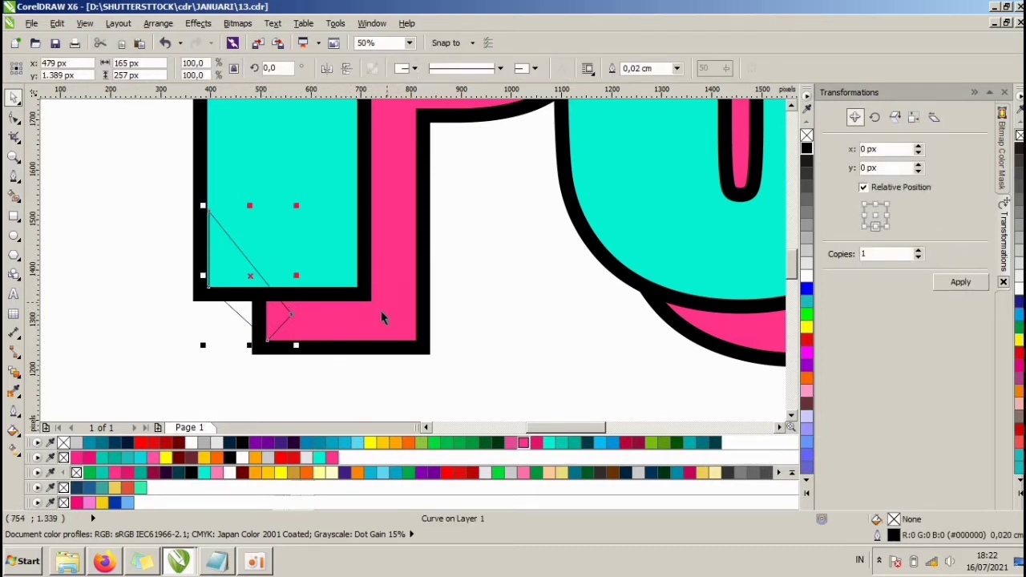
pyautogui.keyDown('shift'); pyautogui.click(385, 318); pyautogui.keyUp('shift')
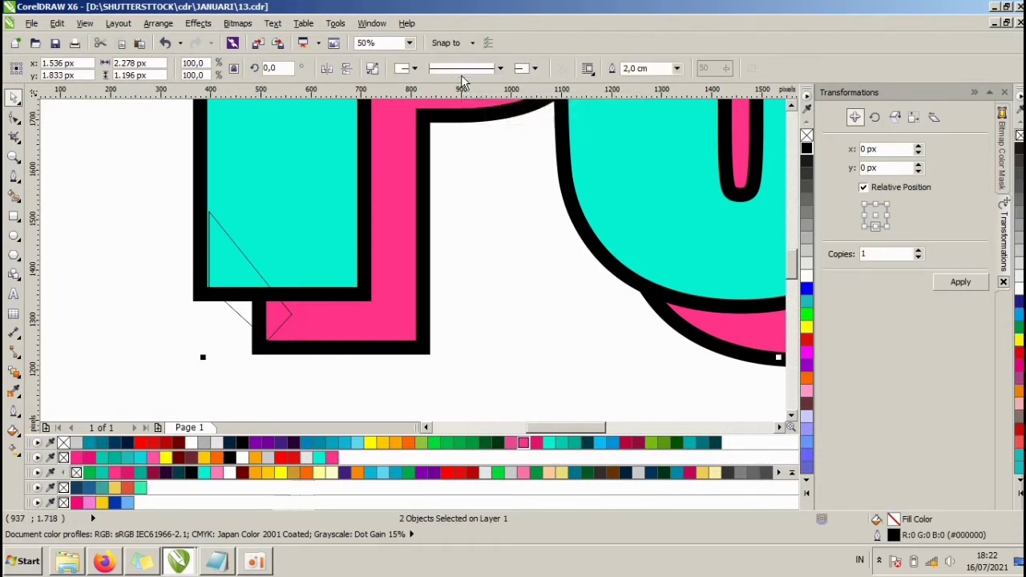
pyautogui.click(462, 69)
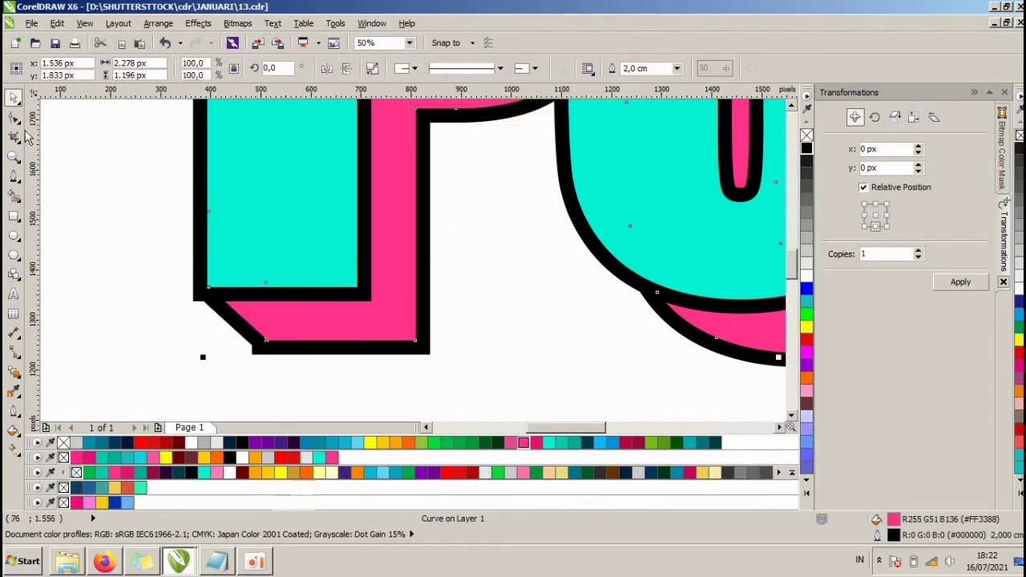
# Step: Delete the stray node at the pink P's lower-left corner and move the diagonal's upper node onto the turquoise P's lower-left corner
pyautogui.scroll(4, 241, 339)
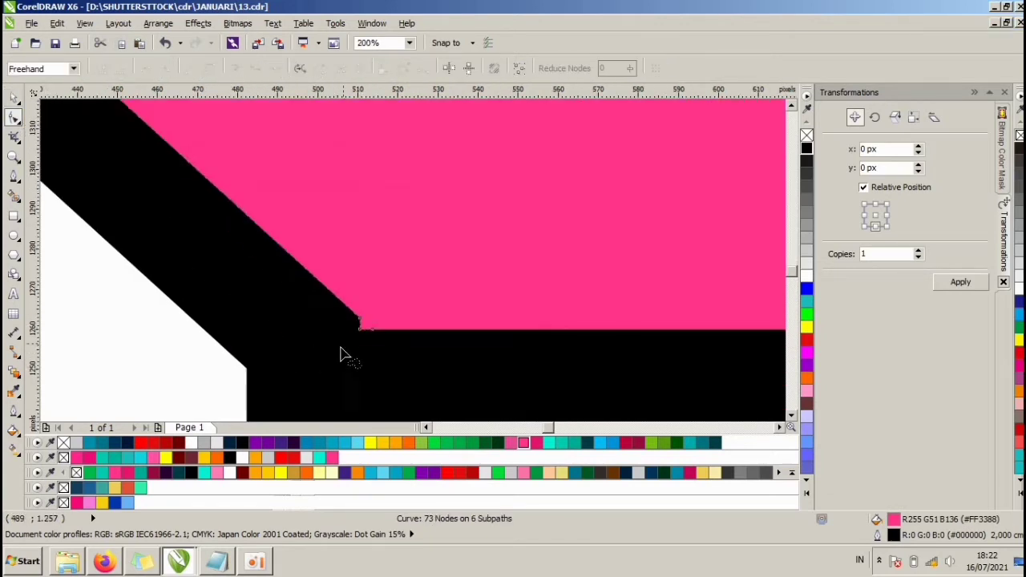
pyautogui.press('Delete')
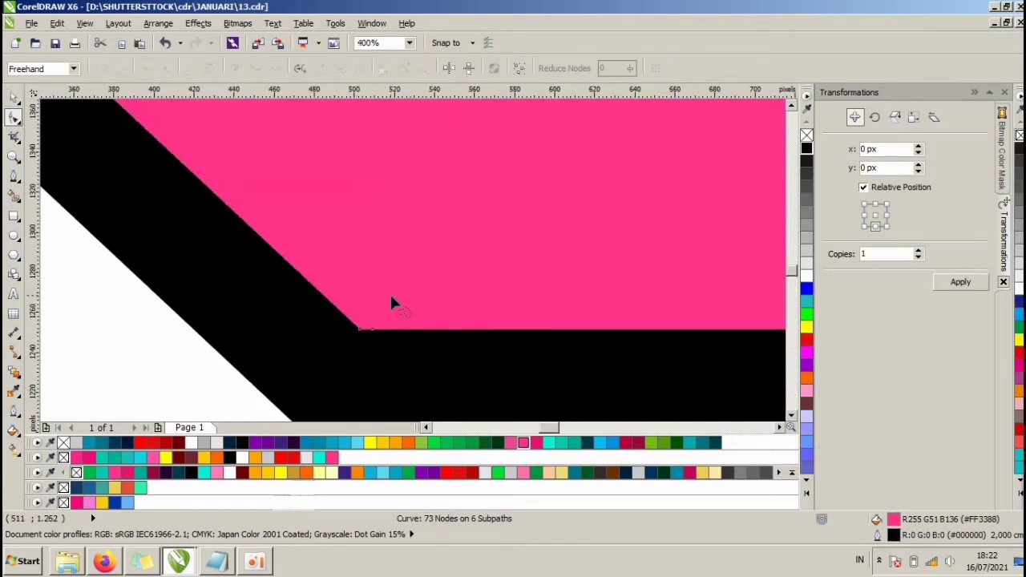
pyautogui.scroll(-3, 389, 293)
pyautogui.scroll(2, 273, 209)
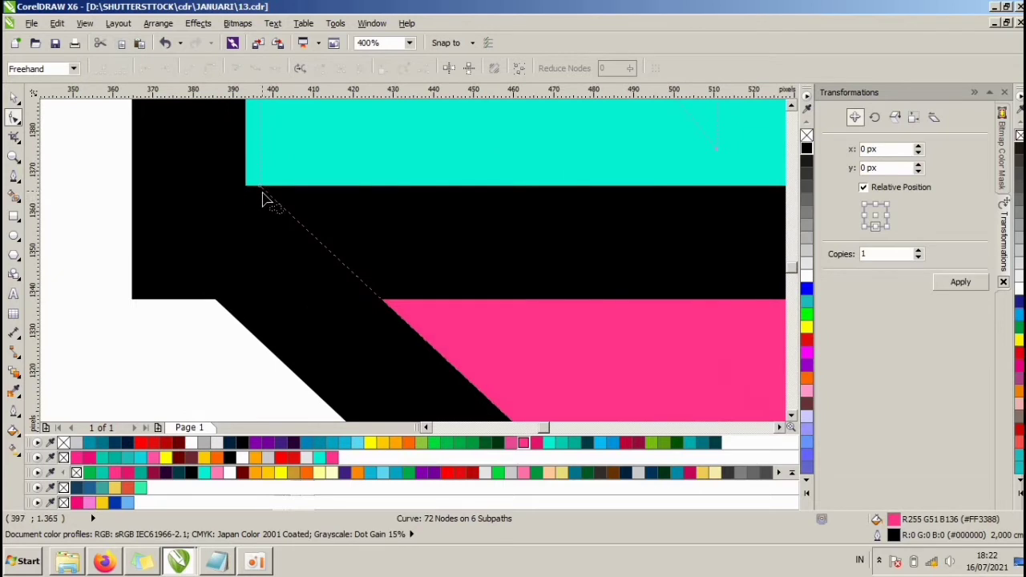
pyautogui.moveTo(258, 191); pyautogui.dragTo(245, 185)
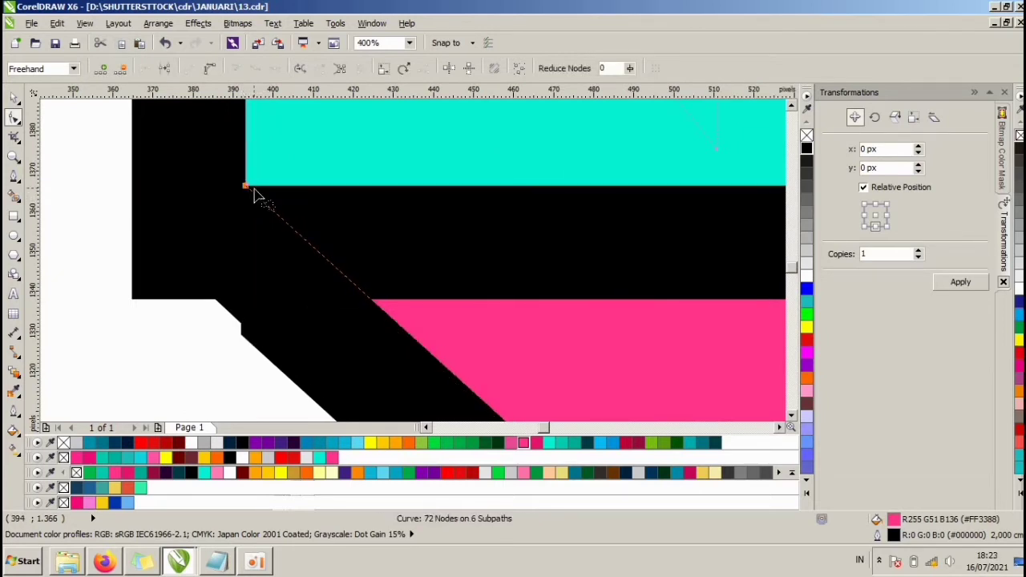
pyautogui.scroll(-2, 276, 213)
pyautogui.scroll(3, 272, 209)
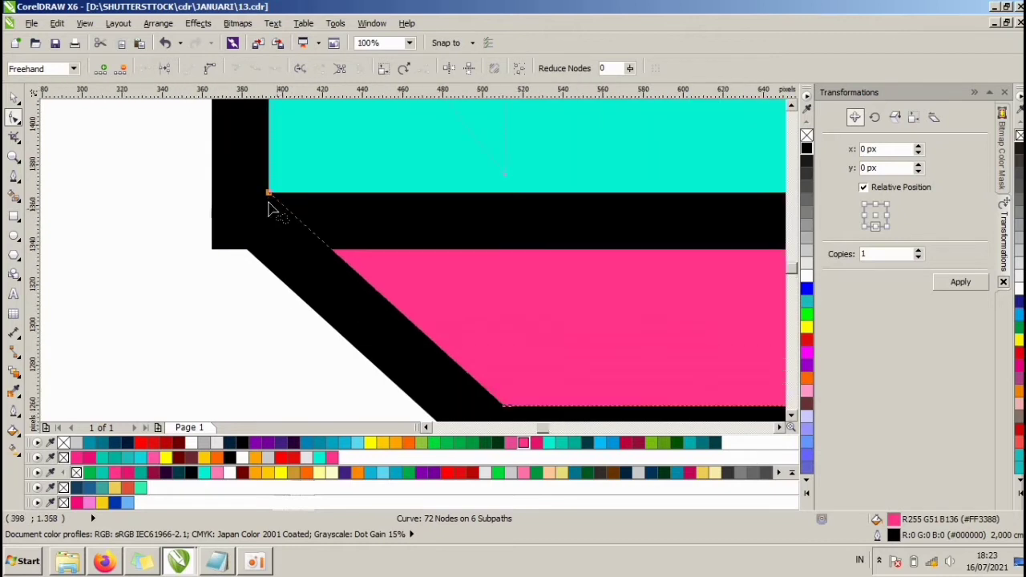
# Step: Fine-tune the diagonal's upper node to about x 391, y 1363 px at the first turquoise P's lower-left corner
pyautogui.moveTo(268, 186); pyautogui.dragTo(245, 190)
pyautogui.scroll(-2, 266, 208)
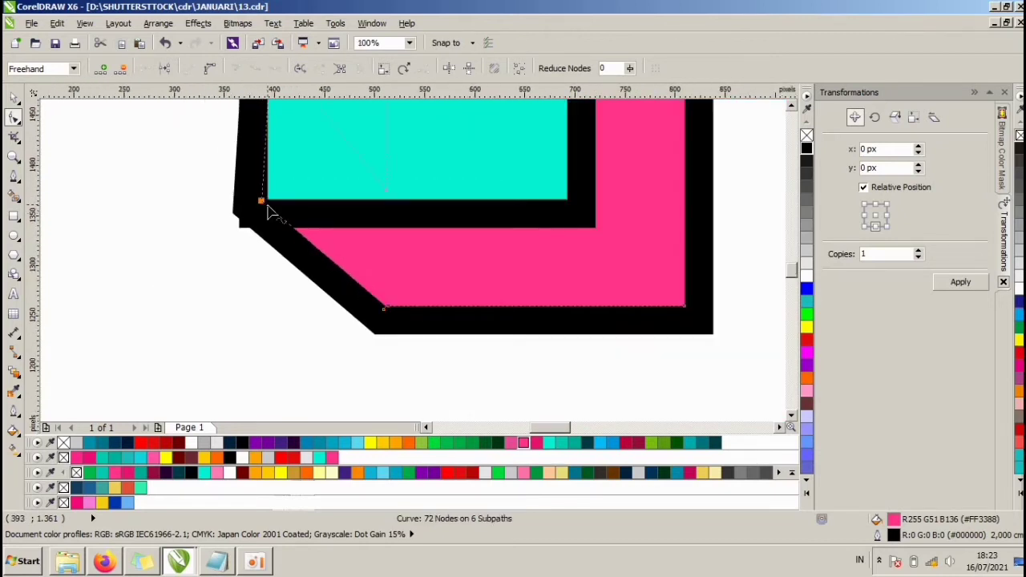
pyautogui.scroll(2, 273, 213)
pyautogui.moveTo(274, 208); pyautogui.dragTo(294, 214)
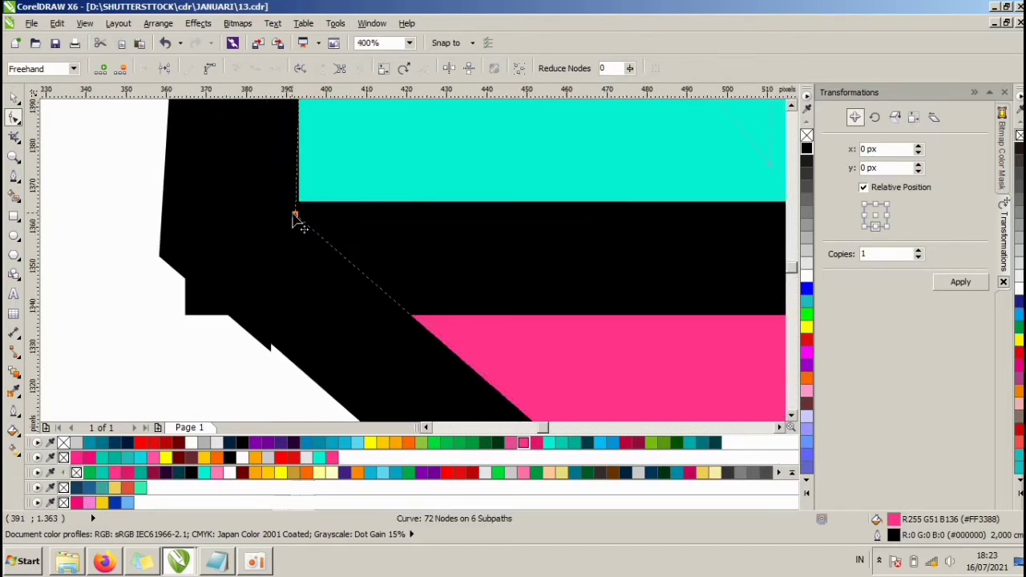
pyautogui.scroll(-4, 294, 214)
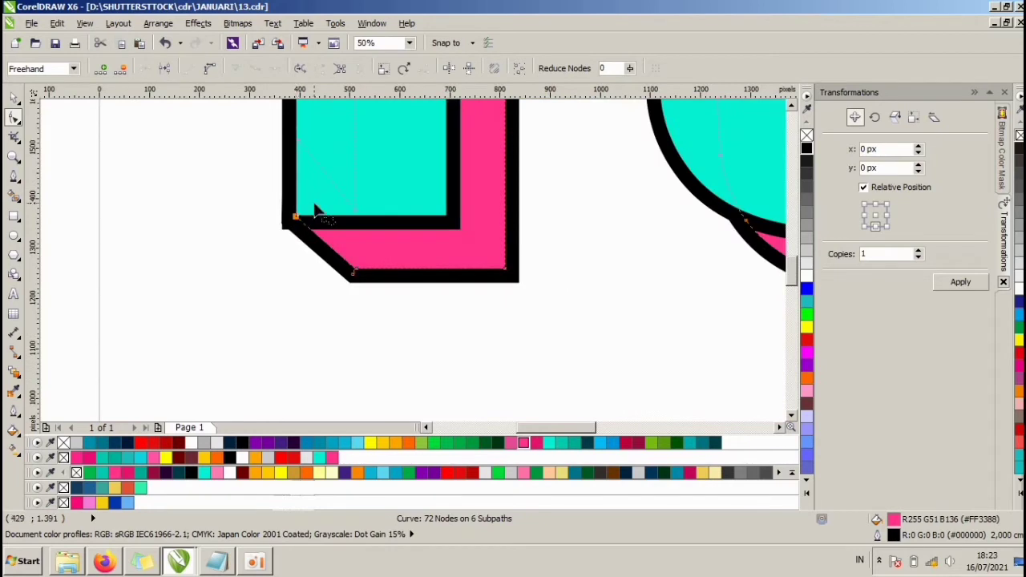
pyautogui.scroll(-3, 317, 210)
pyautogui.press('space')
pyautogui.click(126, 185)
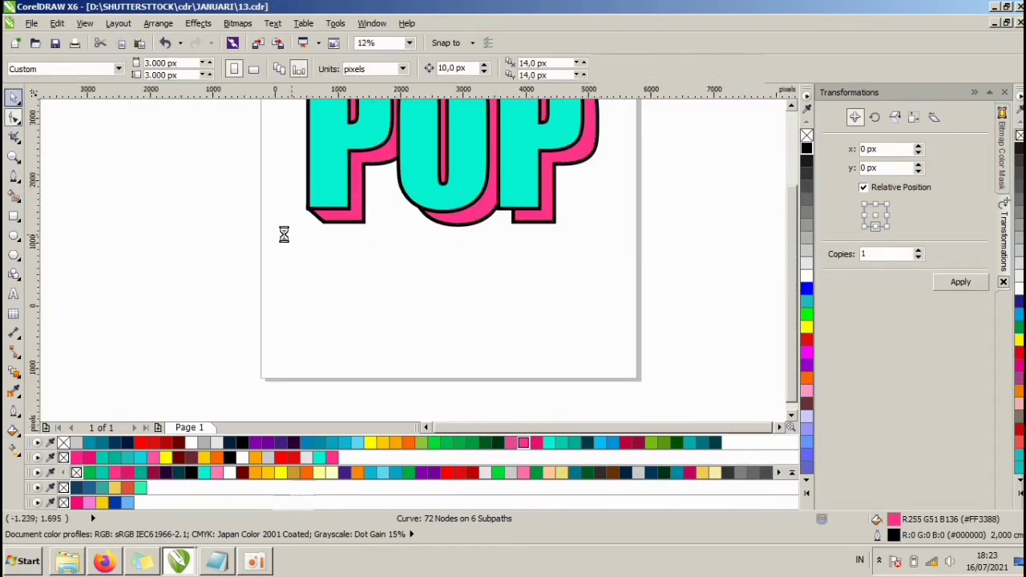
# Step: Draw a closed four-point Pen shape about 155 × 178 px, bridging the lower-left corners of the last P's turquoise and pink layers
pyautogui.scroll(2, 401, 160)
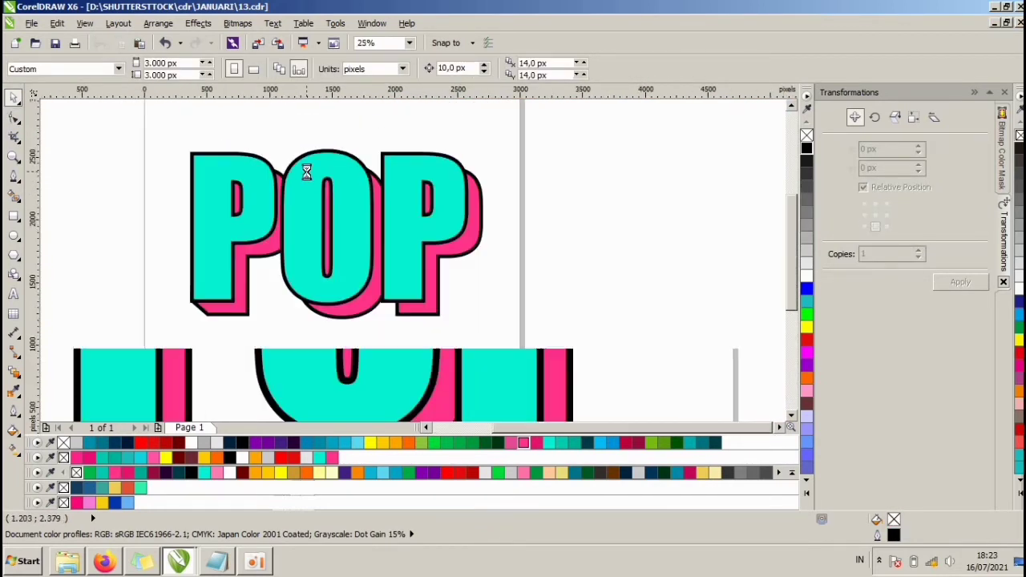
pyautogui.scroll(4, 422, 321)
pyautogui.click(418, 310)
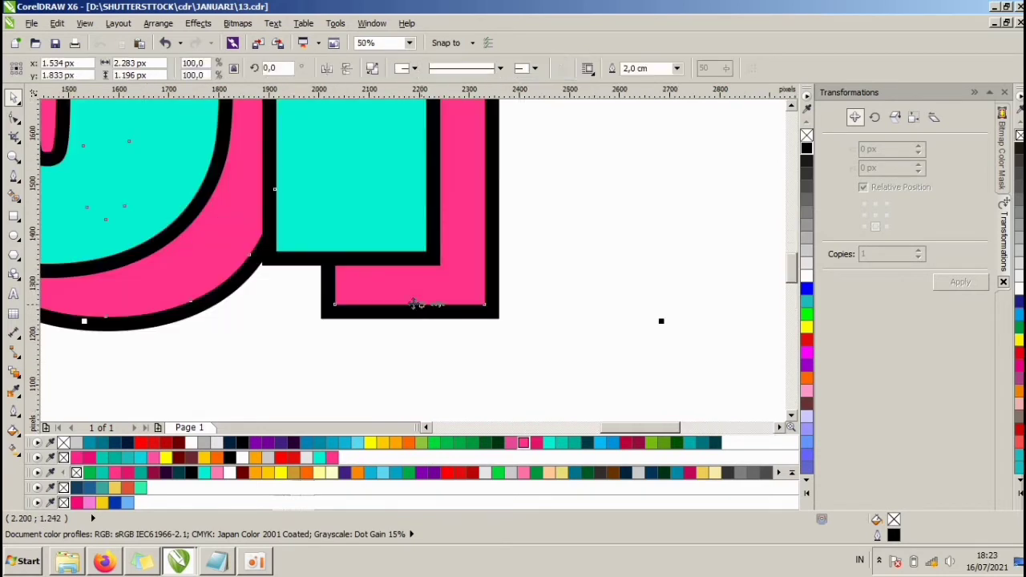
pyautogui.click(13, 177)
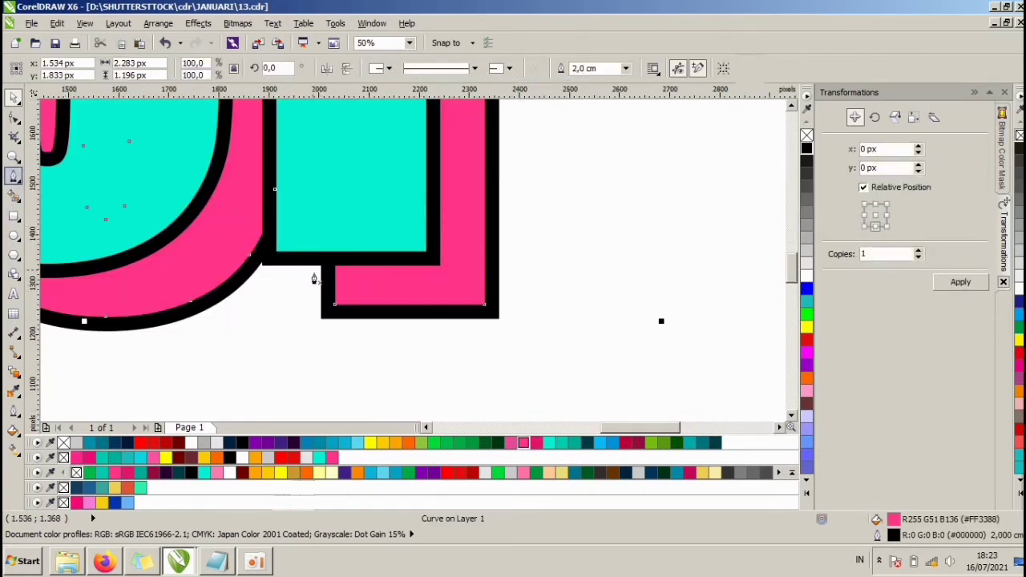
pyautogui.scroll(2, 321, 280)
pyautogui.click(391, 278)
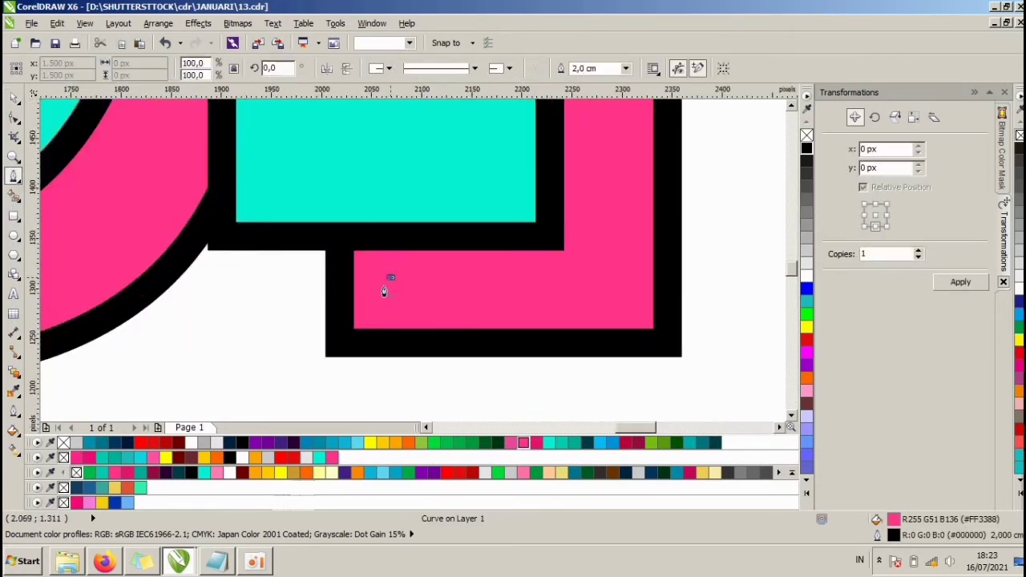
pyautogui.click(353, 328)
pyautogui.click(234, 221)
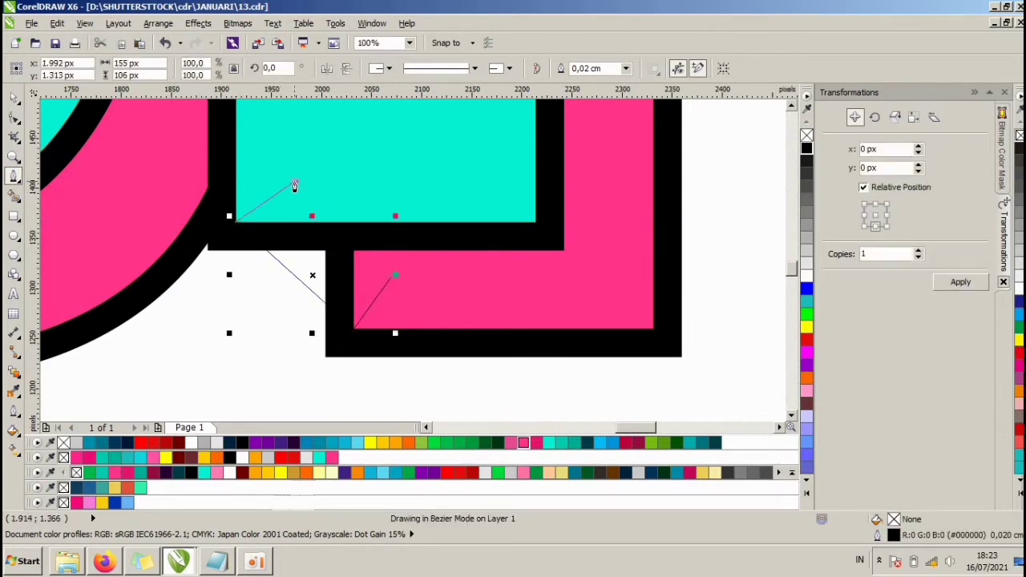
pyautogui.click(294, 180)
pyautogui.hotkey('ctrl', 'z')
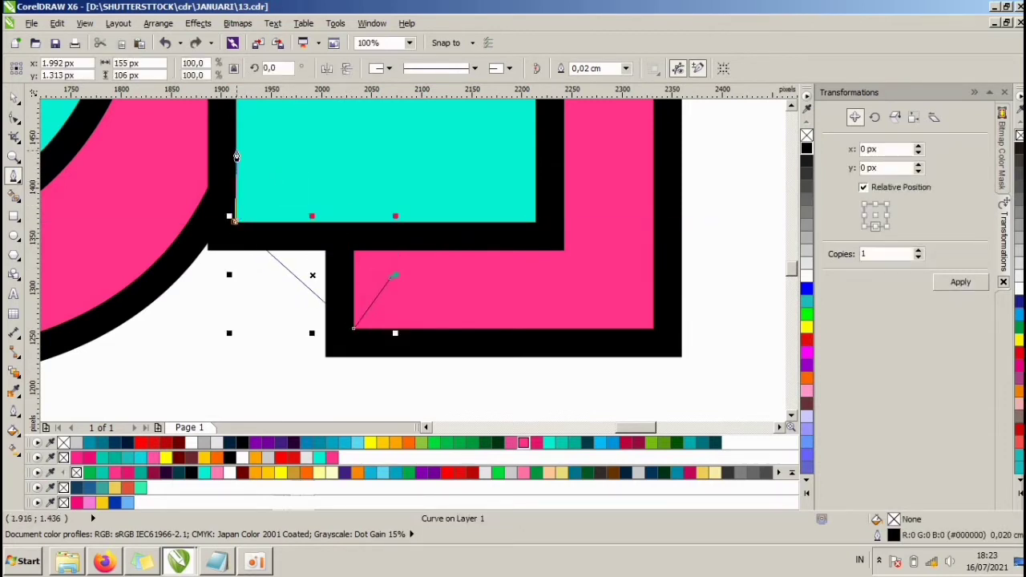
pyautogui.click(235, 152)
pyautogui.click(391, 277)
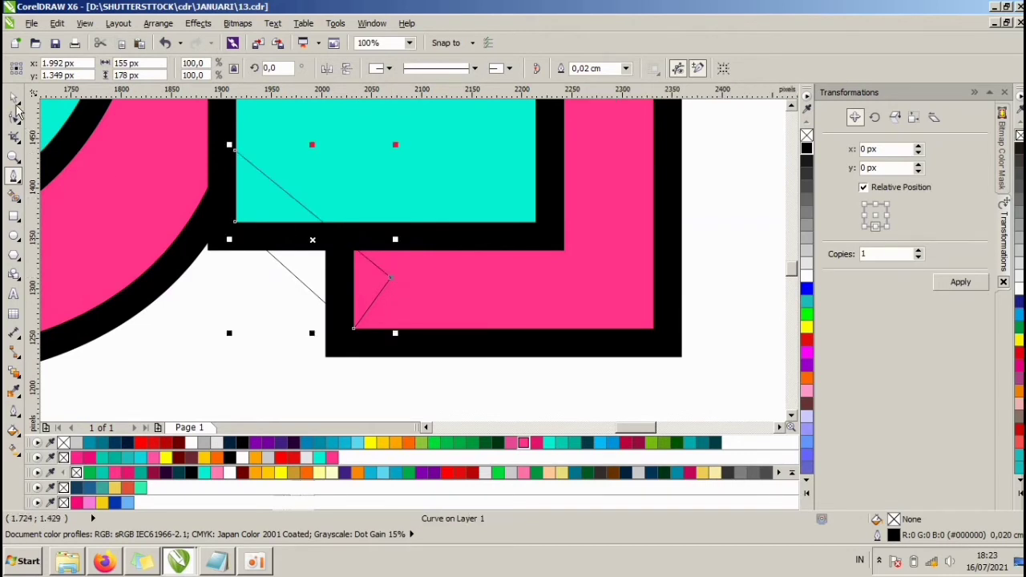
# Step: Weld the last P's corner-bridging shape with the pink POP text
pyautogui.click(13, 98)
pyautogui.keyDown('shift'); pyautogui.click(567, 270); pyautogui.keyUp('shift')
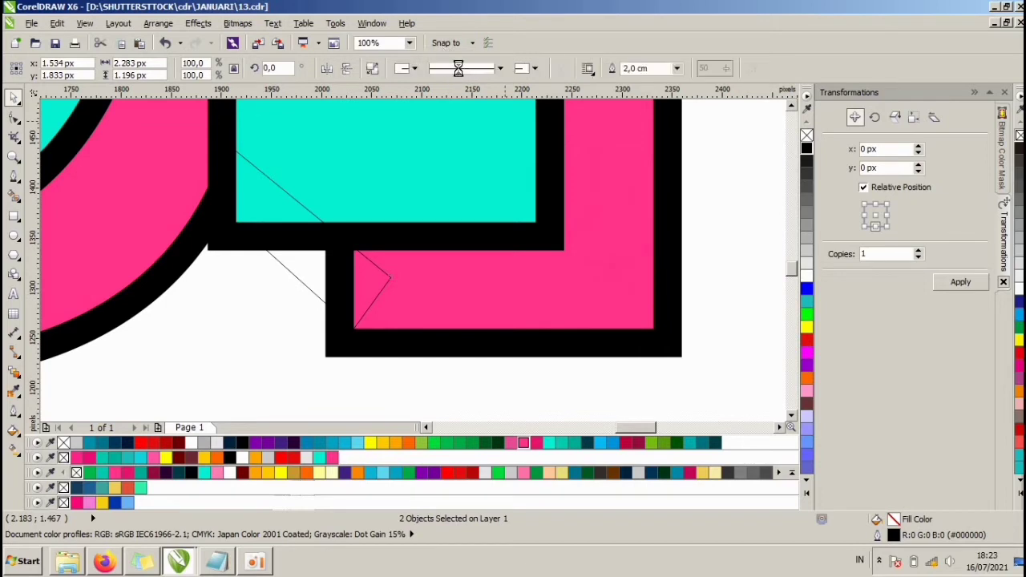
pyautogui.click(462, 69)
pyautogui.scroll(-4, 455, 251)
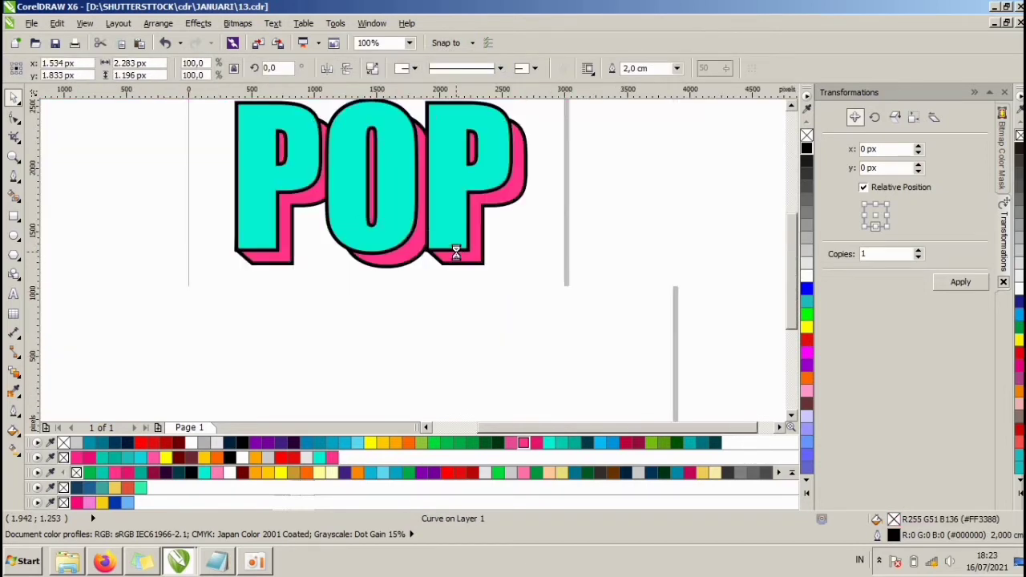
# Step: Move the turquoise and pink POP texts together slightly down to about x 1541, y 1836 px
pyautogui.scroll(1, 454, 212)
pyautogui.click(537, 261)
pyautogui.moveTo(550, 341); pyautogui.dragTo(160, 95)
pyautogui.moveTo(389, 188); pyautogui.dragTo(389, 194)
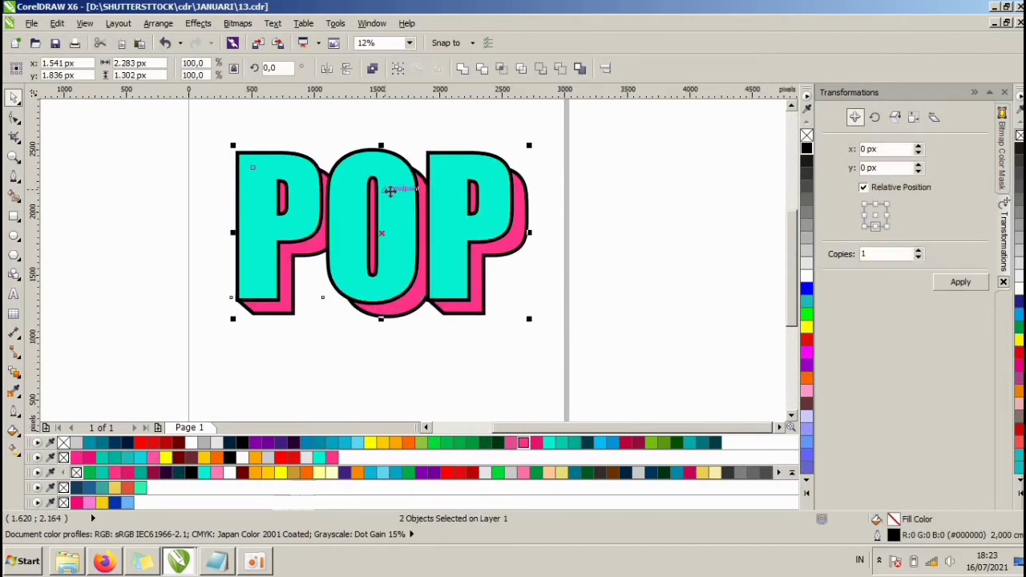
pyautogui.press('Escape')
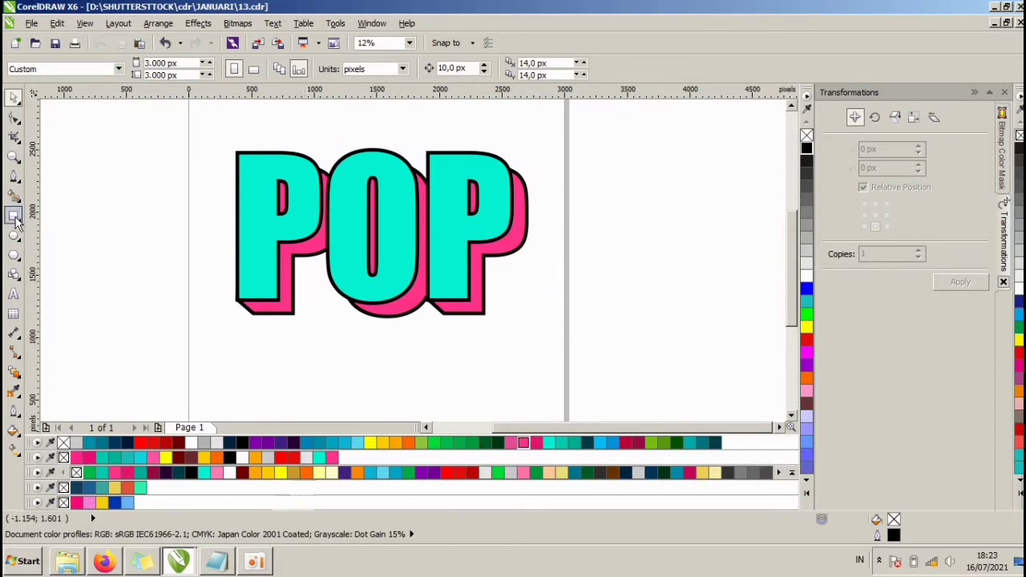
# Step: Draw a tall, narrow rectangle about 60 × 3132 px in the empty area to the right of the page
pyautogui.press('F6')
pyautogui.scroll(-2, 551, 183)
pyautogui.moveTo(558, 156); pyautogui.dragTo(563, 353)
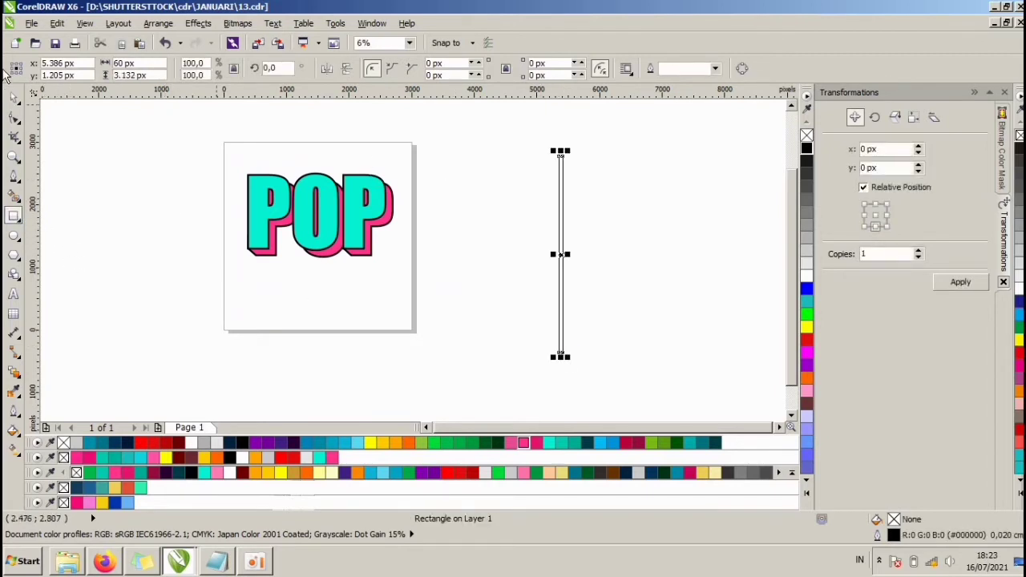
# Step: Narrow the rectangle to 30 px and move it closer to the page, at about x 3982, y 1397 px
pyautogui.scroll(4, 566, 255)
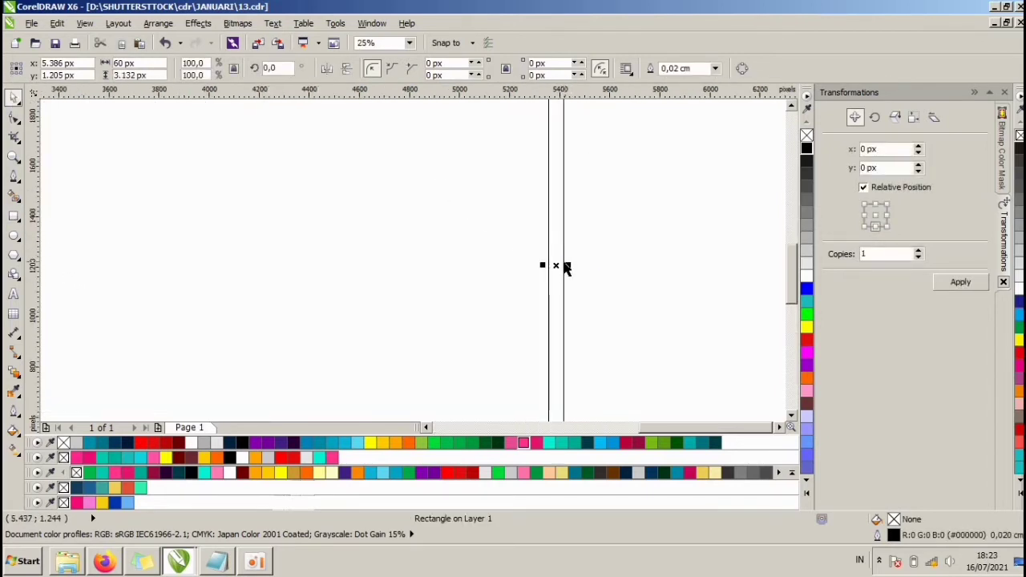
pyautogui.scroll(-1, 556, 264)
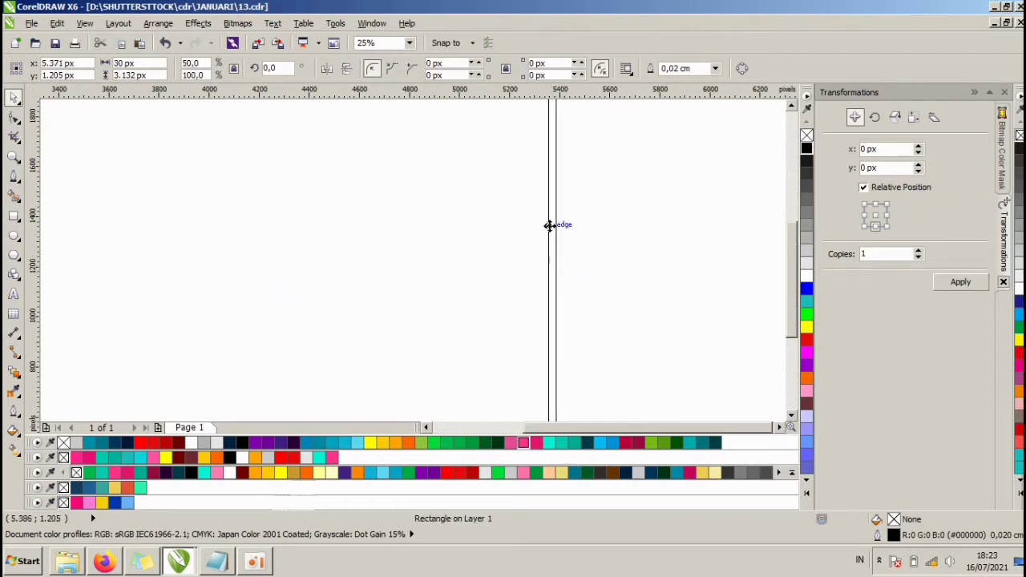
pyautogui.scroll(-2, 550, 224)
pyautogui.moveTo(550, 222); pyautogui.dragTo(377, 200)
pyautogui.scroll(-2, 377, 200)
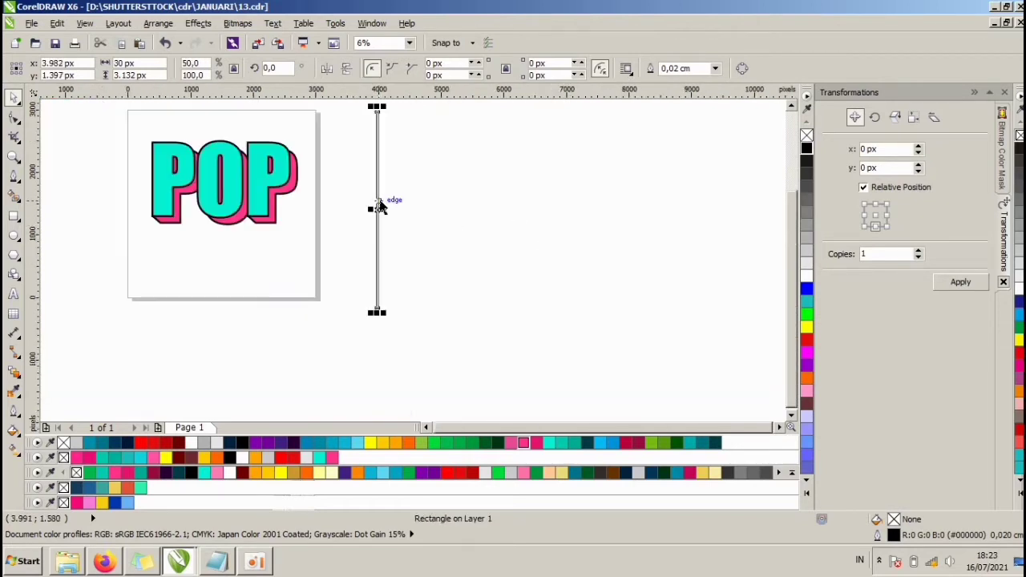
# Step: Fill the stripe with dark pink #E6156C without an outline and place a copy of it at about x 6274 px
pyautogui.click(534, 442)
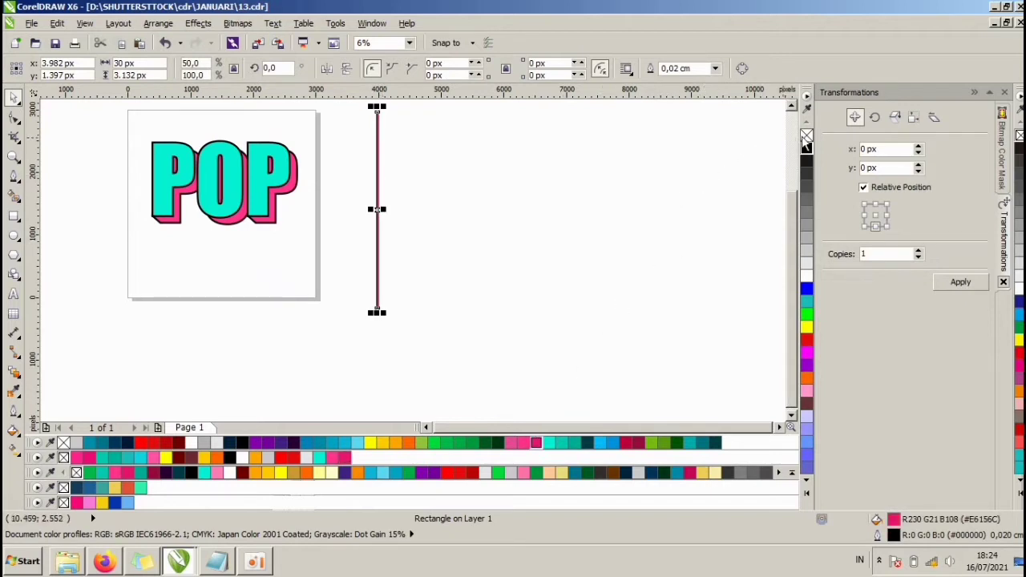
pyautogui.rightClick(806, 135)
pyautogui.moveTo(378, 175); pyautogui.dragTo(520, 172)
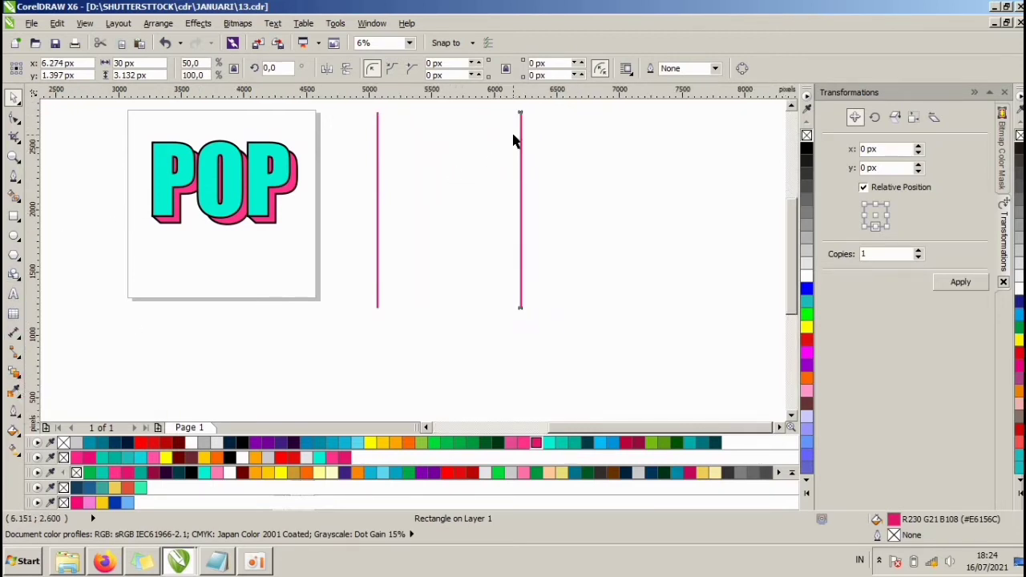
# Step: Blend the two pink stripes with 20 intermediate steps
pyautogui.scroll(1, 513, 137)
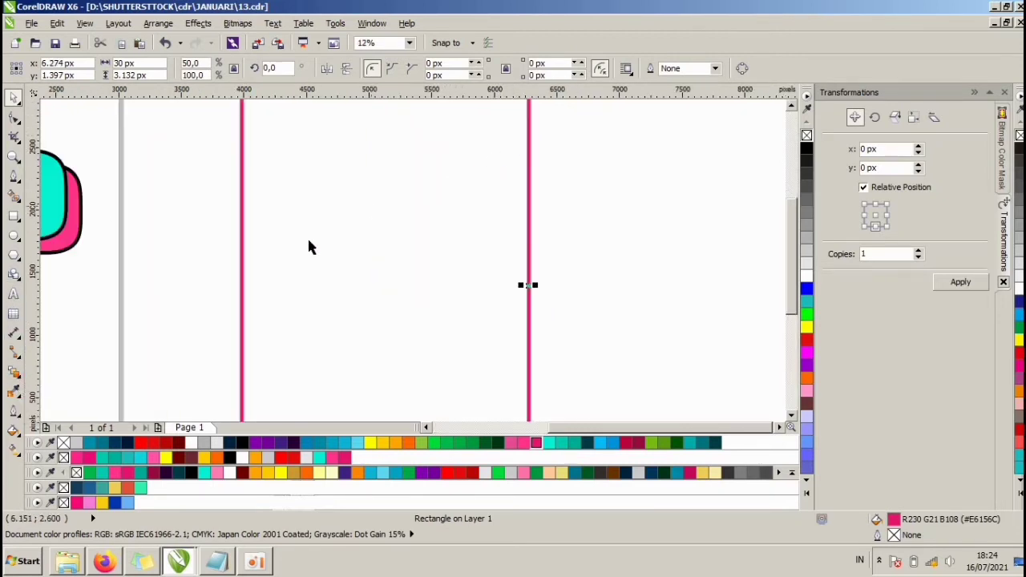
pyautogui.click(15, 376)
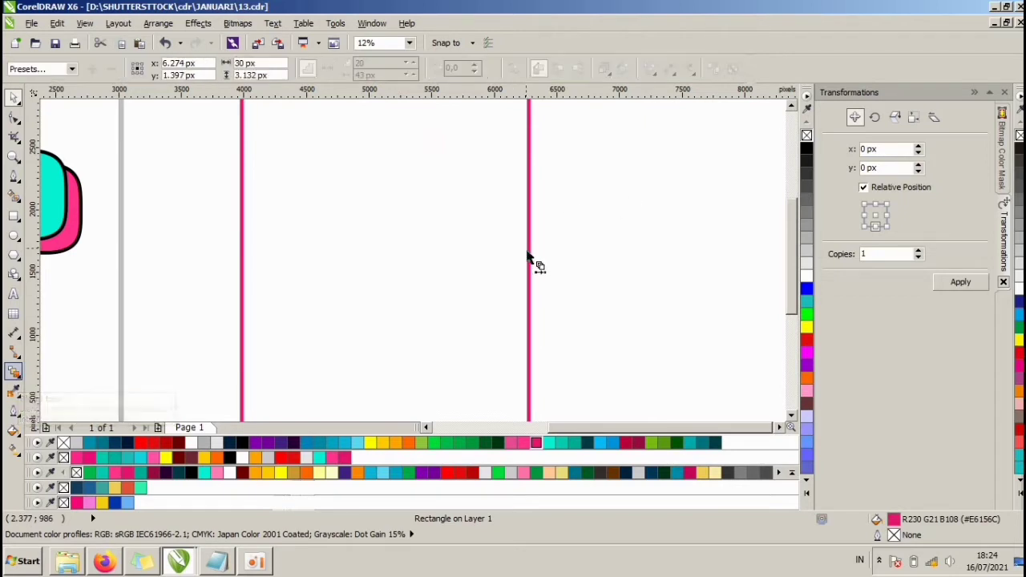
pyautogui.moveTo(527, 285); pyautogui.dragTo(242, 286)
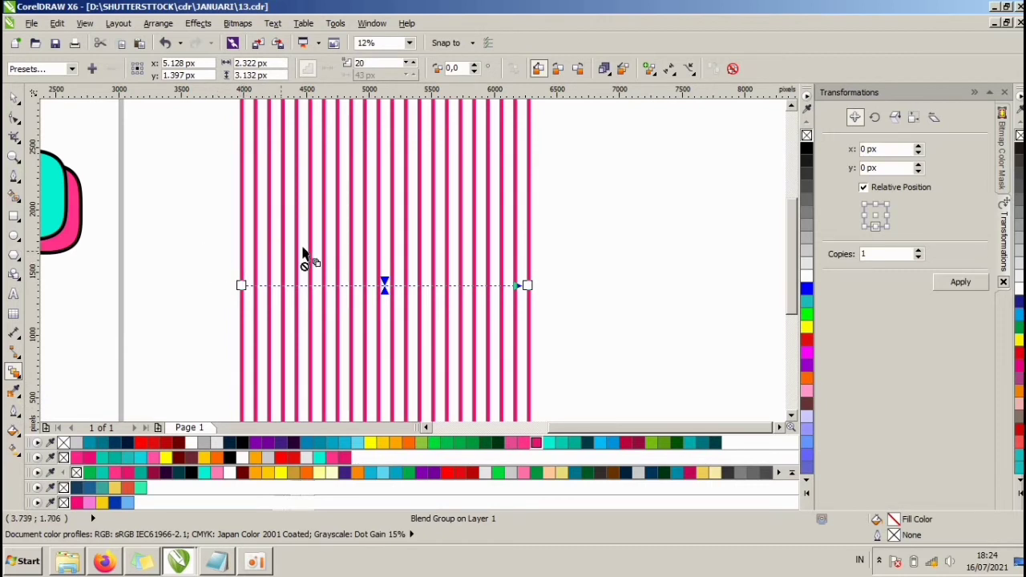
pyautogui.scroll(-4, 313, 253)
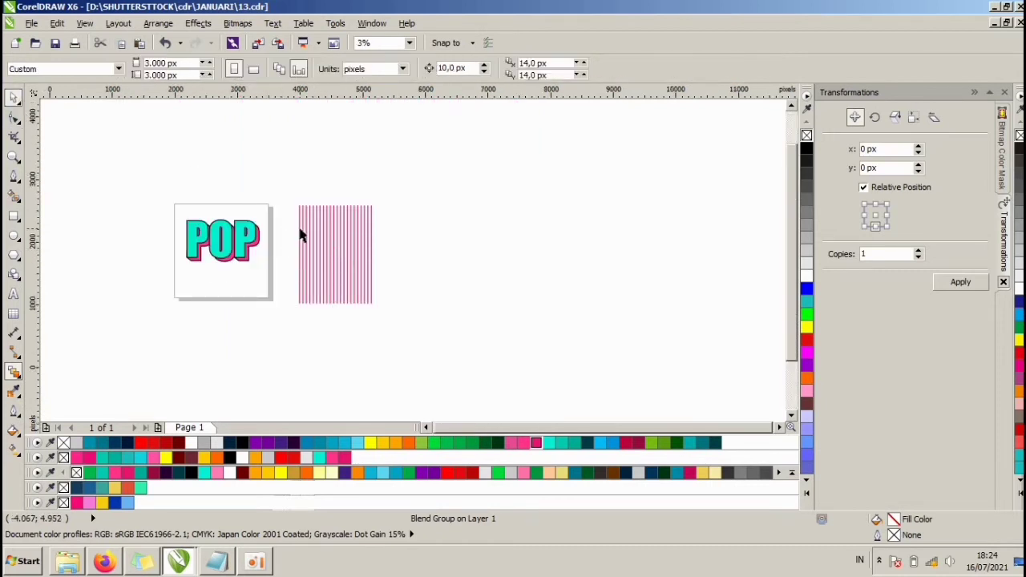
pyautogui.scroll(2, 297, 229)
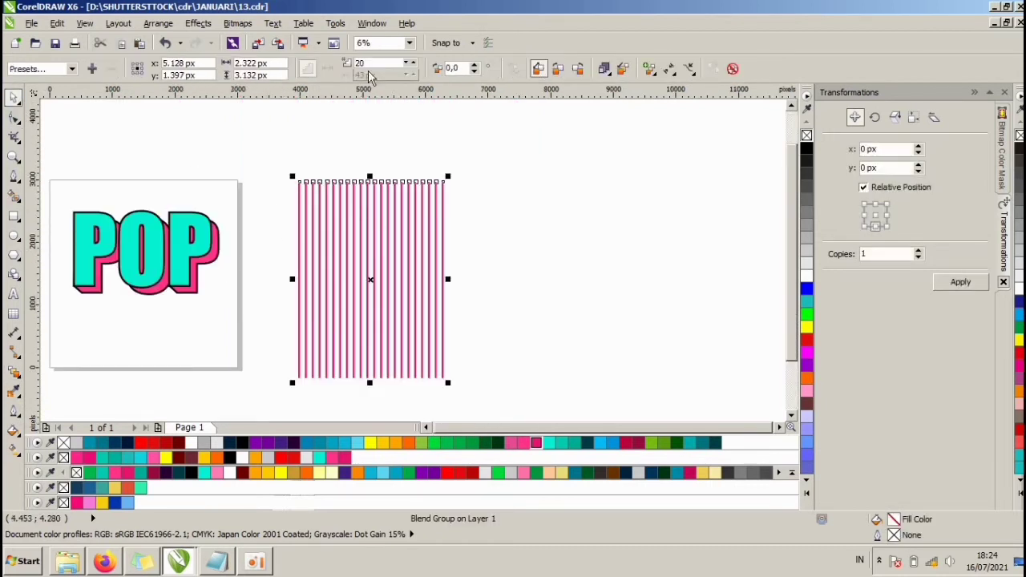
pyautogui.doubleClick(375, 65)
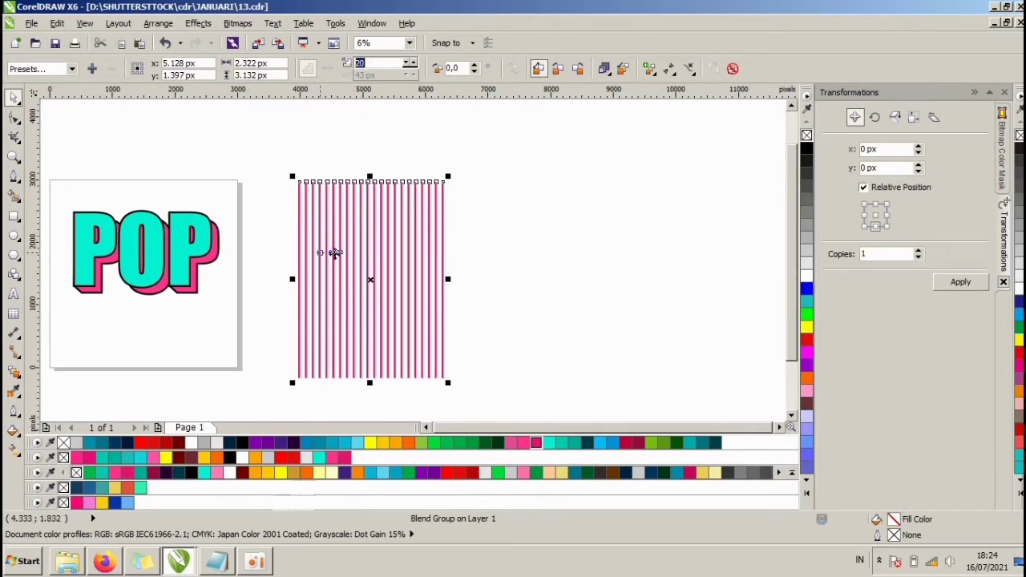
pyautogui.click(475, 213)
pyautogui.click(421, 193)
pyautogui.click(485, 205)
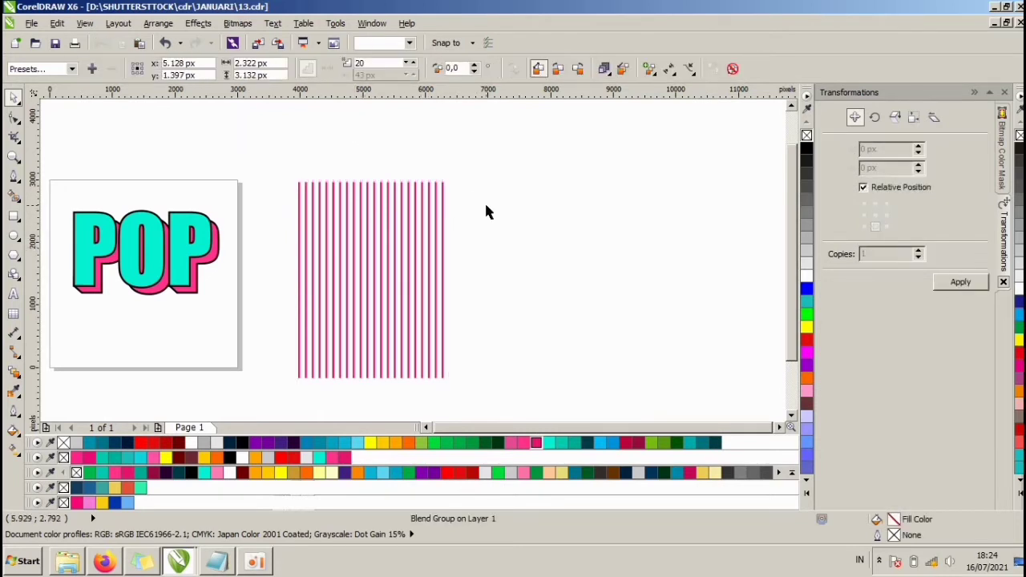
# Step: Rotate the stripe blend counterclockwise until the stripes run diagonally and it spans about 3793 × 3892 px
pyautogui.click(386, 221)
pyautogui.click(384, 220)
pyautogui.moveTo(446, 176); pyautogui.dragTo(406, 166)
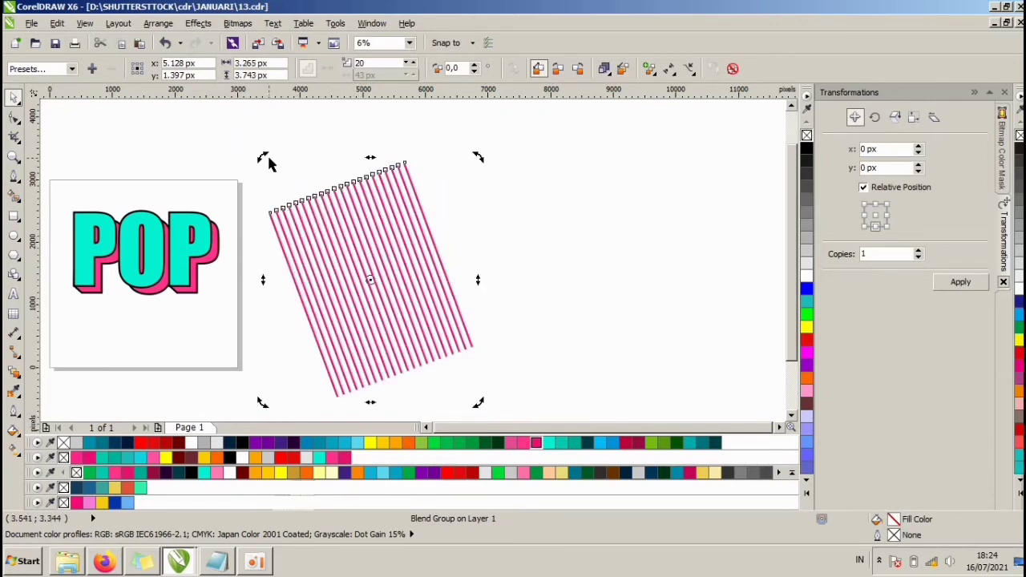
pyautogui.moveTo(269, 162); pyautogui.dragTo(236, 190)
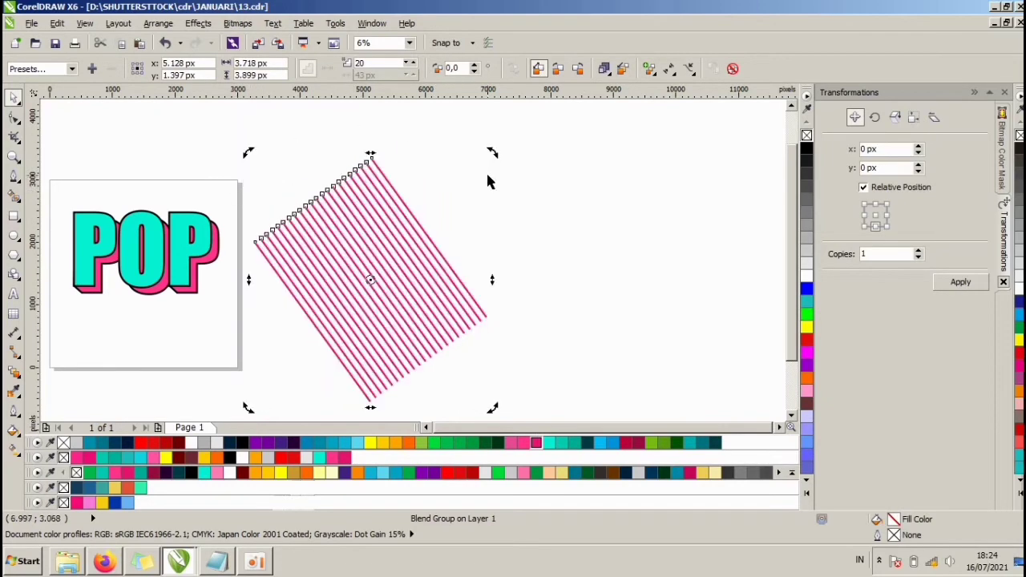
pyautogui.moveTo(490, 152); pyautogui.dragTo(497, 165)
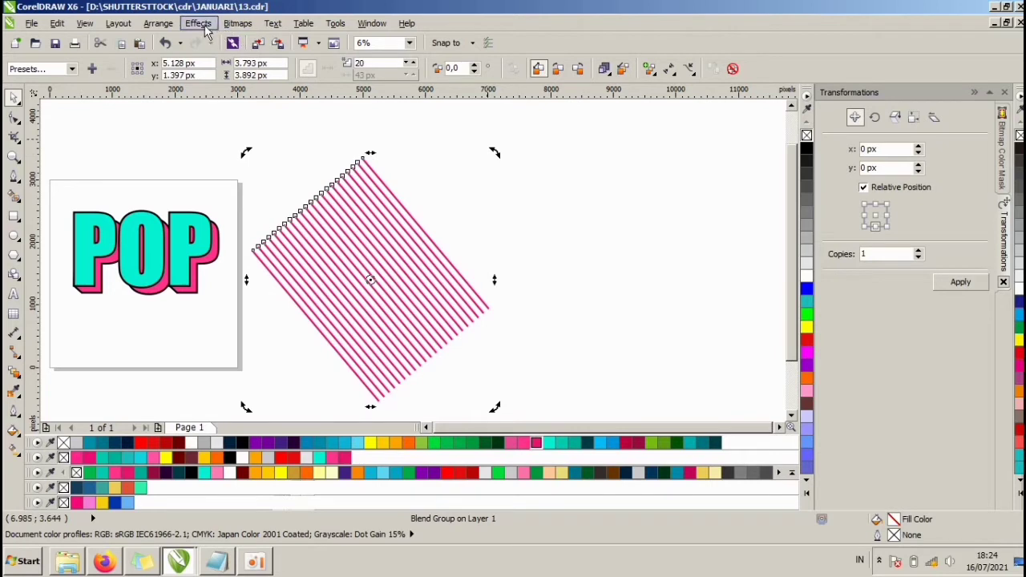
# Step: PowerClip the diagonal stripe blend inside the pink POP text
pyautogui.click(198, 23)
pyautogui.moveTo(240, 239)
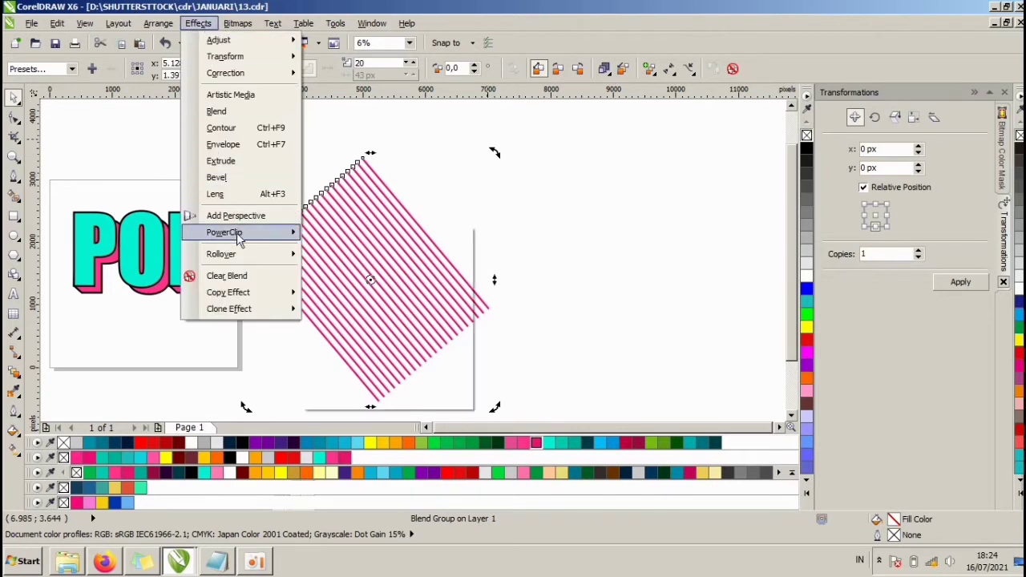
pyautogui.click(332, 235)
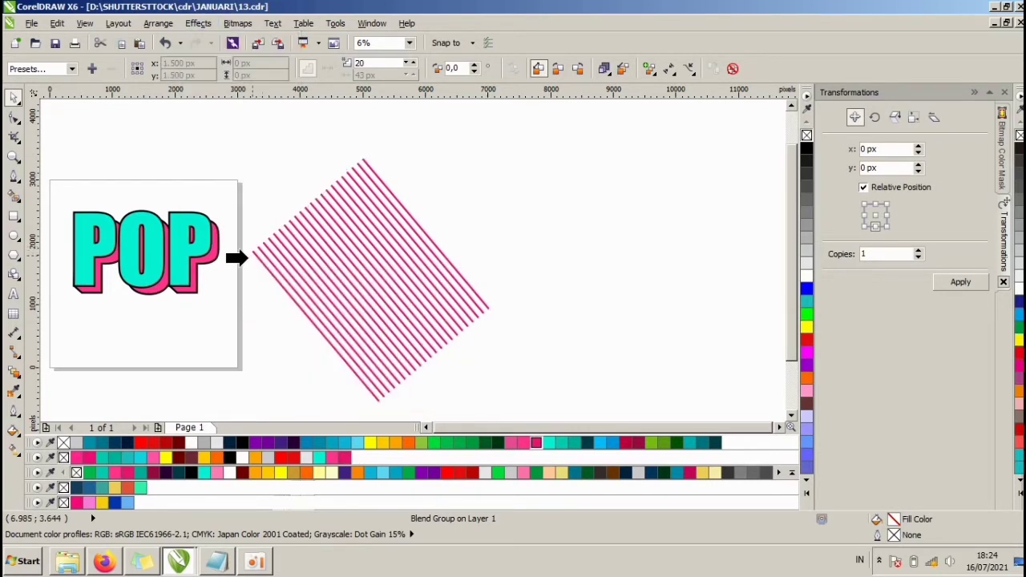
pyautogui.click(192, 287)
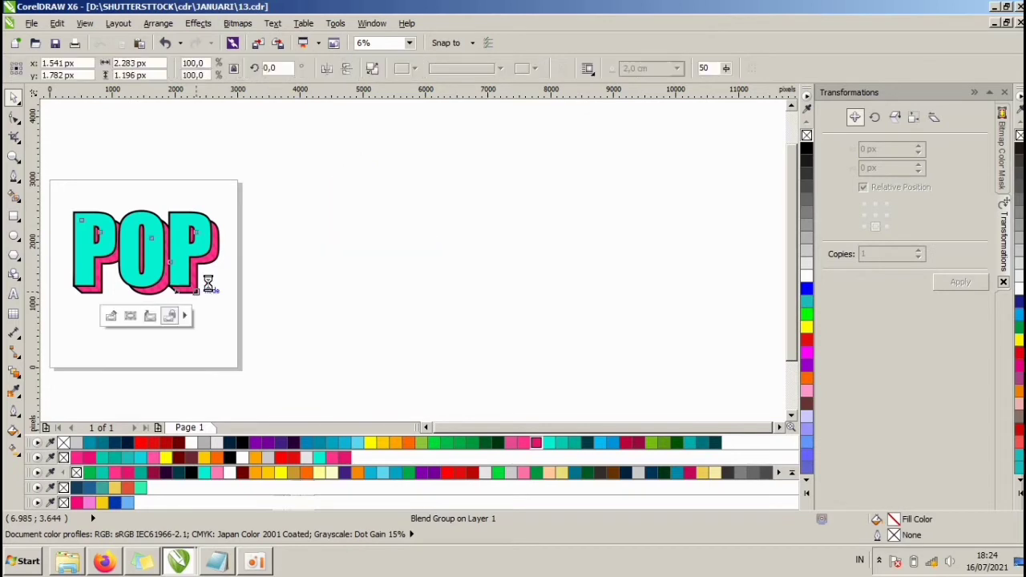
pyautogui.scroll(2, 66, 251)
pyautogui.scroll(-1, 334, 199)
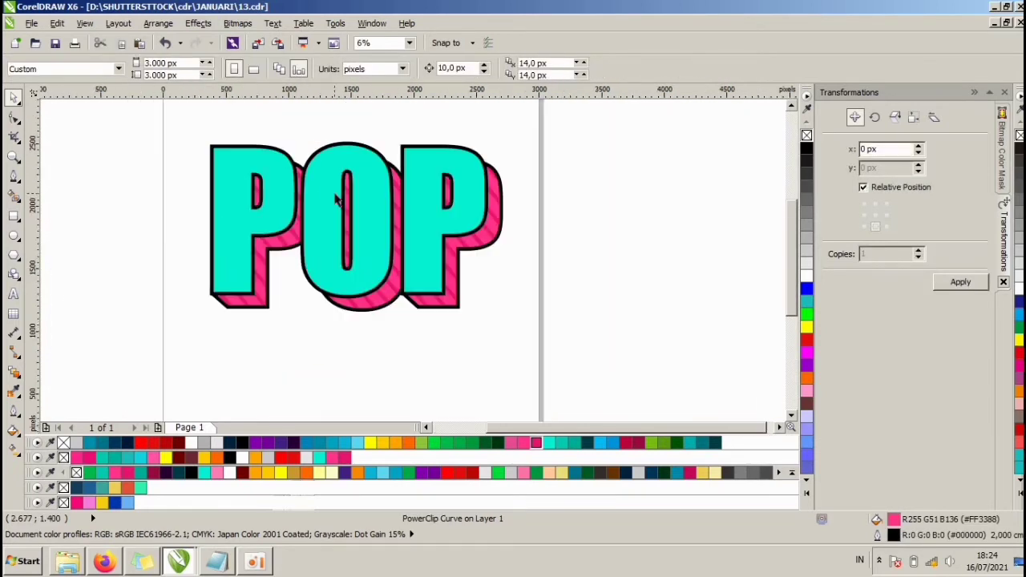
# Step: Open the contents of the striped extrusion's PowerClip for editing
pyautogui.click(520, 278)
pyautogui.doubleClick(481, 238)
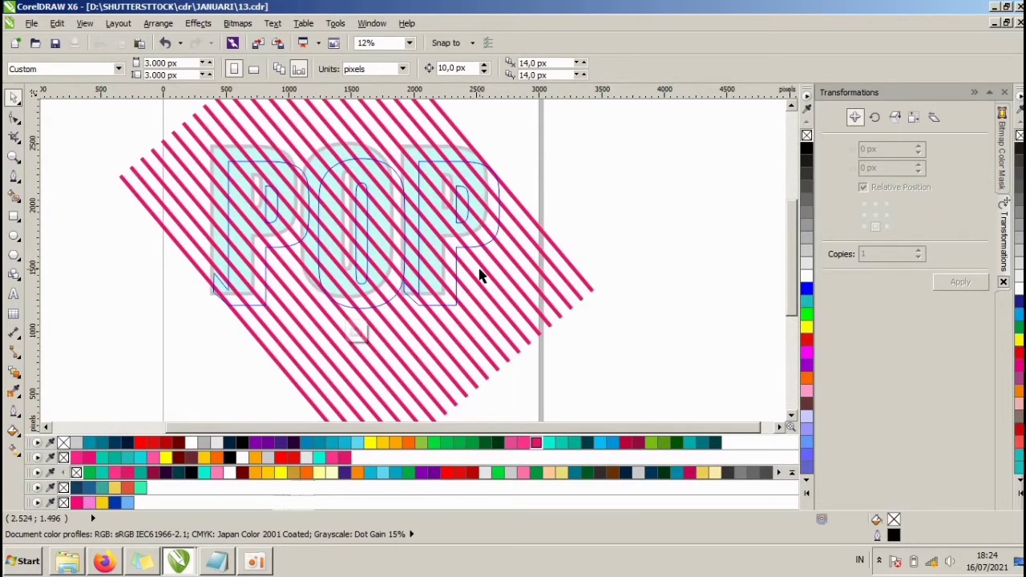
pyautogui.click(481, 275)
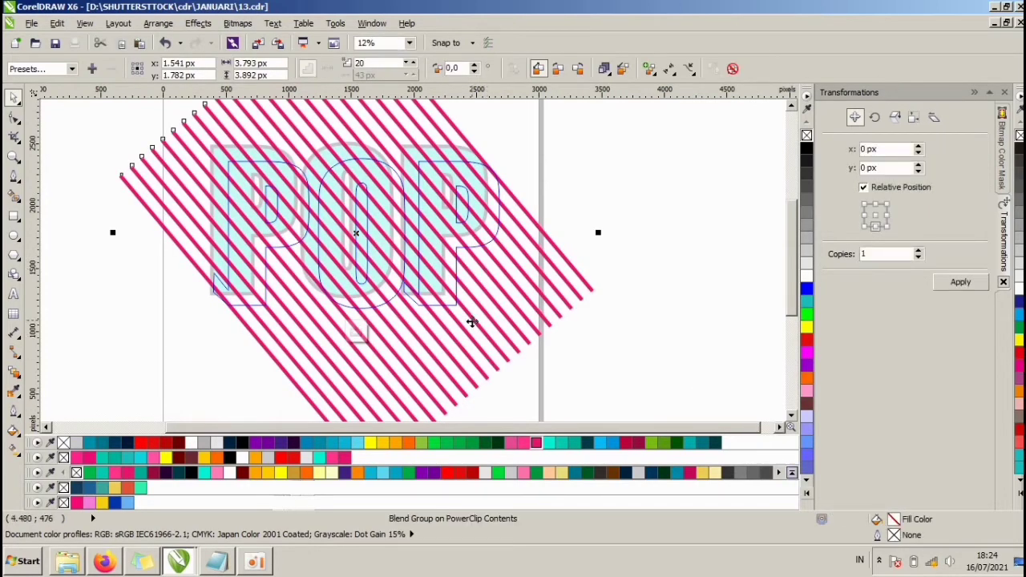
pyautogui.click(595, 295)
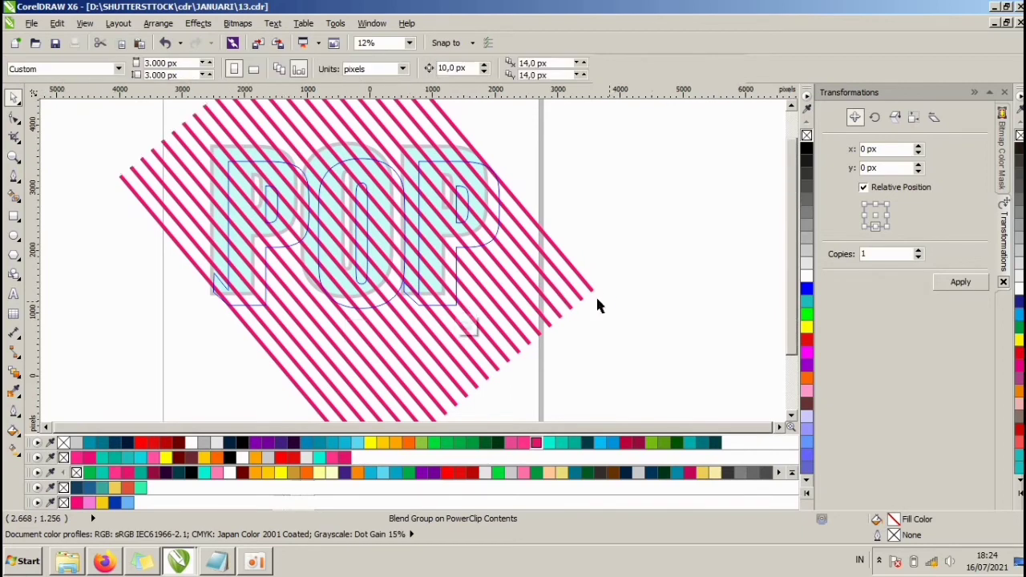
pyautogui.scroll(-1, 596, 295)
# Step: Recolour all the diagonal stripes to darker pink #D10259 and finish editing the PowerClip
pyautogui.moveTo(554, 405); pyautogui.dragTo(266, 115)
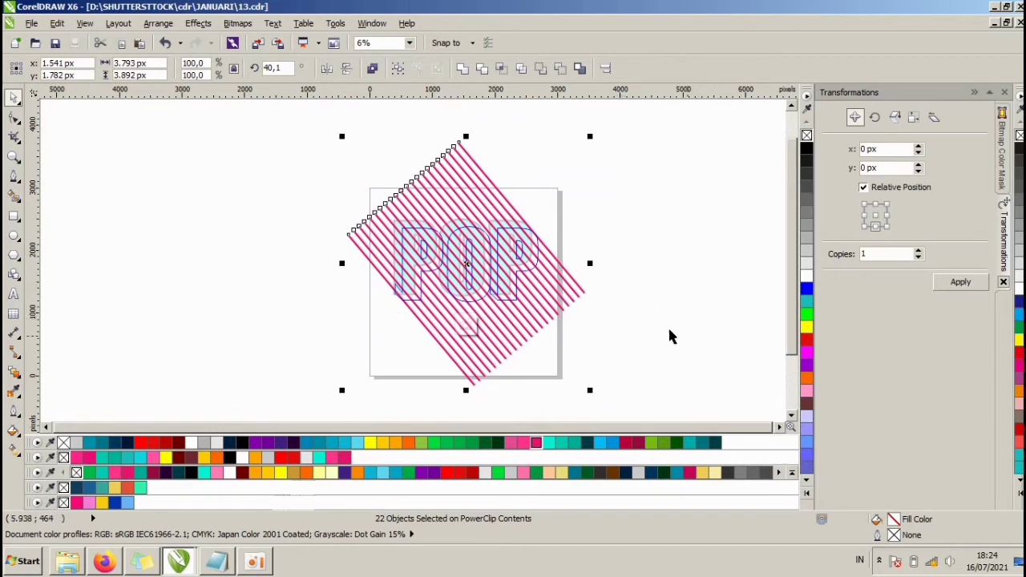
pyautogui.click(622, 338)
pyautogui.moveTo(609, 408); pyautogui.dragTo(293, 119)
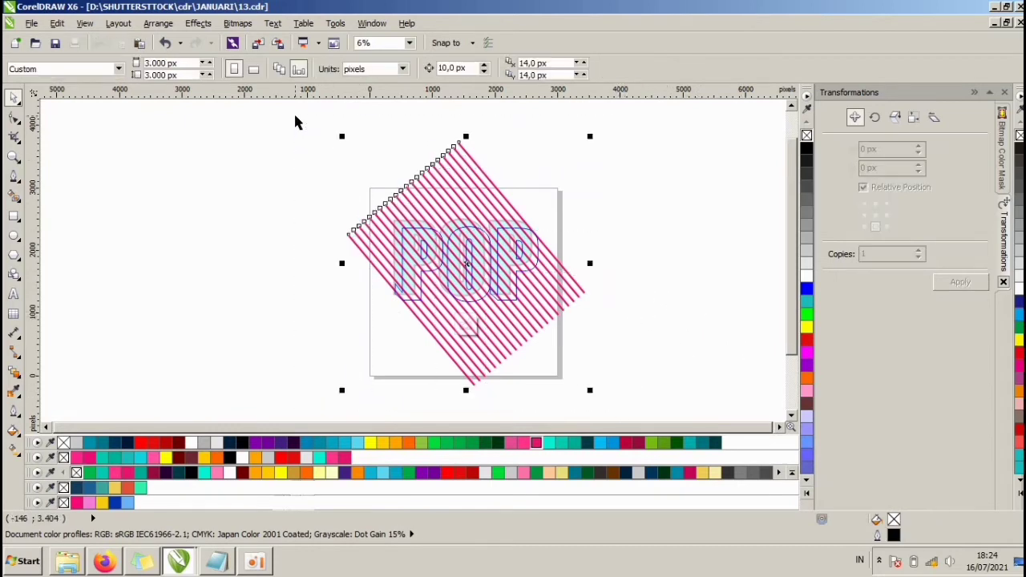
pyautogui.click(537, 442)
pyautogui.doubleClick(896, 518)
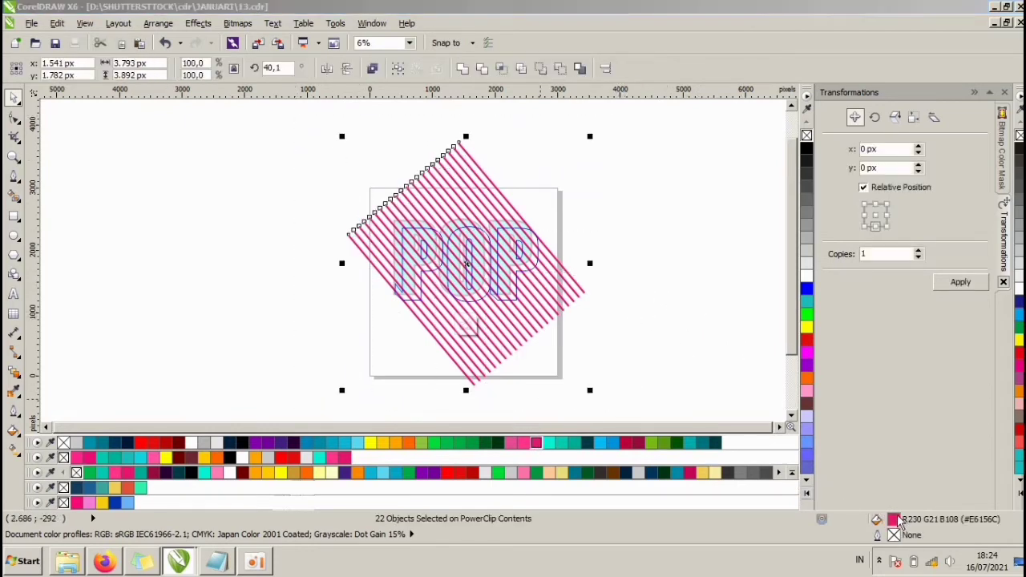
pyautogui.hotkey('shift', 'F11')
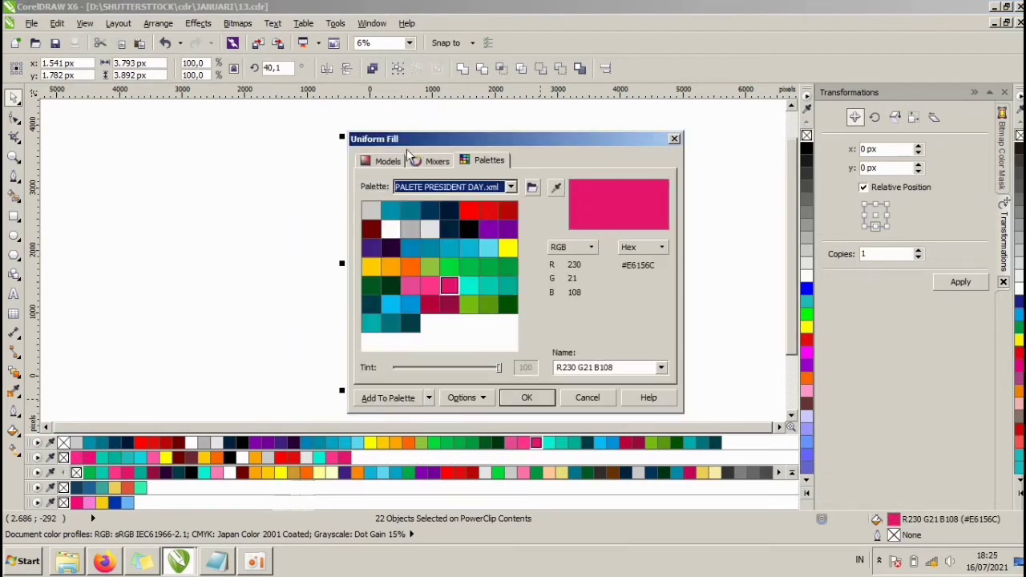
pyautogui.click(404, 158)
pyautogui.moveTo(511, 222); pyautogui.dragTo(516, 231)
pyautogui.click(525, 397)
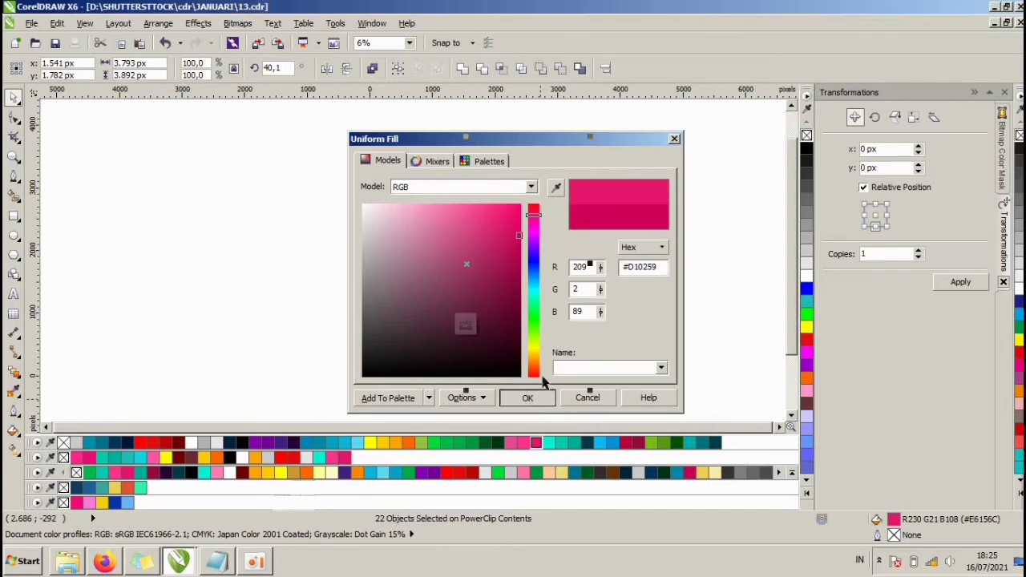
pyautogui.keyDown('ctrl'); pyautogui.click(626, 254); pyautogui.keyUp('ctrl')
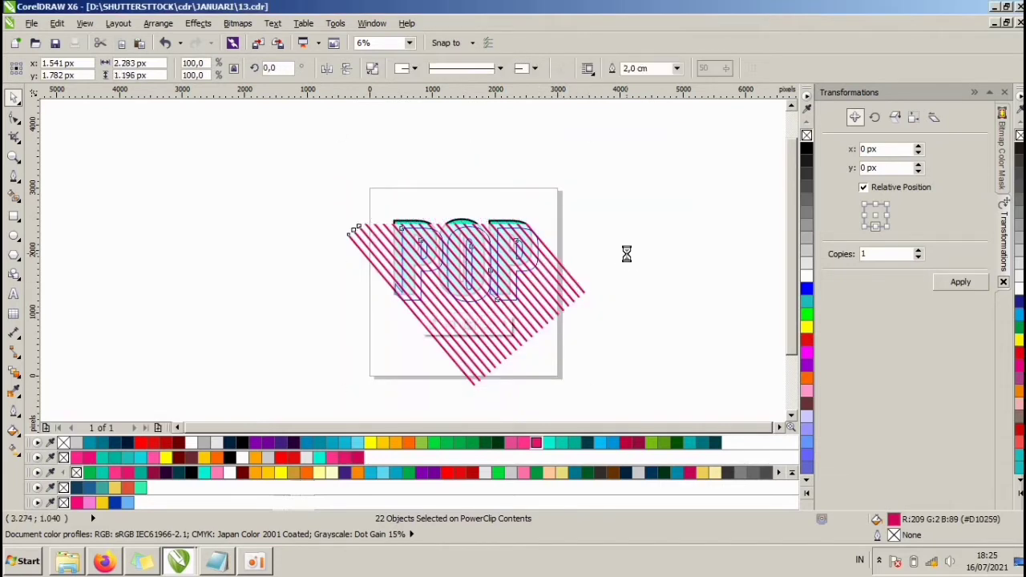
pyautogui.click(627, 254)
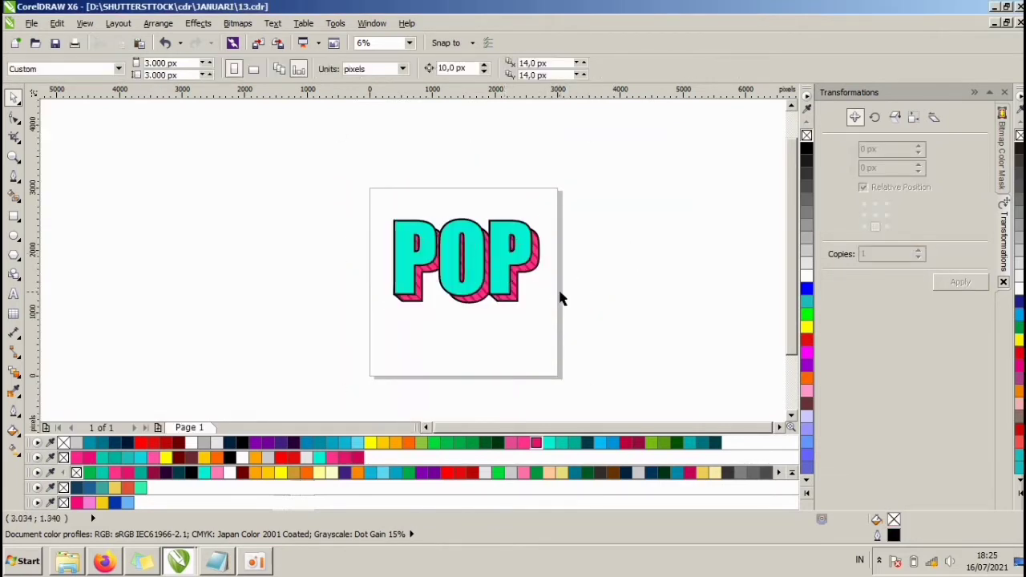
# Step: Draw a circle about 78 px in diameter just outside the page, beside the last P
pyautogui.scroll(1, 532, 275)
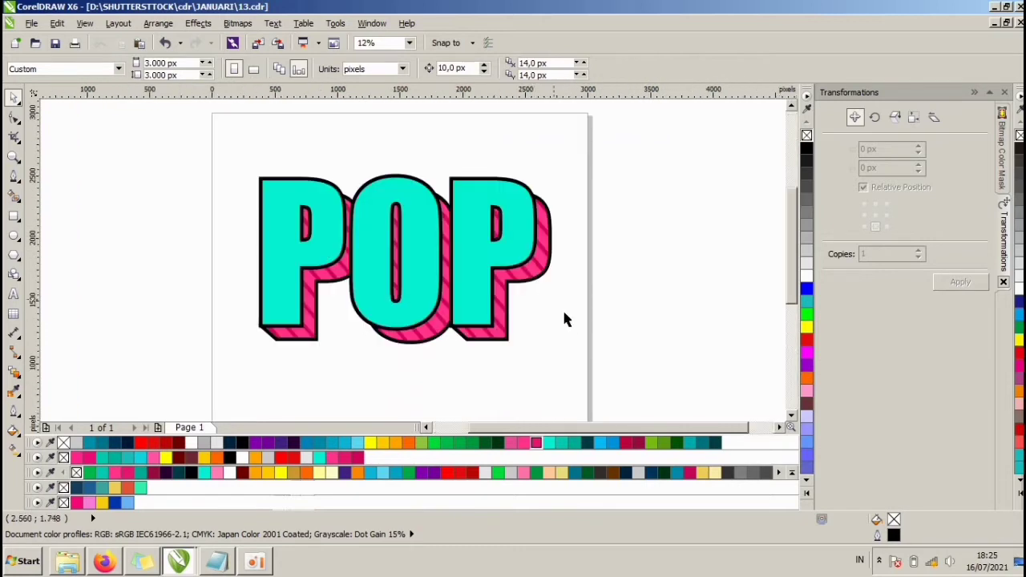
pyautogui.click(473, 249)
pyautogui.scroll(-1, 483, 246)
pyautogui.click(549, 244)
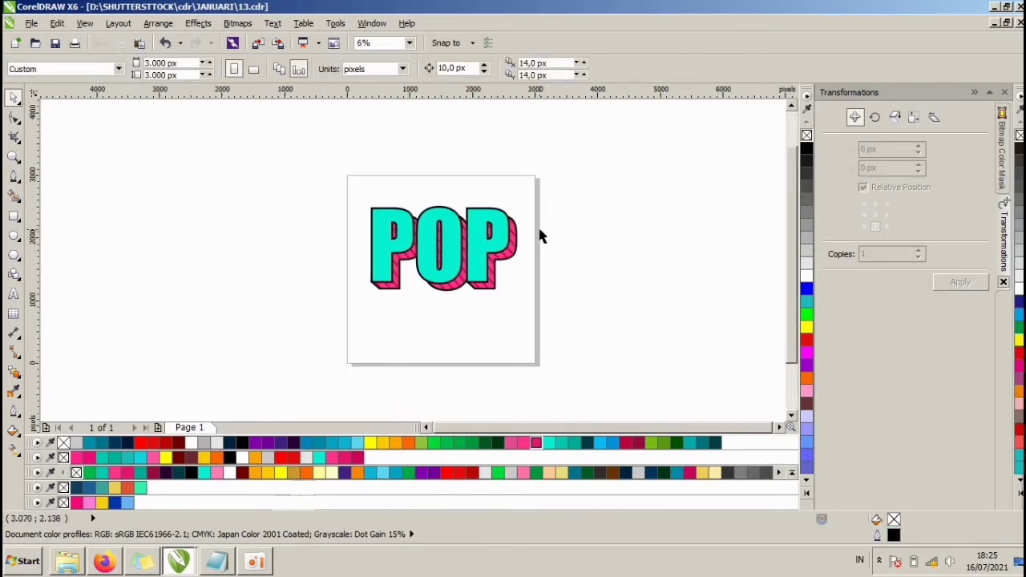
pyautogui.click(20, 238)
pyautogui.scroll(1, 605, 215)
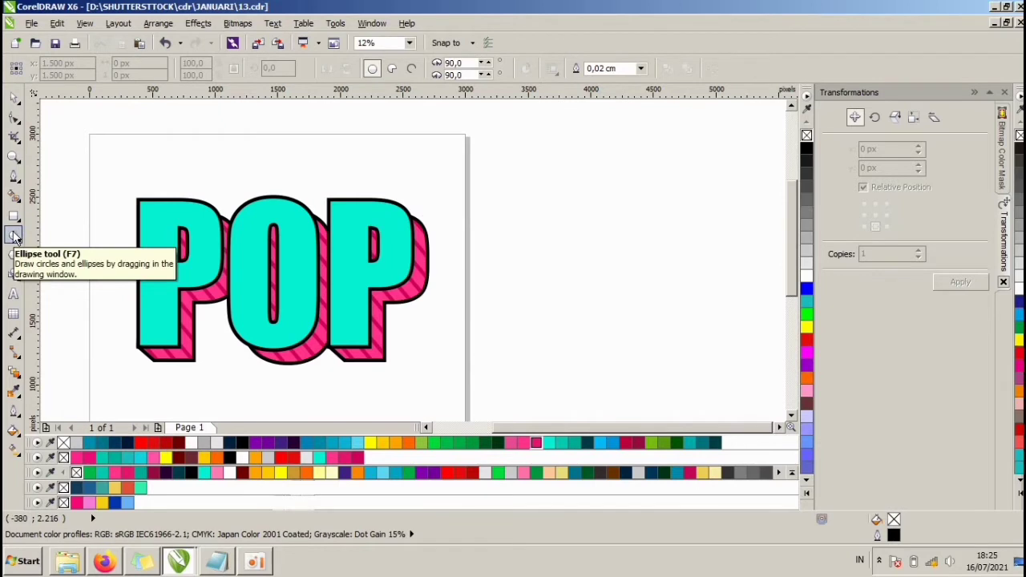
pyautogui.moveTo(487, 202); pyautogui.dragTo(506, 220)
pyautogui.scroll(1, 522, 229)
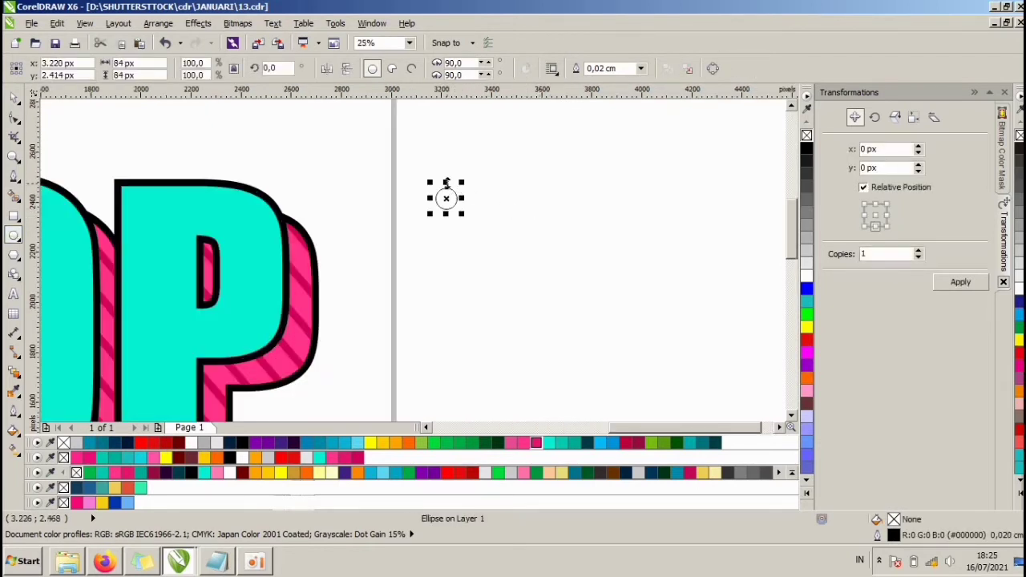
pyautogui.moveTo(463, 182)
pyautogui.mouseDown()
pyautogui.moveTo(452, 187)
pyautogui.moveTo(461, 183)
pyautogui.mouseUp()
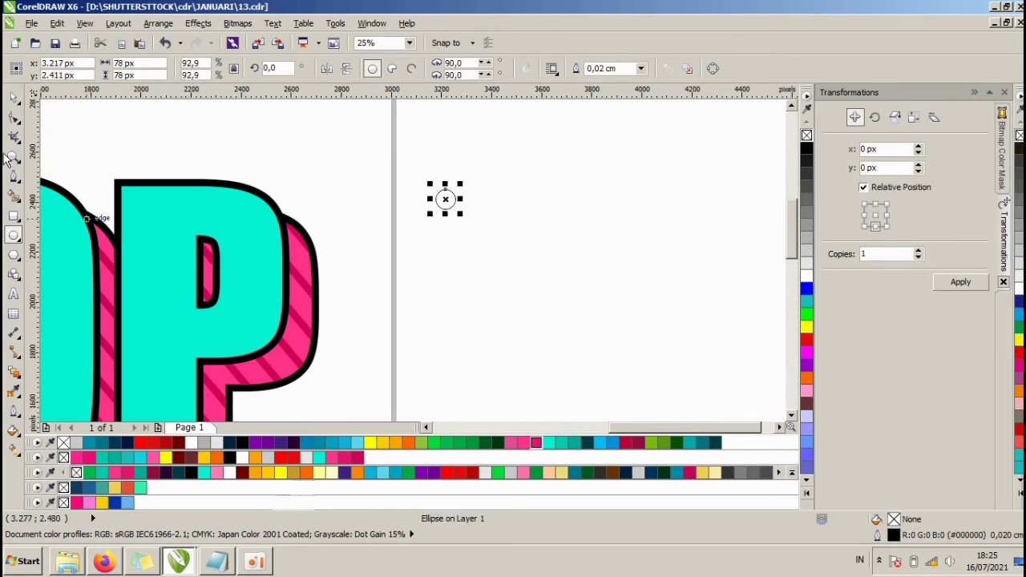
# Step: Scale the circle down to about 63 px and fill it with darker turquoise #06CCB1 without an outline
pyautogui.click(13, 97)
pyautogui.click(214, 247)
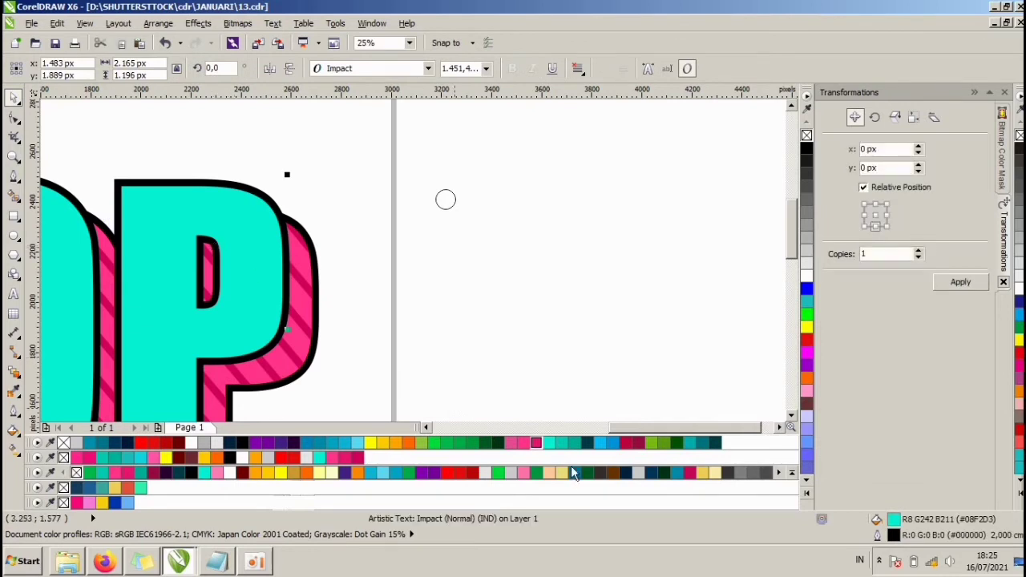
pyautogui.click(492, 245)
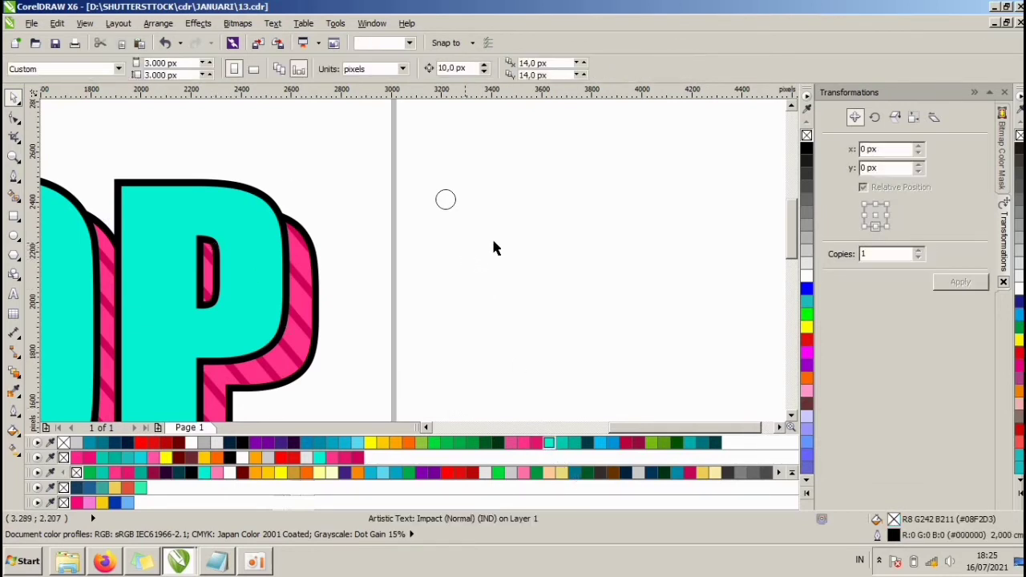
pyautogui.moveTo(492, 246); pyautogui.dragTo(448, 195)
pyautogui.scroll(1, 458, 187)
pyautogui.click(561, 442)
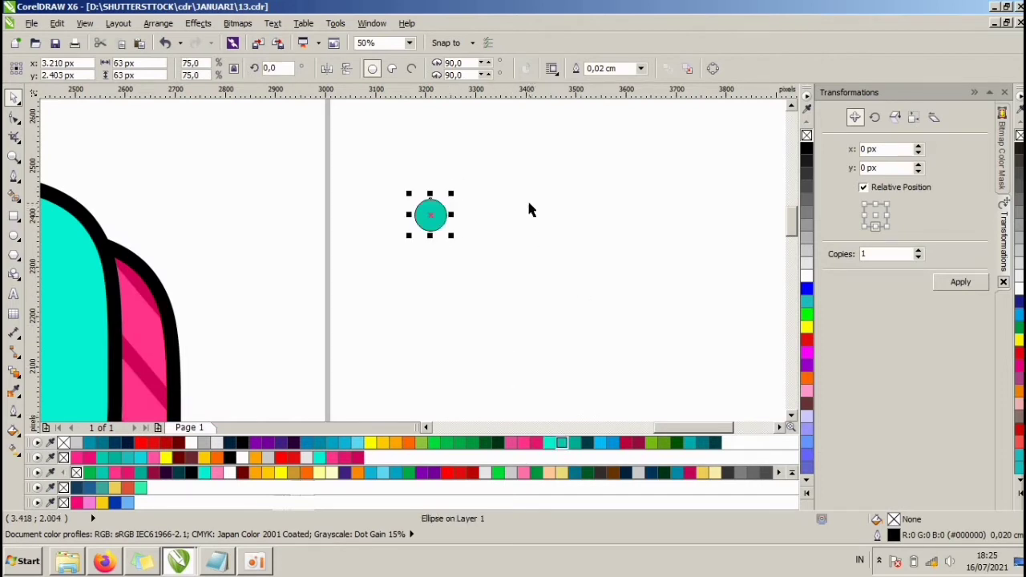
pyautogui.click(502, 276)
pyautogui.click(429, 215)
pyautogui.rightClick(806, 137)
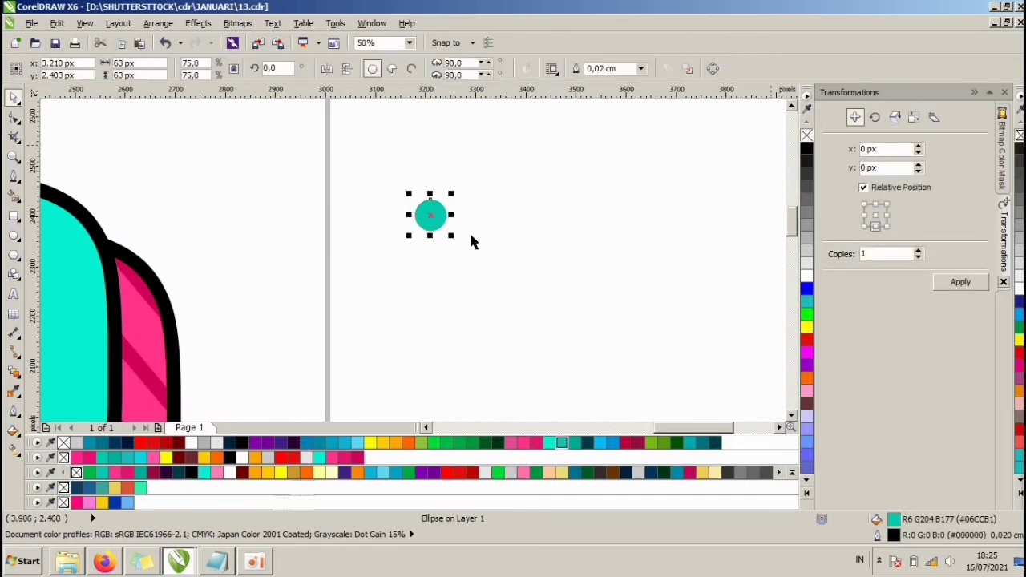
# Step: Scale the turquoise circle down to about 51 px
pyautogui.click(472, 255)
pyautogui.moveTo(473, 255); pyautogui.dragTo(431, 229)
pyautogui.scroll(-1, 413, 233)
pyautogui.scroll(1, 434, 212)
pyautogui.scroll(-1, 428, 213)
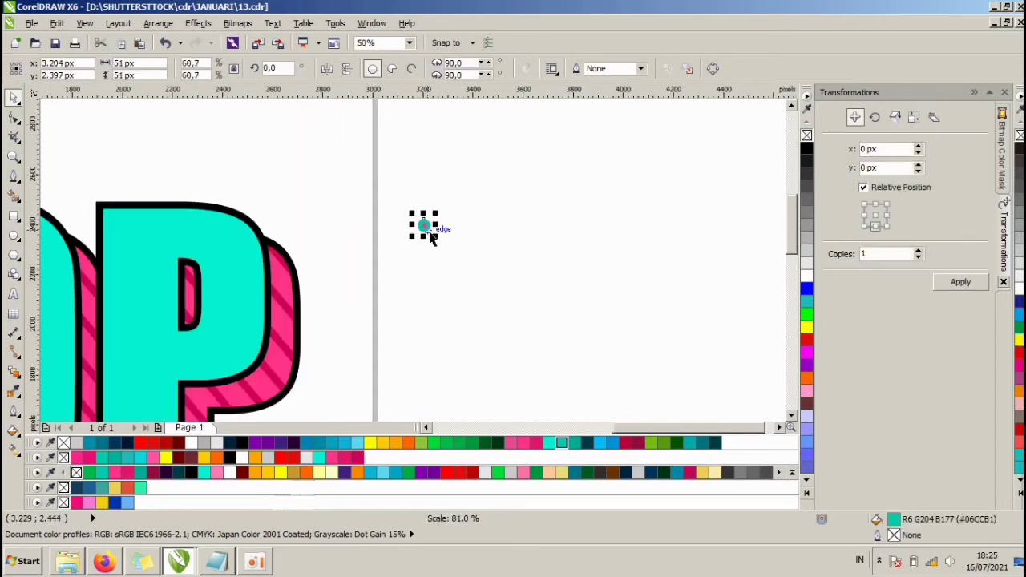
# Step: Create two successive copies of the circle to its right, each at a relative offset of 76 px horizontally and 0 px vertically
pyautogui.click(887, 215)
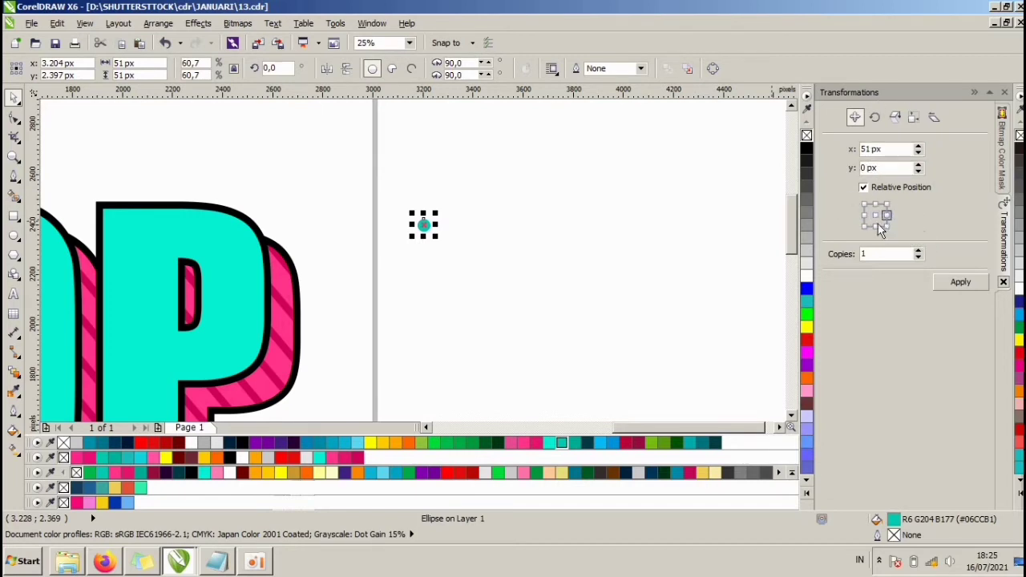
pyautogui.click(876, 226)
pyautogui.click(887, 215)
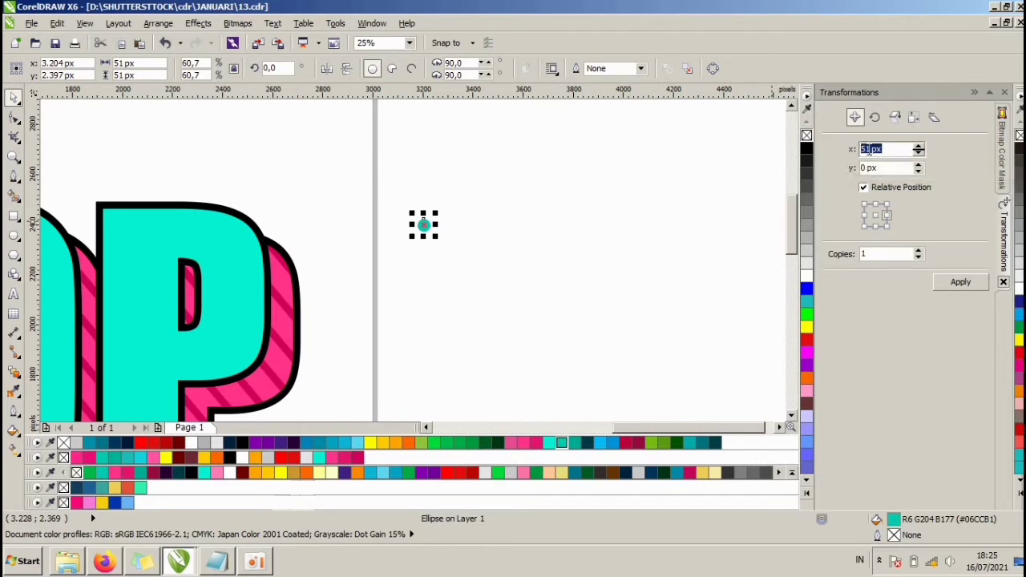
pyautogui.scroll(2, 424, 226)
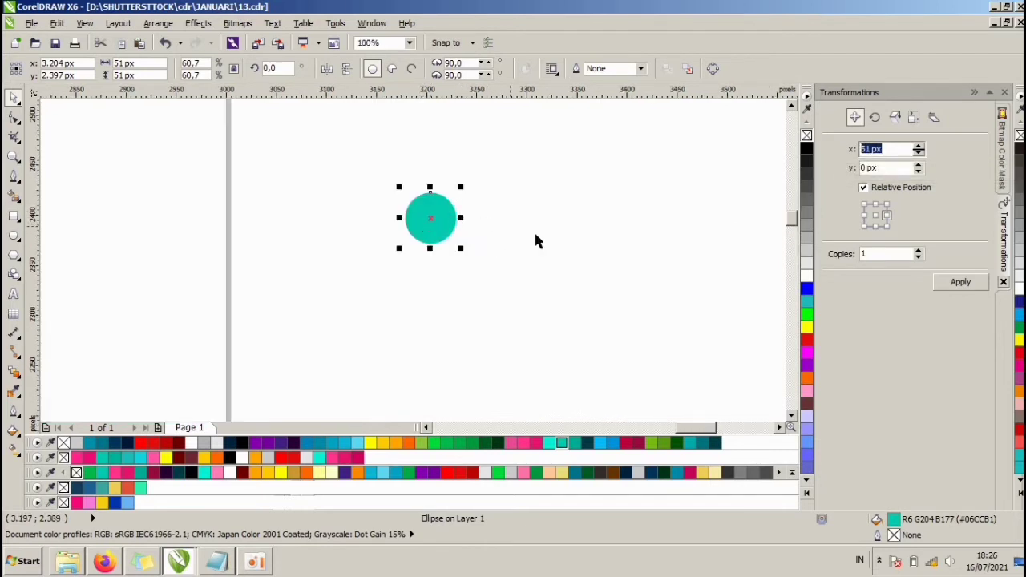
pyautogui.click(961, 282)
pyautogui.hotkey('ctrl', 'z')
pyautogui.write('76')
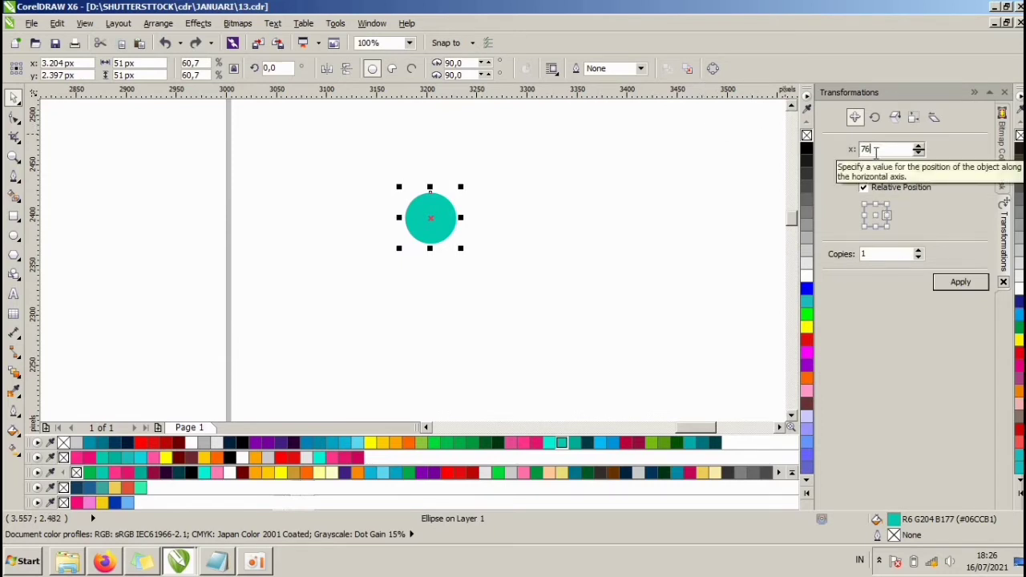
pyautogui.click(958, 280)
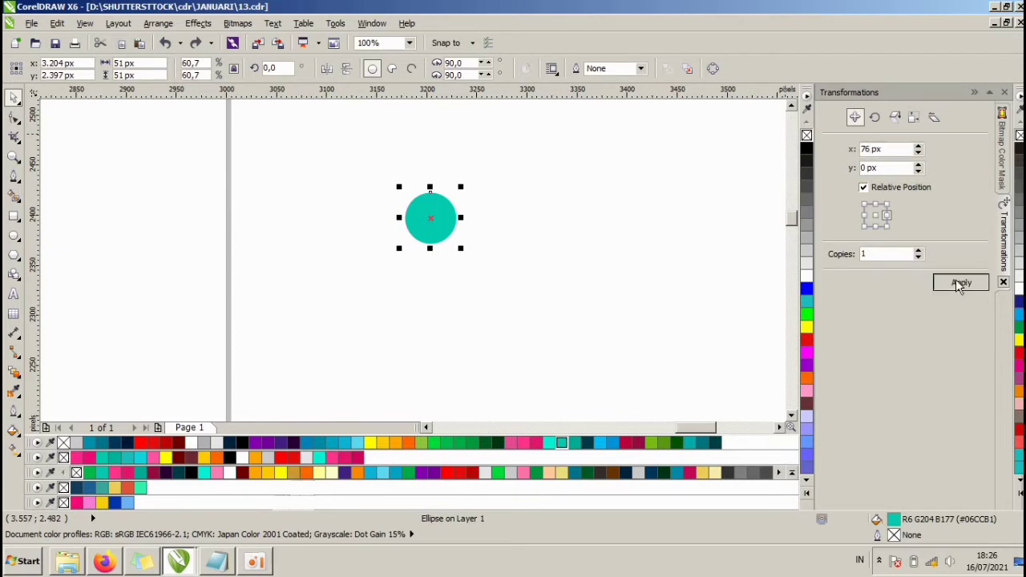
pyautogui.click(958, 284)
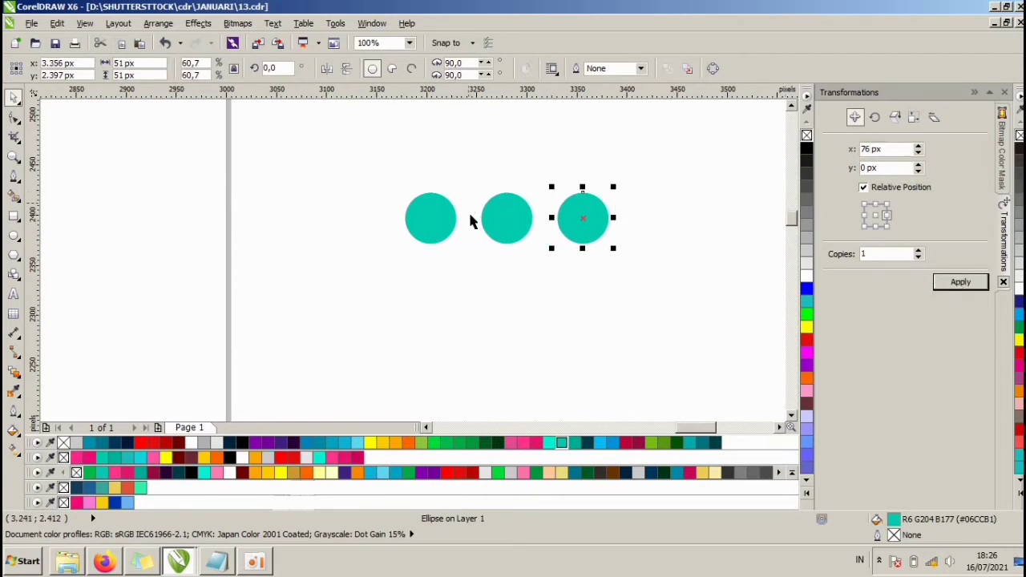
# Step: Continue the row from its last circle at 76 px spacing, first one copy at a time and from x 4116 px two at a time
pyautogui.moveTo(682, 313); pyautogui.dragTo(470, 181)
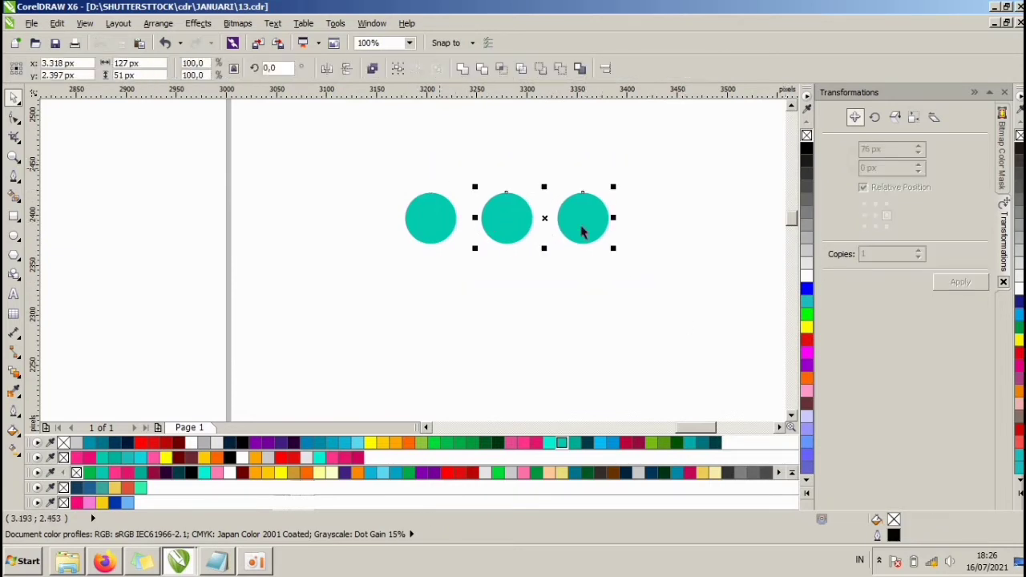
pyautogui.scroll(-1, 618, 243)
pyautogui.moveTo(641, 274); pyautogui.dragTo(575, 216)
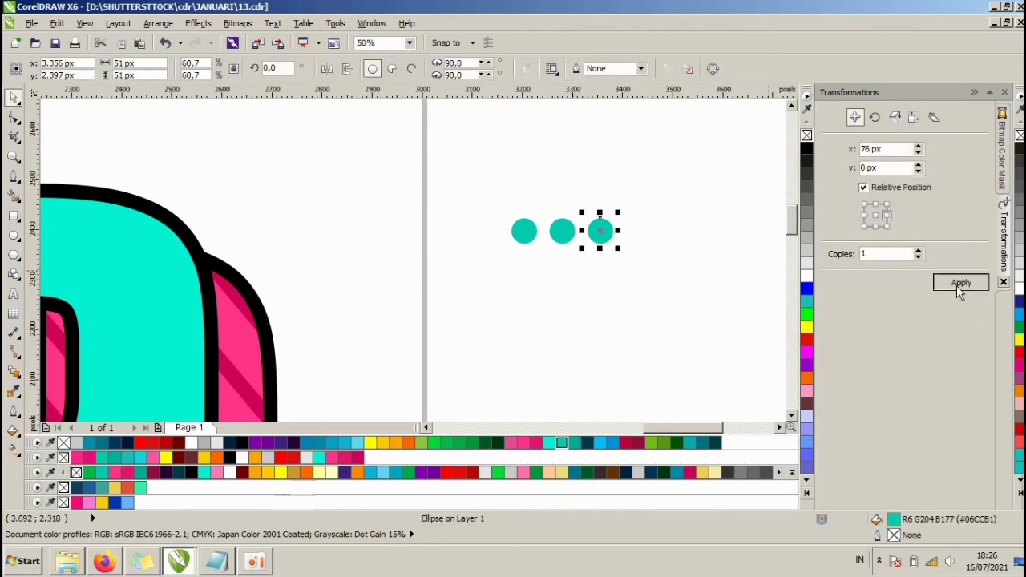
pyautogui.click(959, 282)
pyautogui.click(959, 282)
pyautogui.click(958, 282)
pyautogui.click(959, 282)
pyautogui.click(958, 282)
pyautogui.click(959, 282)
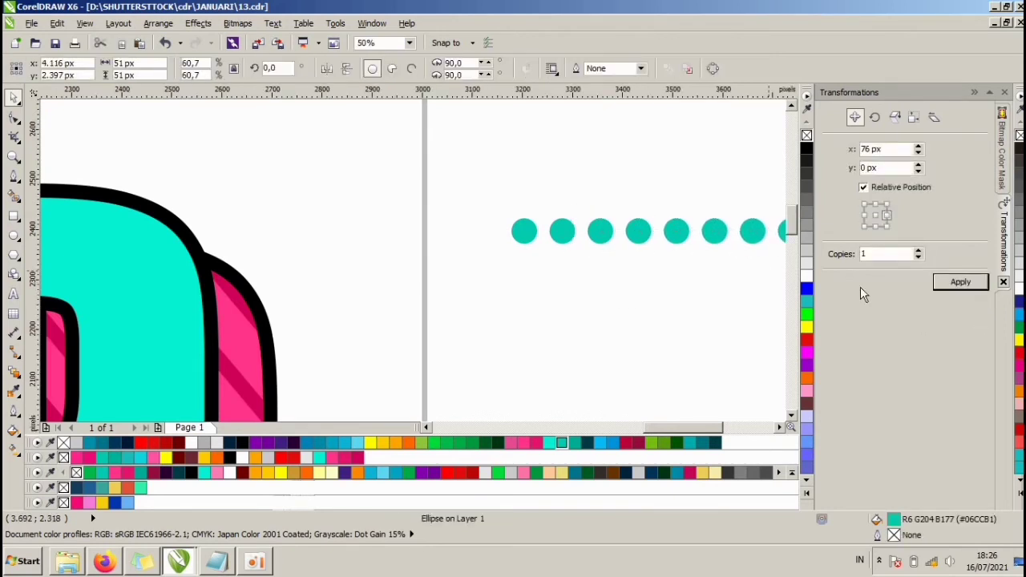
pyautogui.scroll(-2, 452, 300)
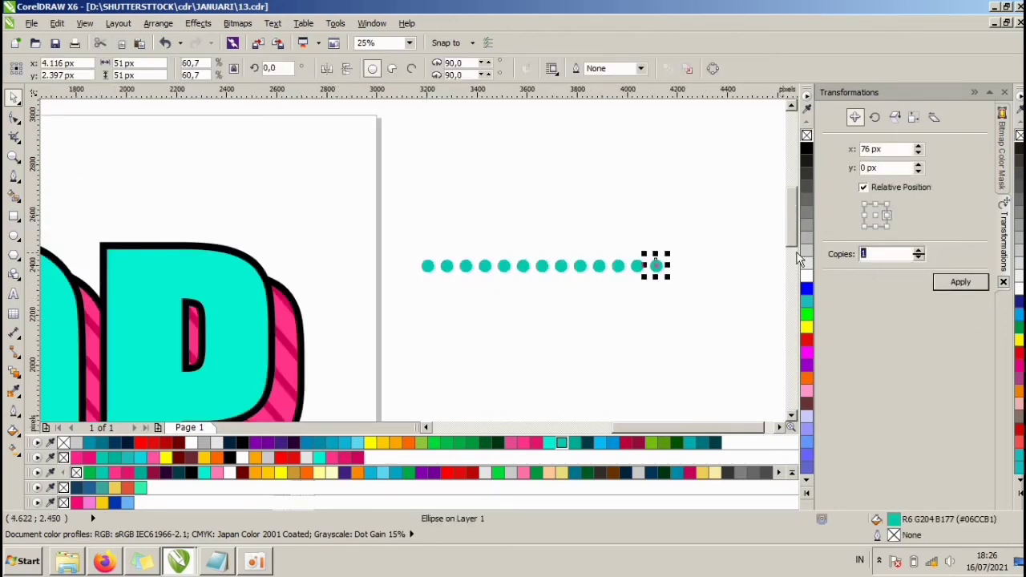
pyautogui.click(959, 282)
pyautogui.click(959, 282)
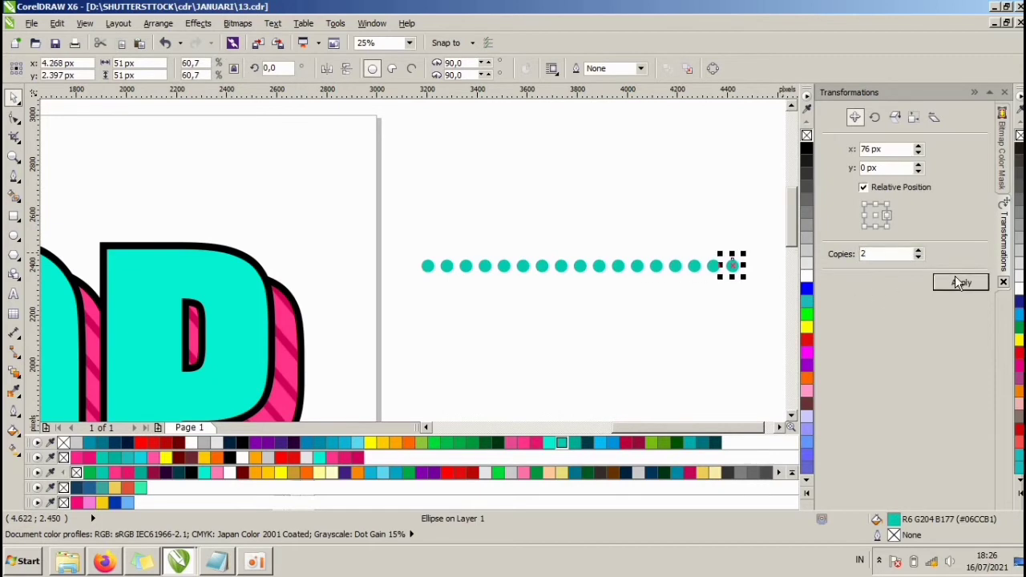
pyautogui.click(959, 282)
pyautogui.scroll(-2, 497, 313)
# Step: Lengthen the row of circles from its end, two copies at a time at 76 px spacing, until it has 29 circles
pyautogui.click(600, 329)
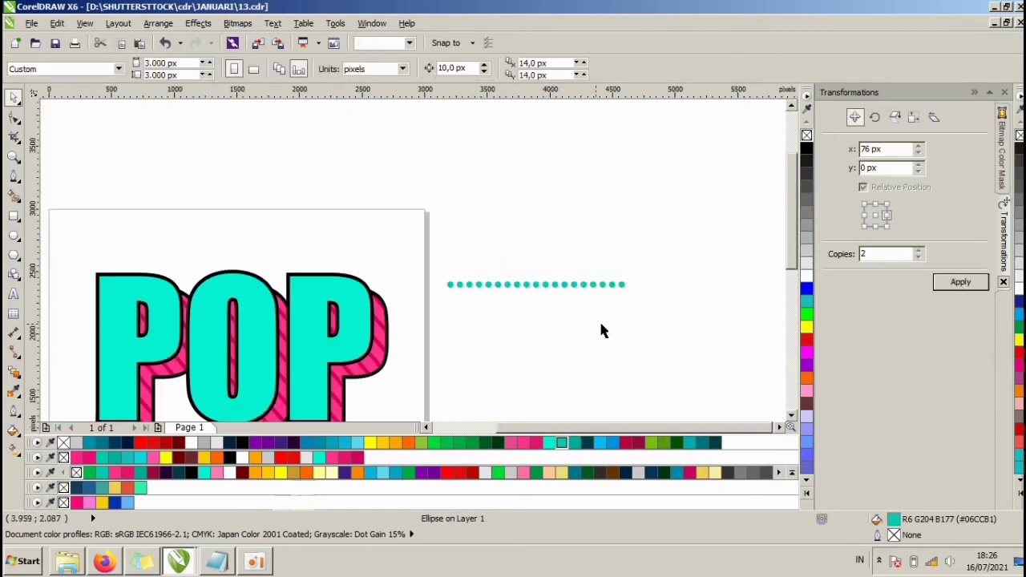
pyautogui.moveTo(692, 321); pyautogui.dragTo(401, 248)
pyautogui.scroll(2, 520, 315)
pyautogui.click(586, 297)
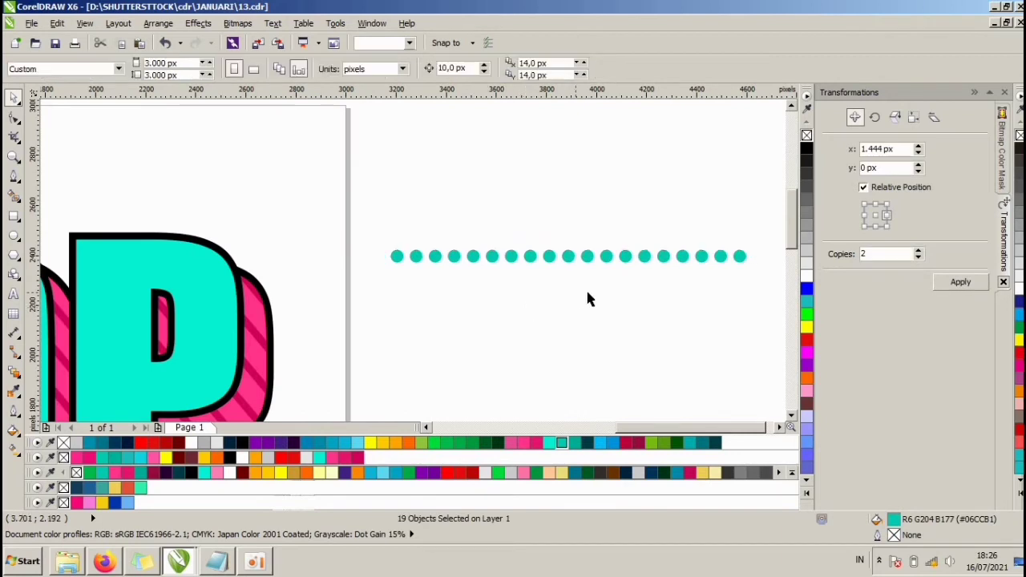
pyautogui.scroll(-2, 670, 290)
pyautogui.click(667, 273)
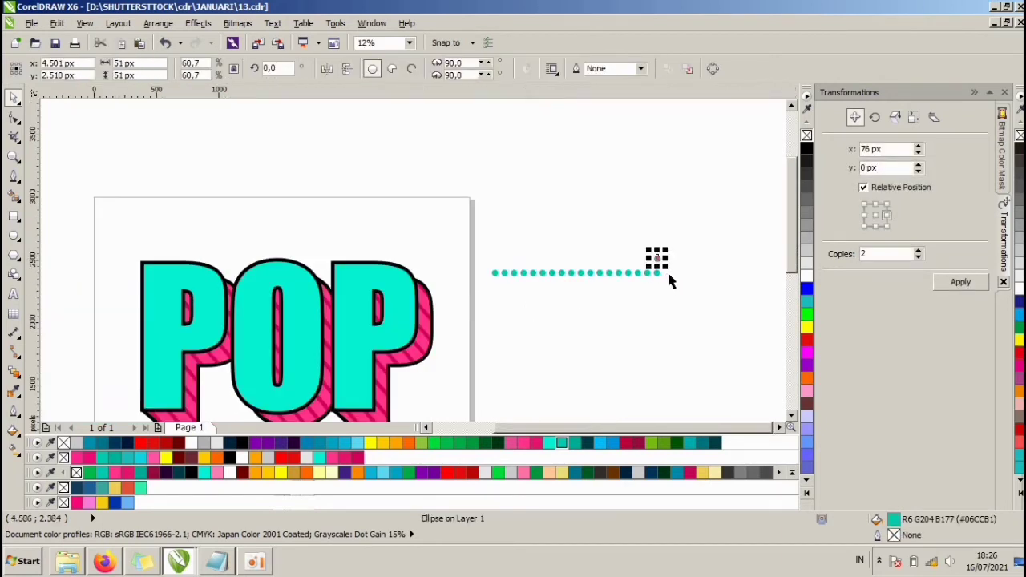
pyautogui.click(963, 284)
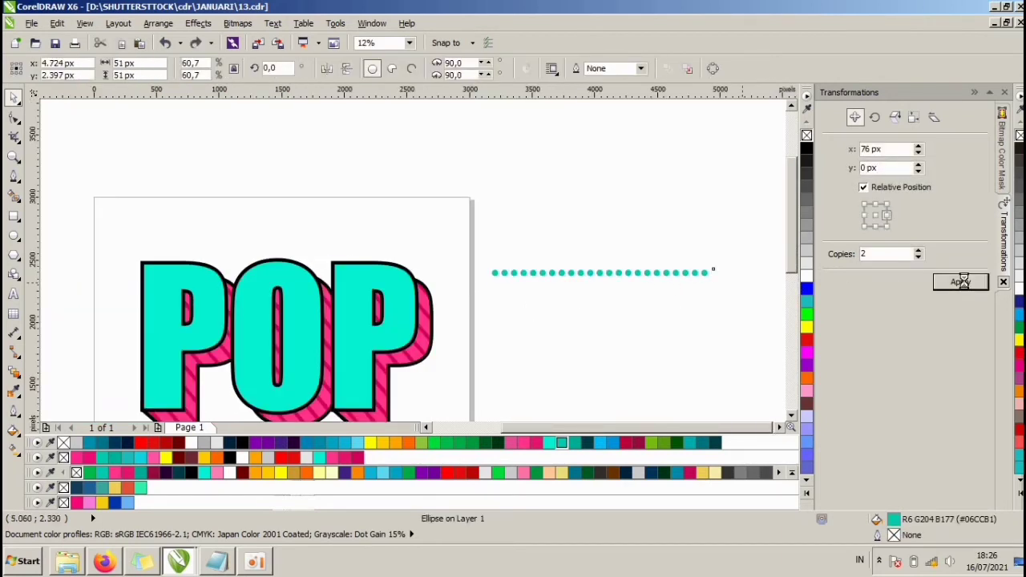
pyautogui.click(958, 282)
# Step: Copy the whole row of circles downward at a relative vertical offset of -71 px, two copies at a time, until there are 21 rows
pyautogui.moveTo(480, 248); pyautogui.dragTo(767, 308)
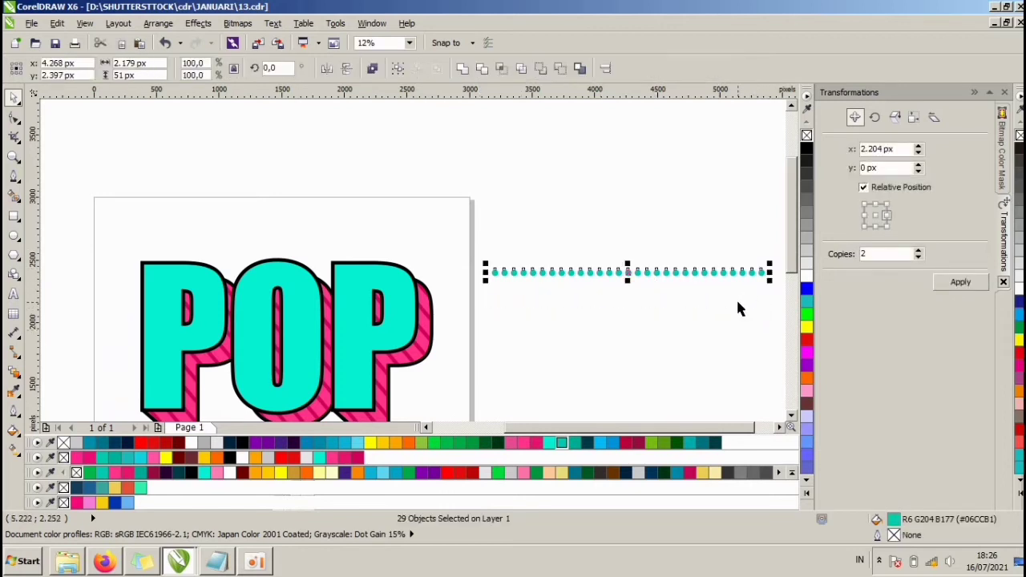
pyautogui.click(875, 227)
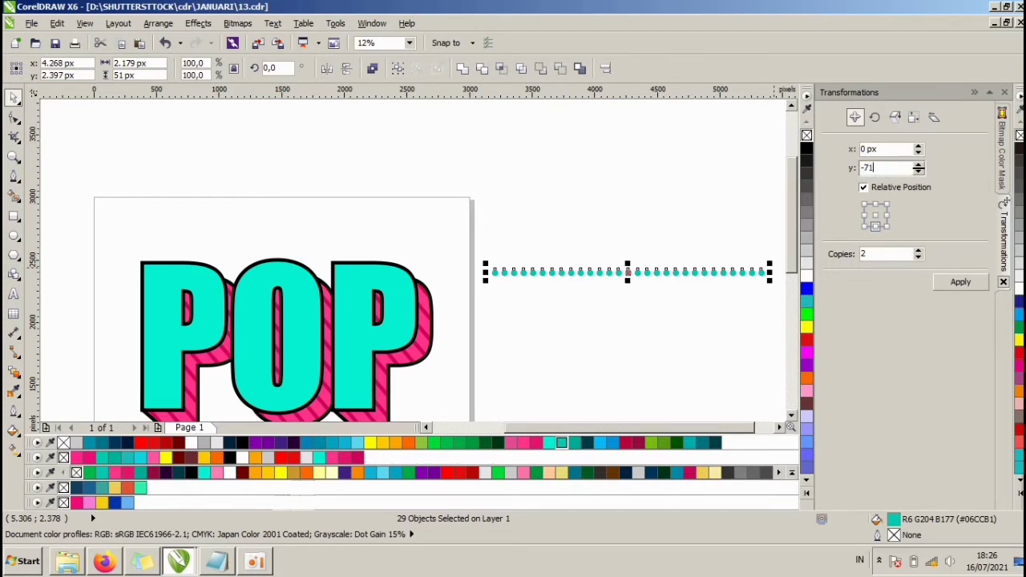
pyautogui.click(956, 284)
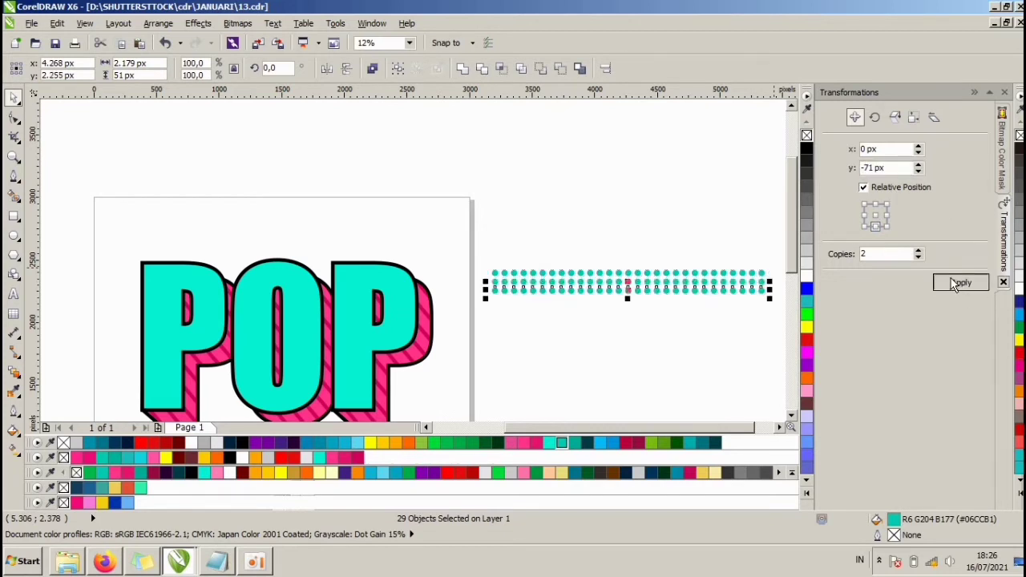
pyautogui.click(954, 284)
pyautogui.click(954, 283)
pyautogui.click(954, 283)
pyautogui.click(953, 283)
pyautogui.click(950, 281)
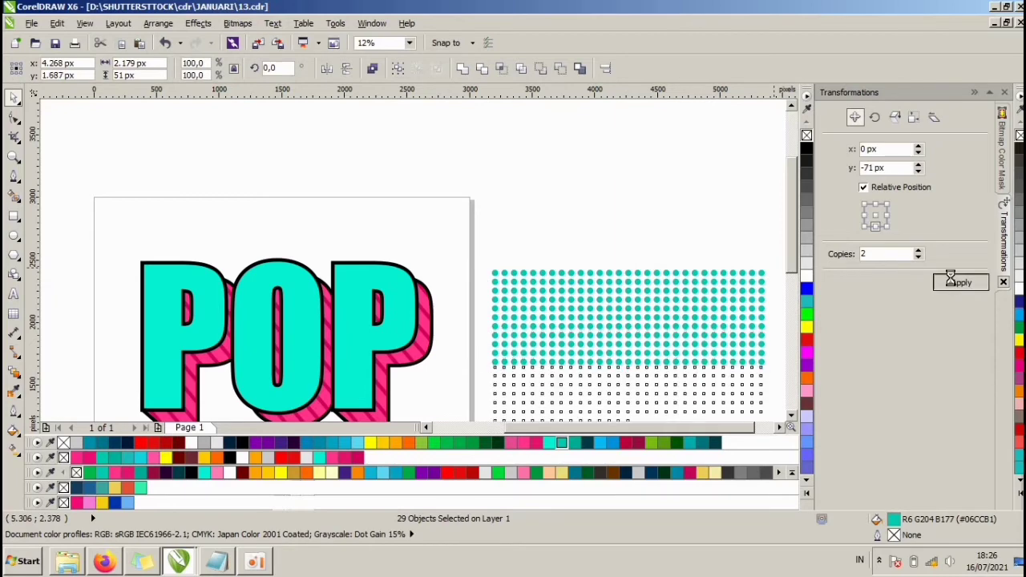
# Step: Group all the circles of the grid and rotate the group clockwise to an angle of about 347.2°
pyautogui.scroll(-2, 458, 241)
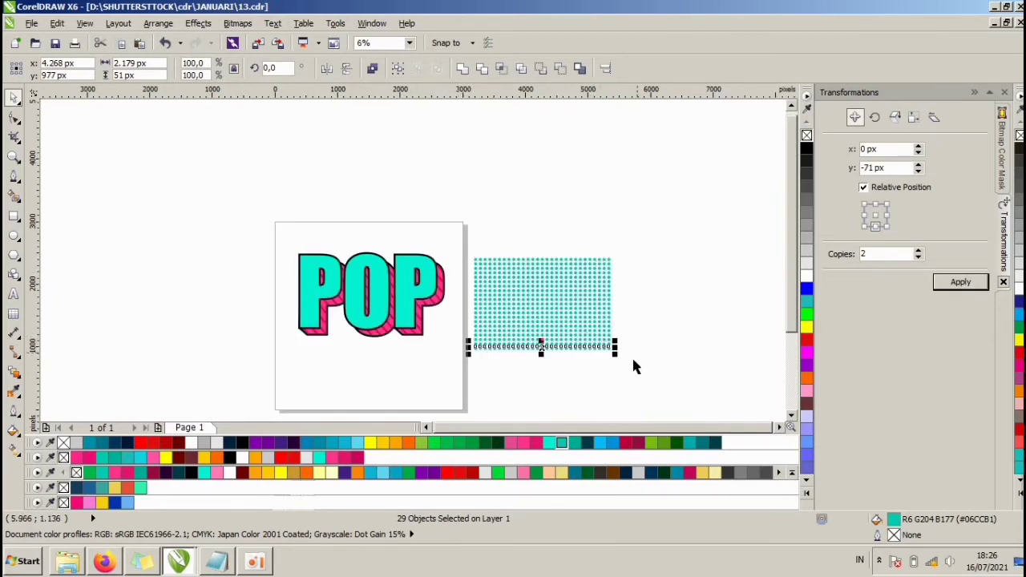
pyautogui.moveTo(632, 362); pyautogui.dragTo(471, 255)
pyautogui.scroll(2, 487, 295)
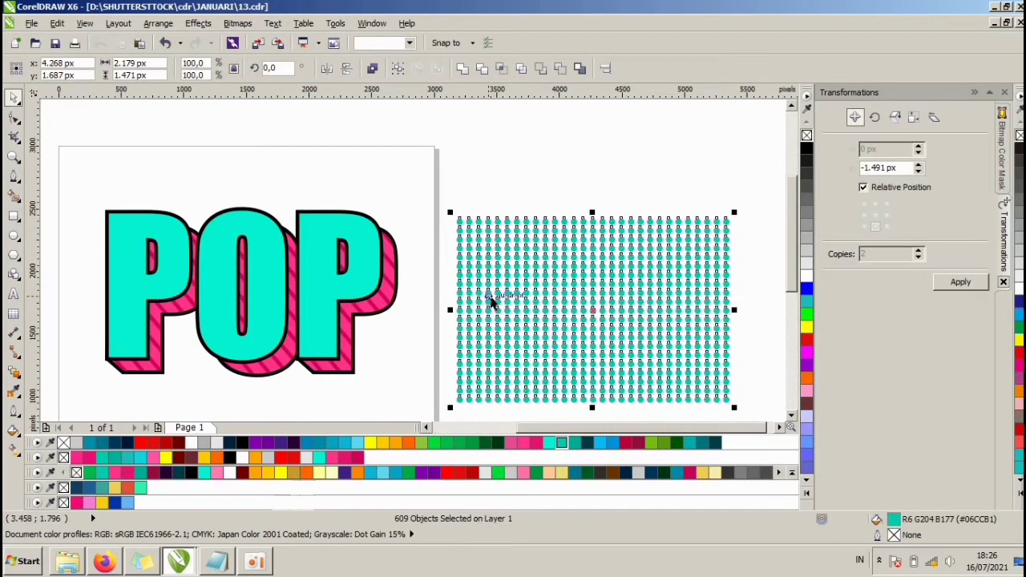
pyautogui.click(508, 186)
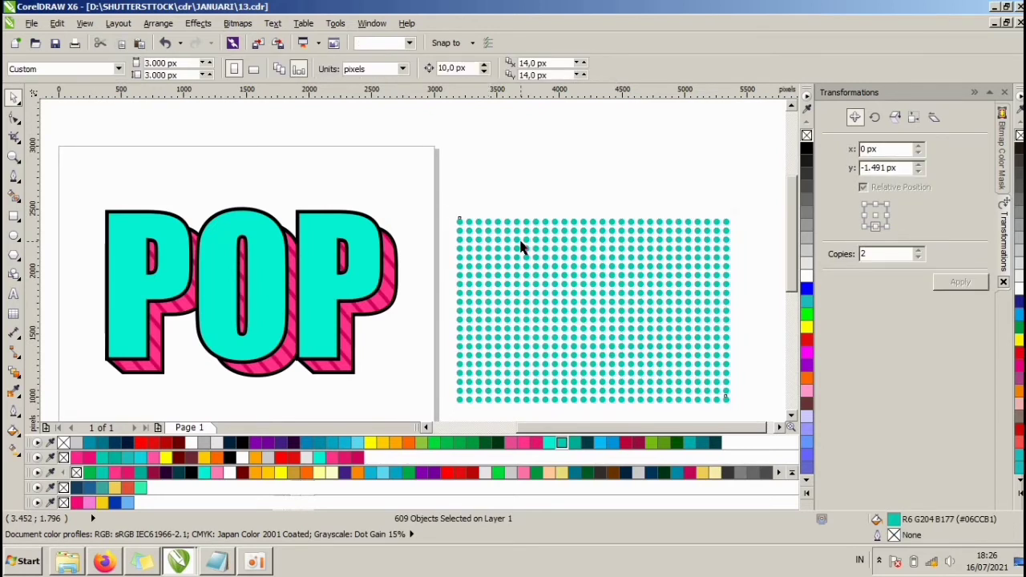
pyautogui.hotkey('ctrl', 'g')
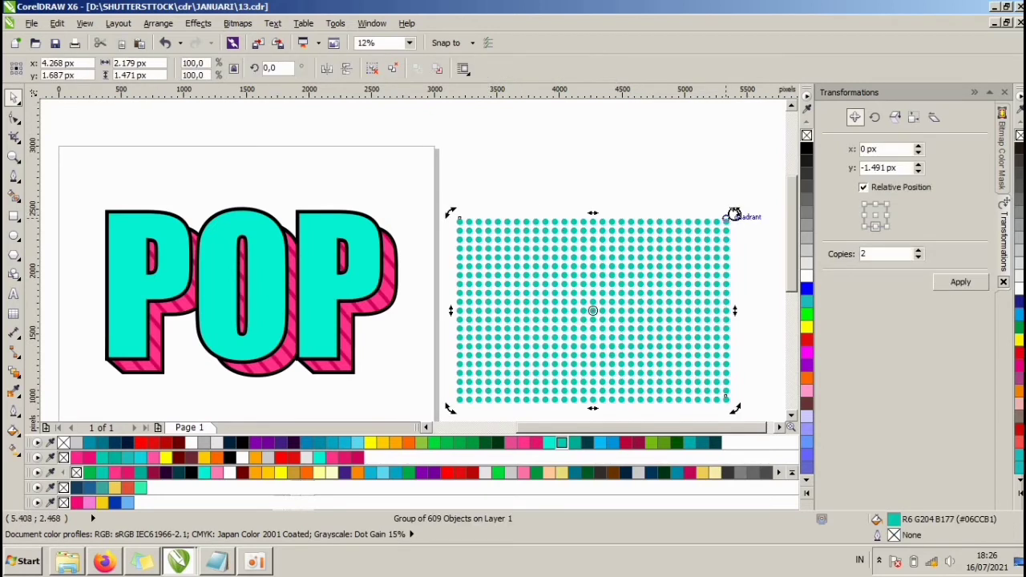
pyautogui.moveTo(734, 215); pyautogui.dragTo(746, 250)
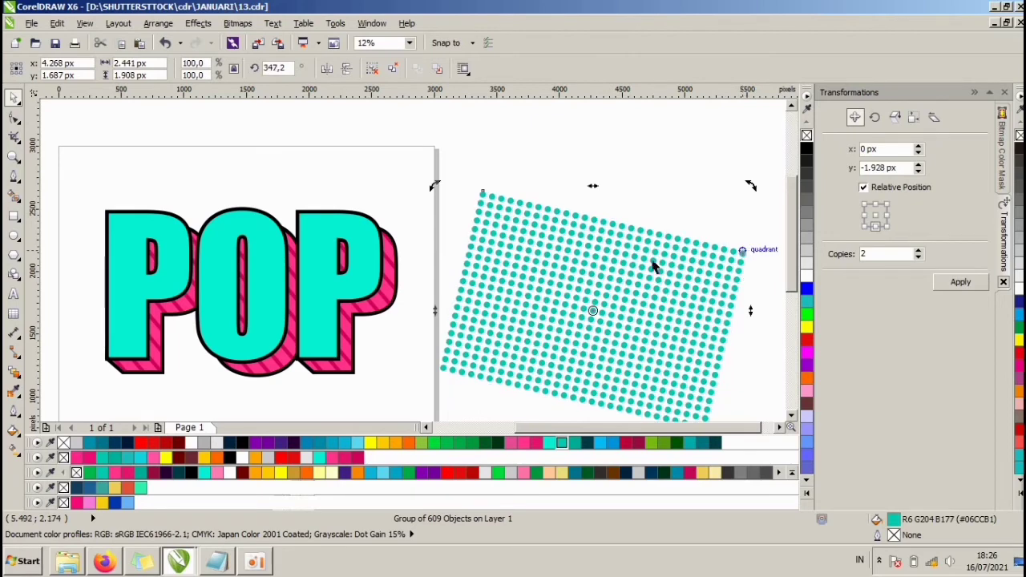
pyautogui.click(481, 276)
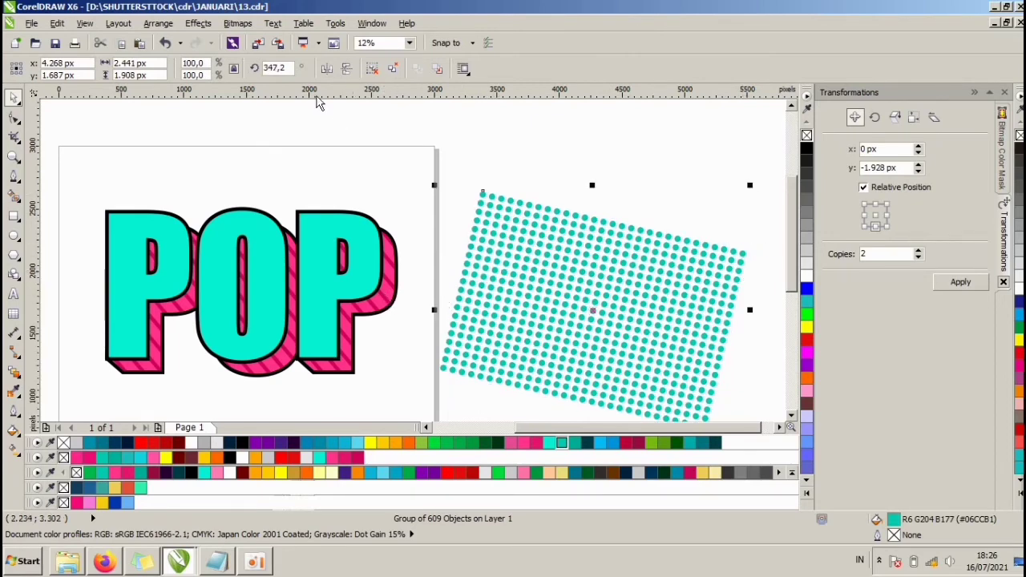
# Step: Place the rotated dot group inside the turquoise POP text as a PowerClip
pyautogui.click(198, 23)
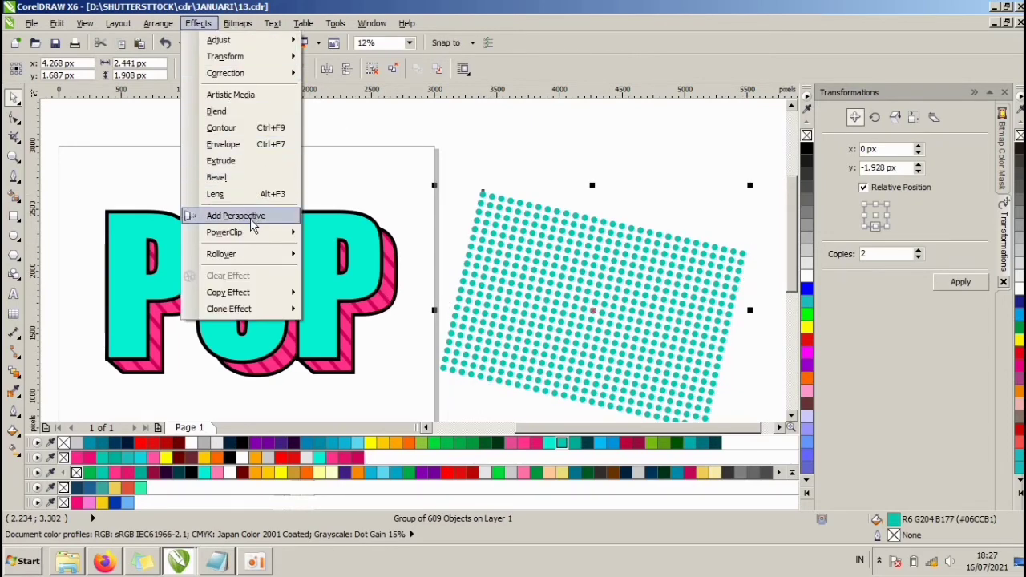
pyautogui.moveTo(251, 232)
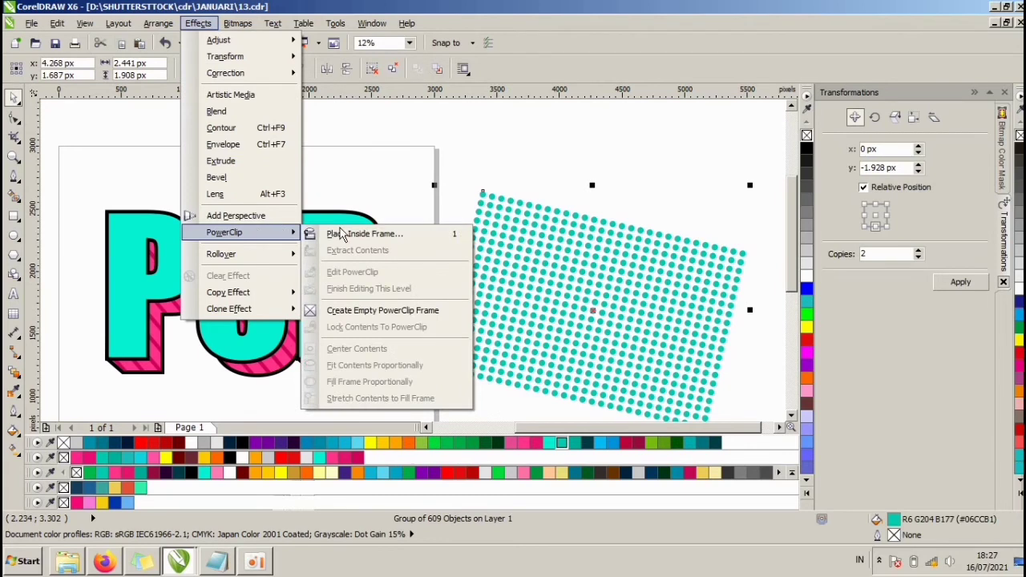
pyautogui.click(381, 234)
pyautogui.click(325, 294)
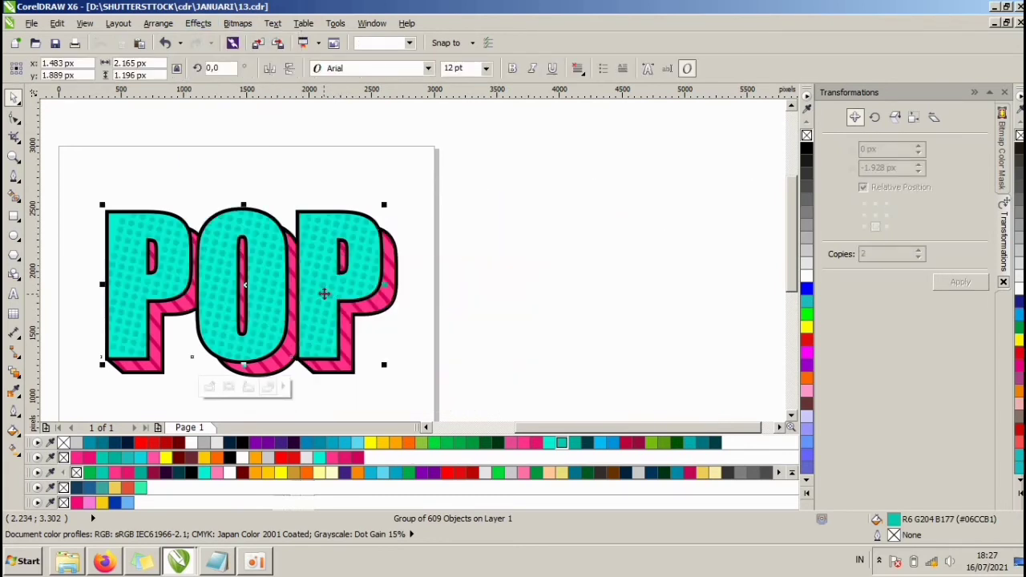
pyautogui.click(455, 231)
# Step: Examine how the dot pattern fills the front face of the POP letters
pyautogui.scroll(-2, 457, 230)
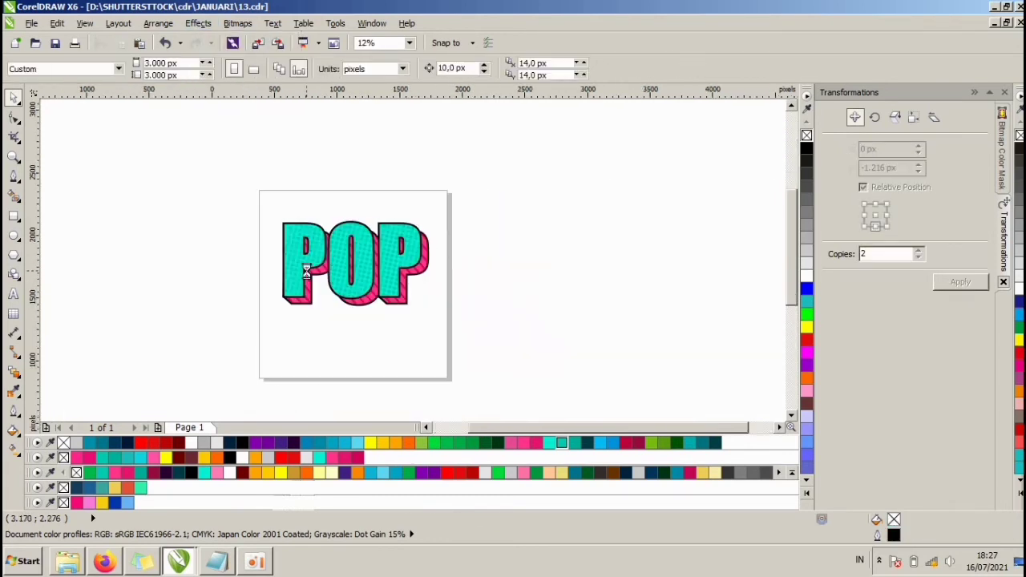
pyautogui.scroll(2, 306, 271)
pyautogui.click(390, 238)
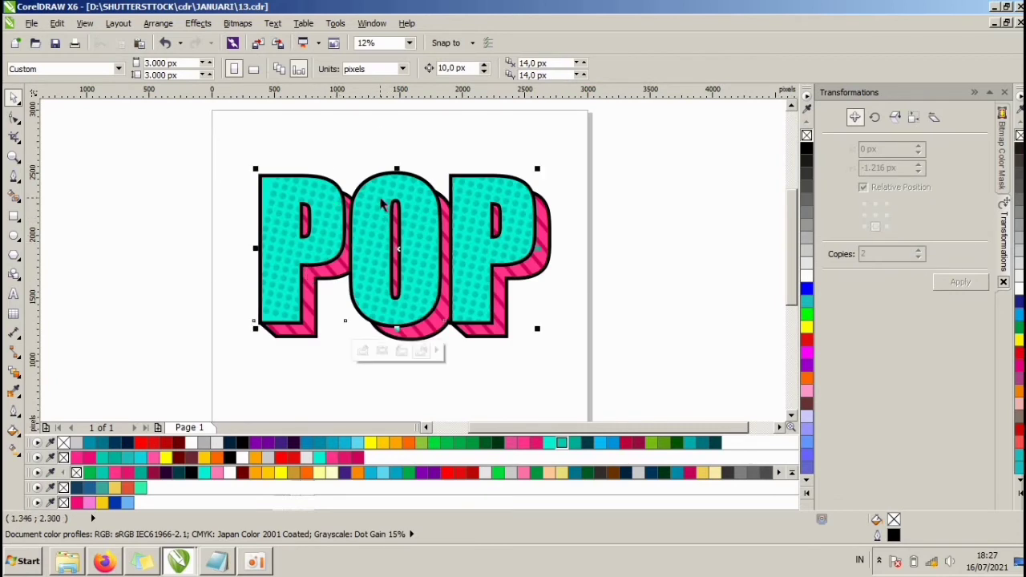
pyautogui.click(419, 141)
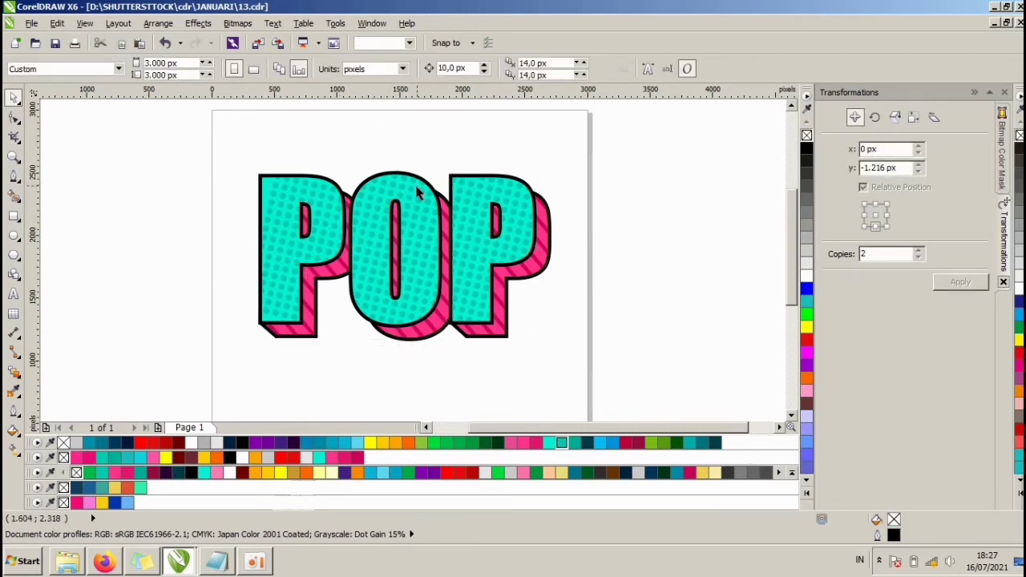
pyautogui.click(383, 217)
pyautogui.click(338, 158)
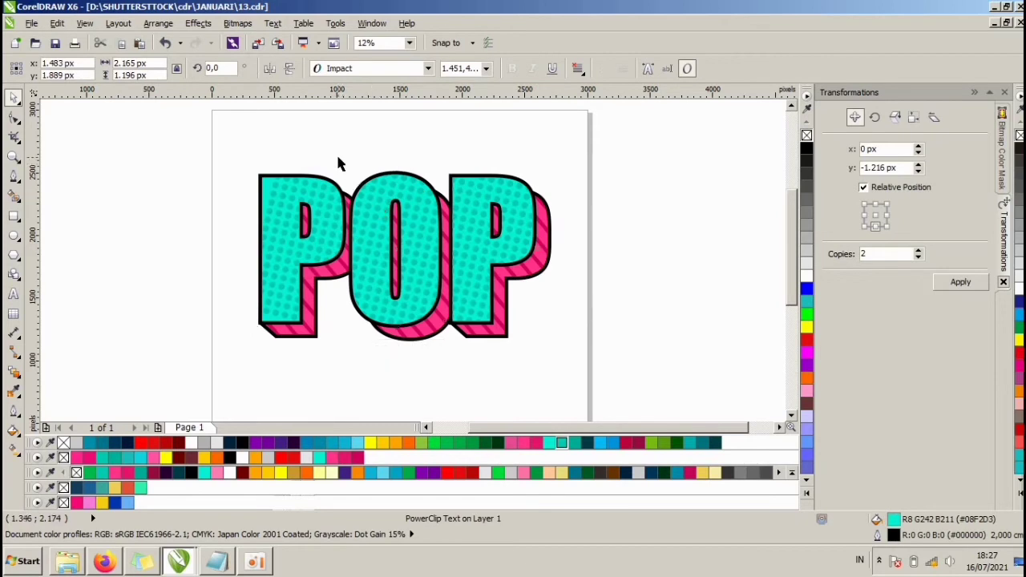
pyautogui.click(377, 197)
pyautogui.click(314, 164)
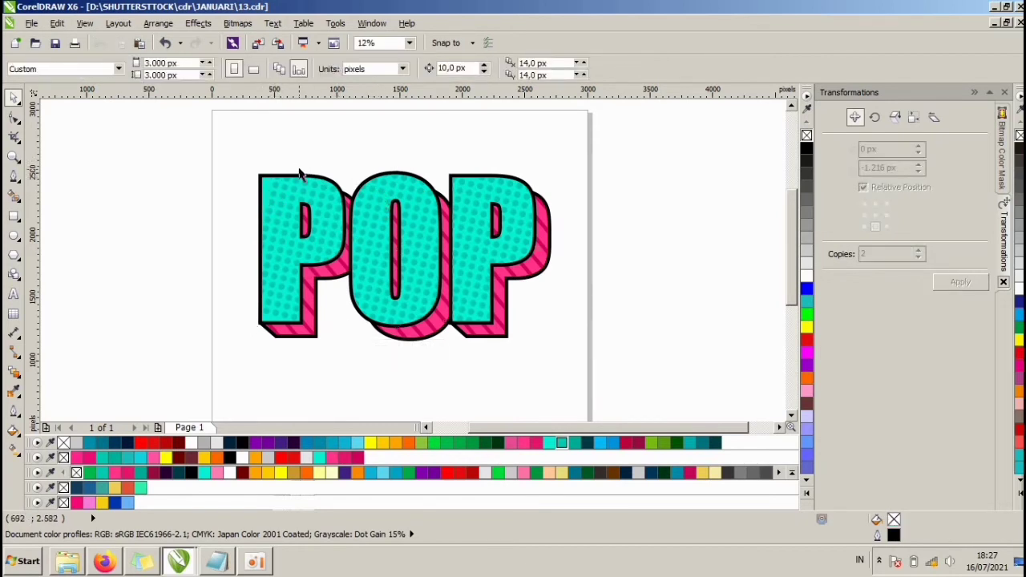
# Step: Edit the text's PowerClip contents, enlarge the dot group outward from its upper-left corner to about 109.3%, and finish editing
pyautogui.scroll(2, 322, 172)
pyautogui.click(318, 205)
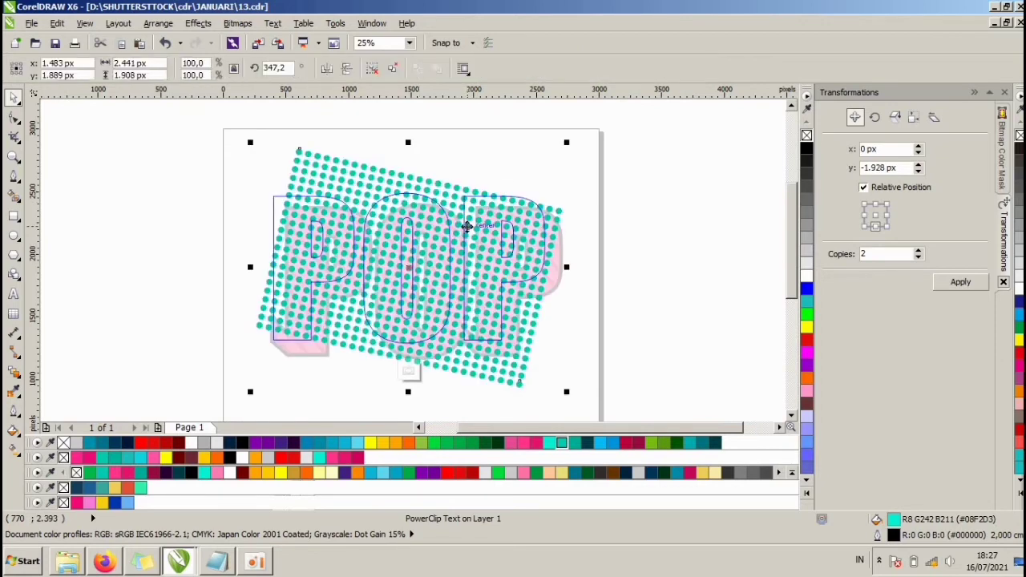
pyautogui.moveTo(250, 143); pyautogui.dragTo(218, 119)
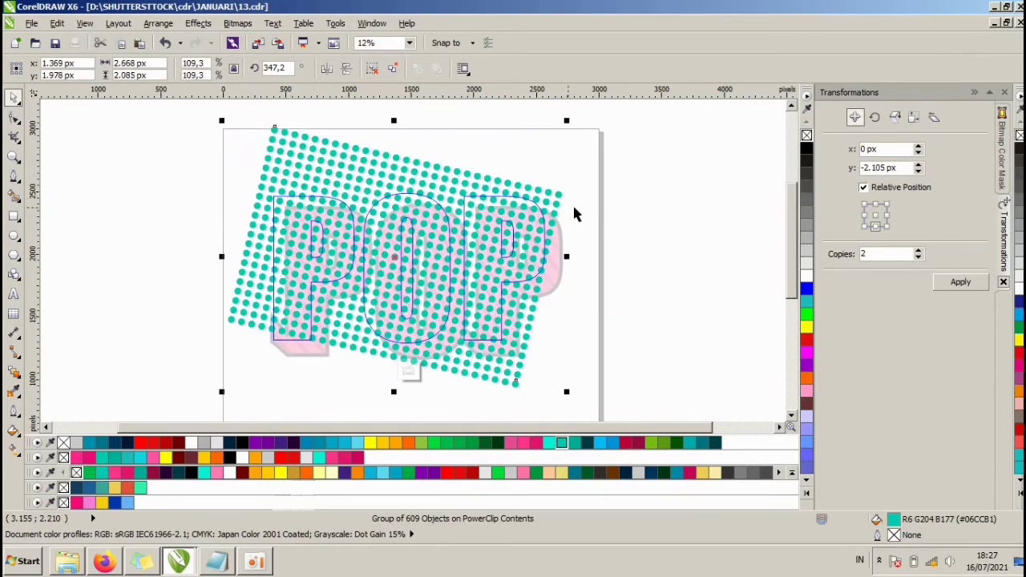
pyautogui.keyDown('ctrl'); pyautogui.click(621, 208); pyautogui.keyUp('ctrl')
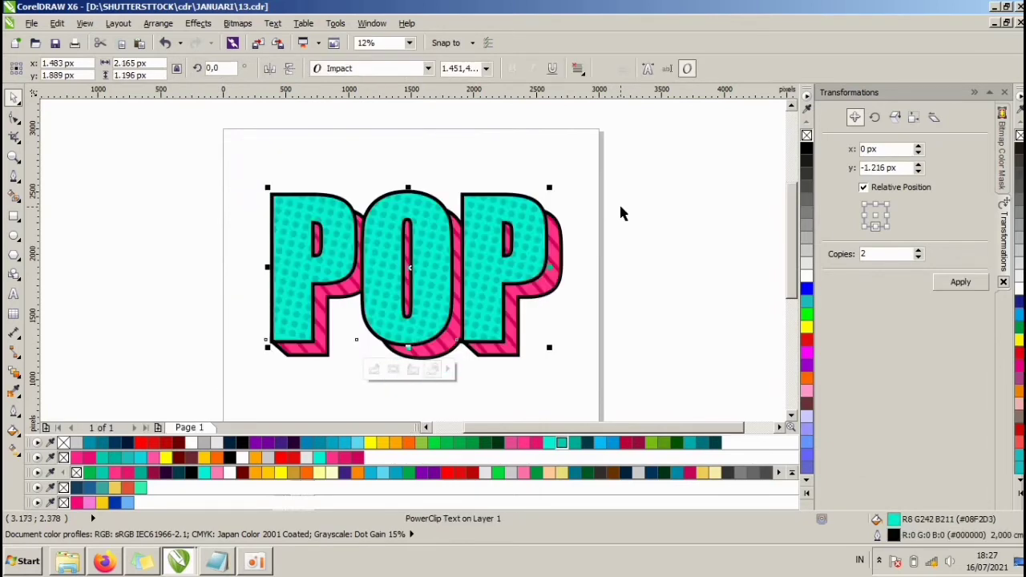
pyautogui.click(620, 207)
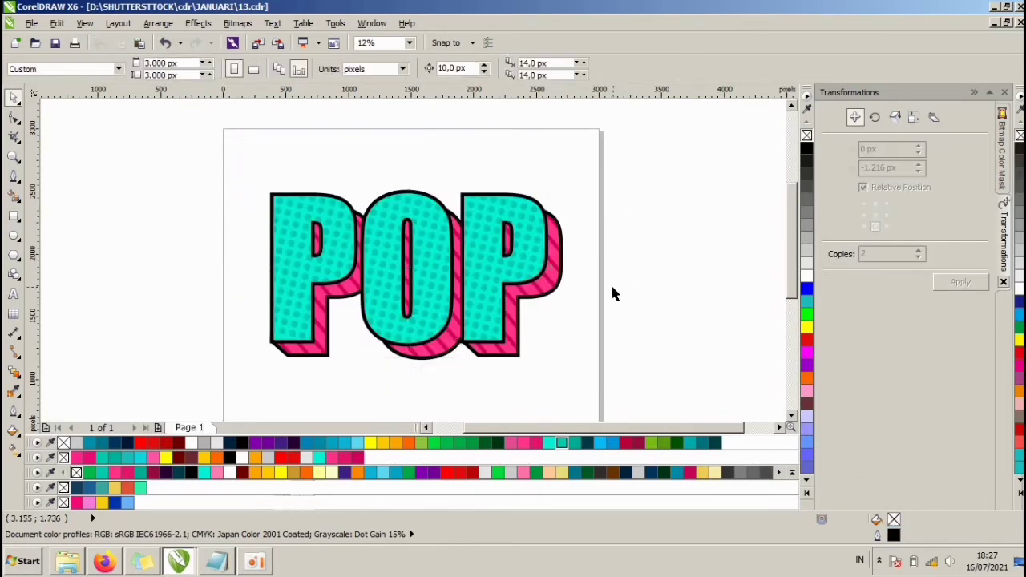
# Step: Duplicate the dotted POP text, offsetting the copy about 66 px to the left and 60 px upward
pyautogui.scroll(-1, 610, 283)
pyautogui.scroll(1, 553, 300)
pyautogui.click(553, 301)
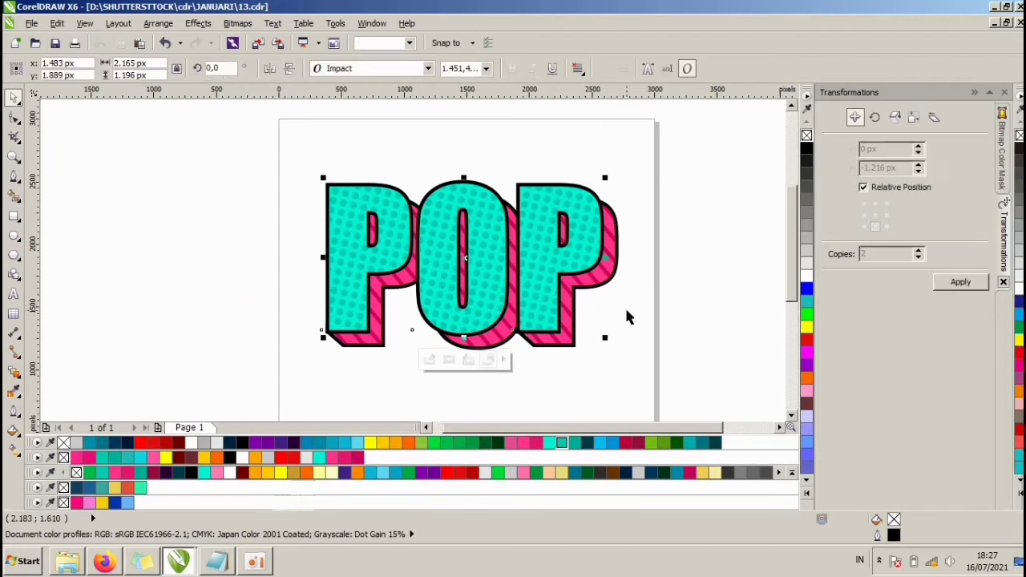
pyautogui.click(628, 317)
pyautogui.click(583, 326)
pyautogui.scroll(1, 553, 325)
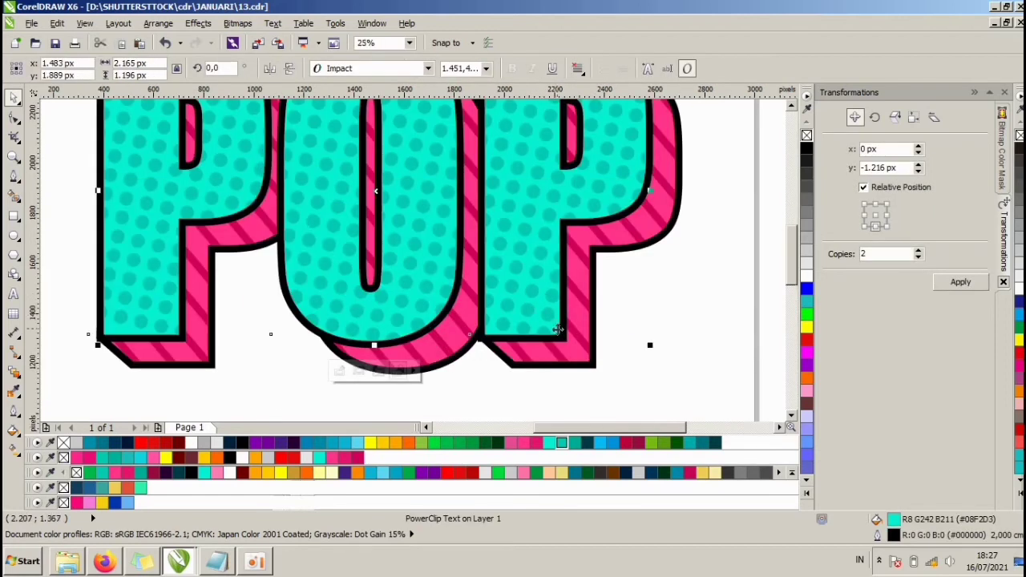
pyautogui.moveTo(558, 330); pyautogui.dragTo(541, 316)
pyautogui.rightClick(541, 315)
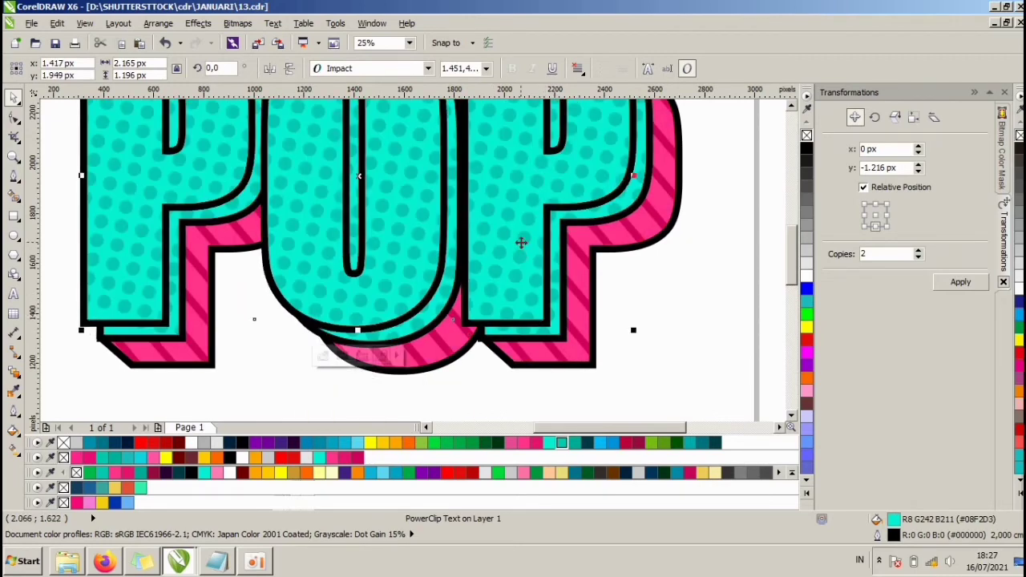
# Step: Strip the PowerClip dots from the copied POP text by setting its frame type to None, and remove its fill
pyautogui.rightClick(521, 243)
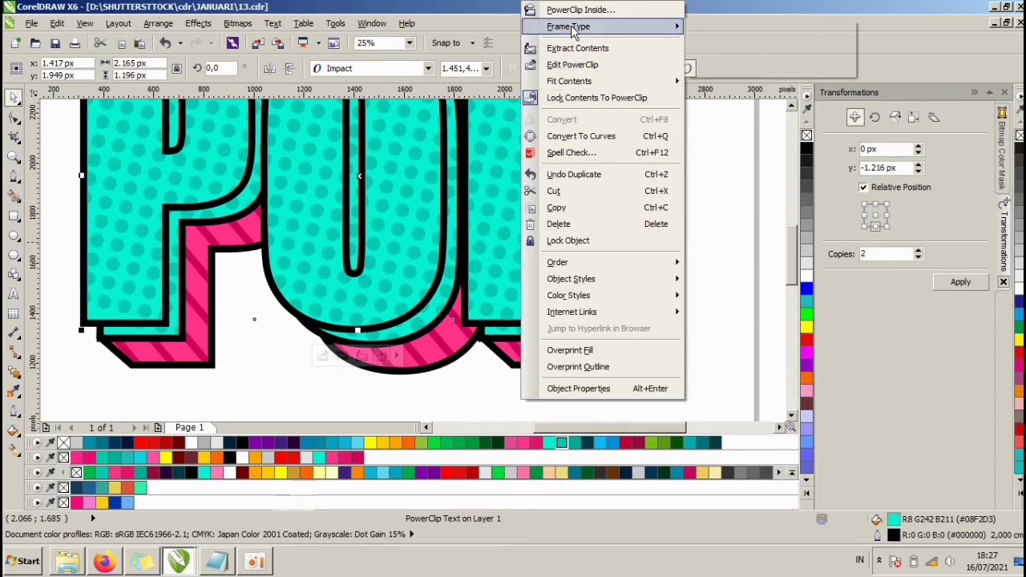
pyautogui.moveTo(571, 31)
pyautogui.click(740, 67)
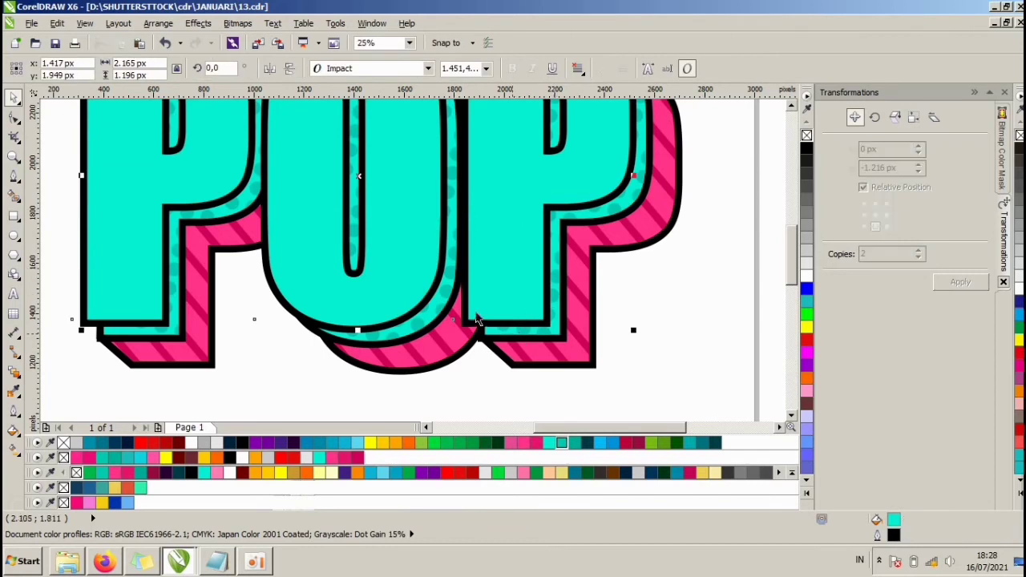
pyautogui.click(476, 320)
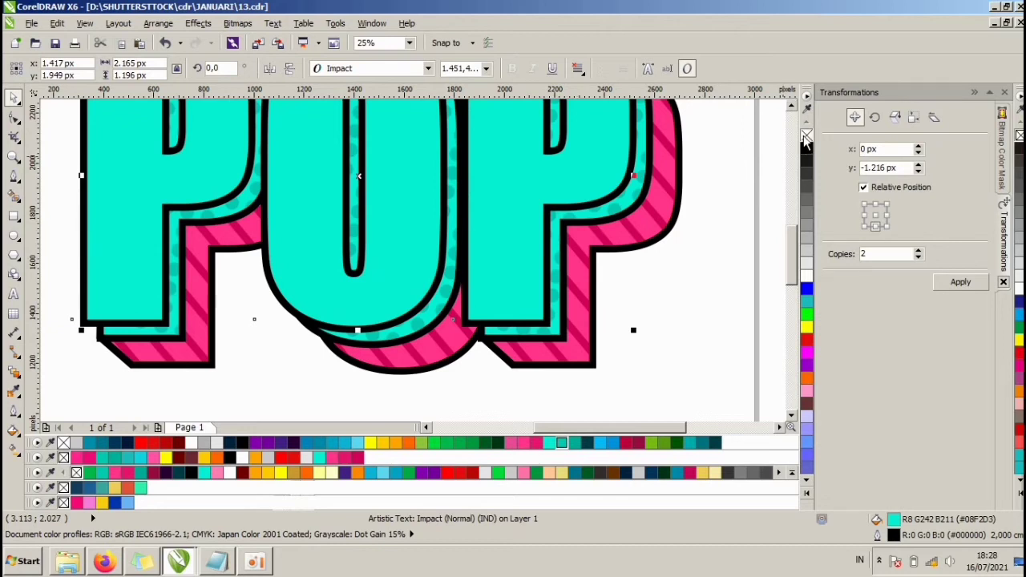
pyautogui.click(807, 137)
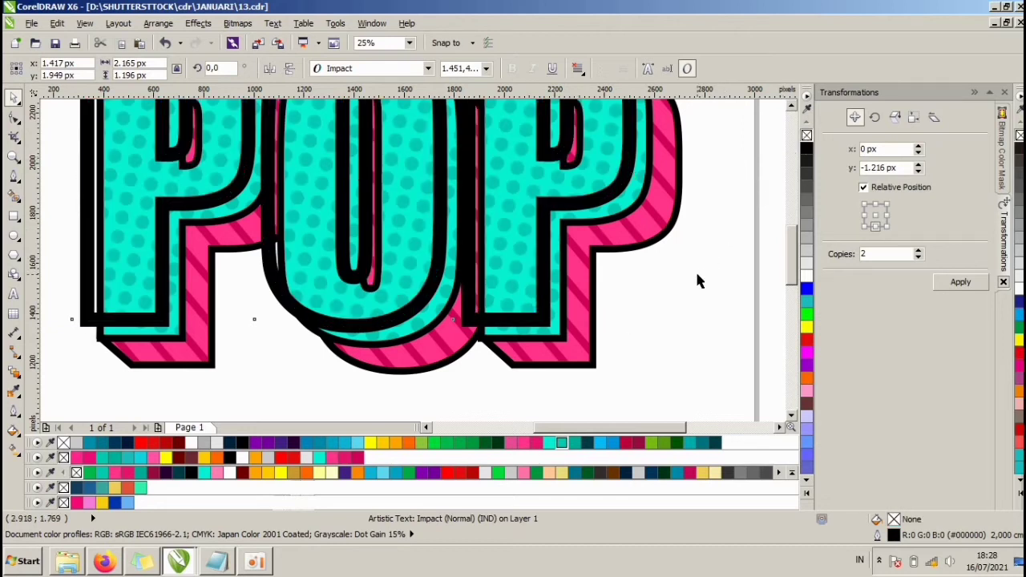
# Step: Set the unfilled POP copy's black outline width to 0.5 cm
pyautogui.click(582, 197)
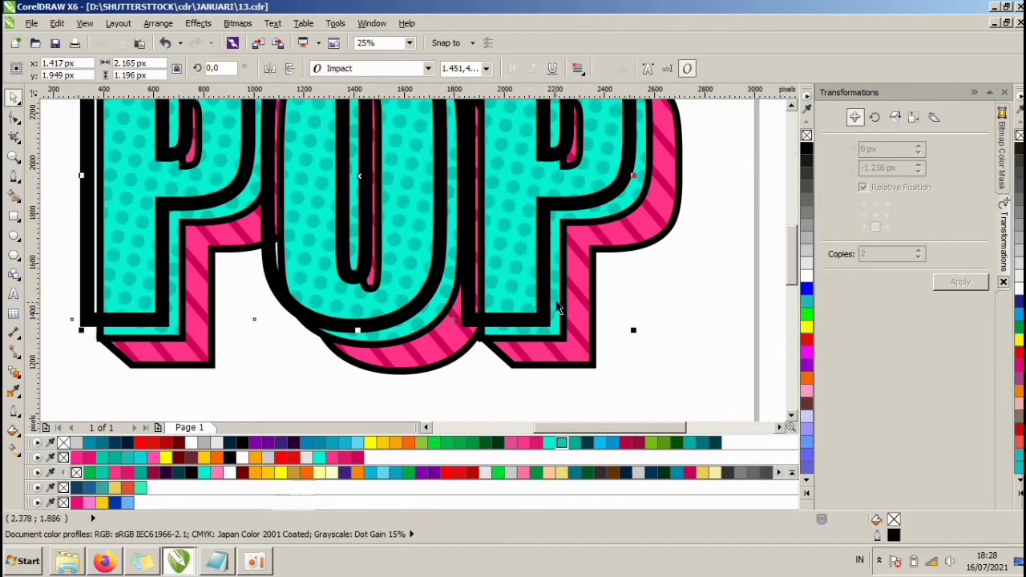
pyautogui.click(468, 300)
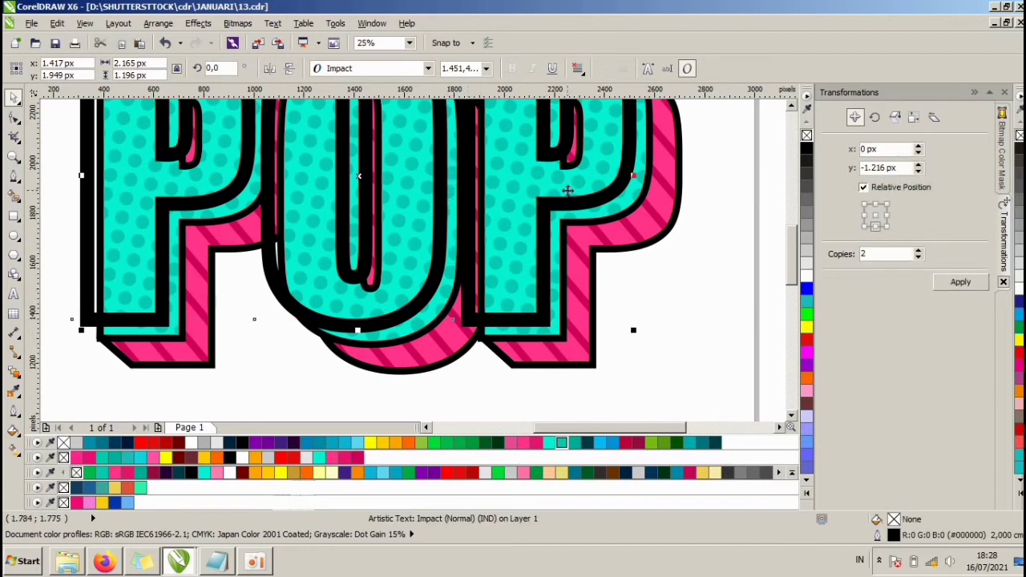
pyautogui.doubleClick(897, 542)
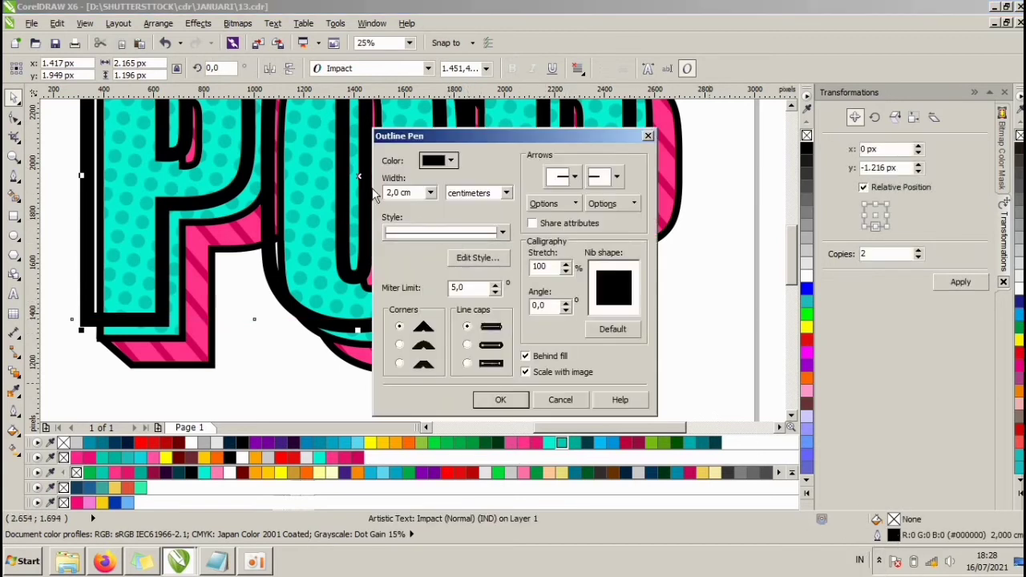
pyautogui.click(430, 192)
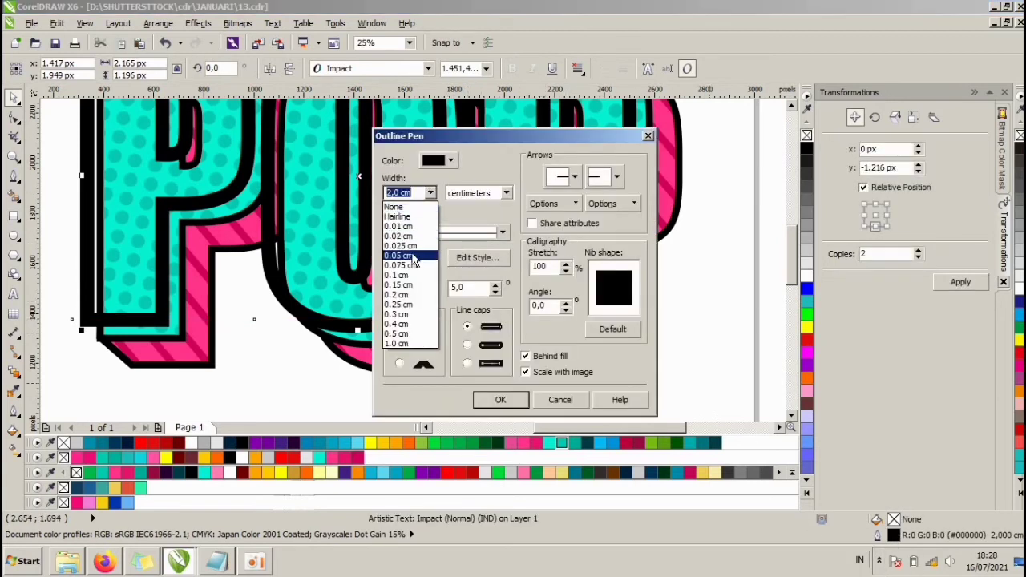
pyautogui.click(401, 333)
pyautogui.click(500, 400)
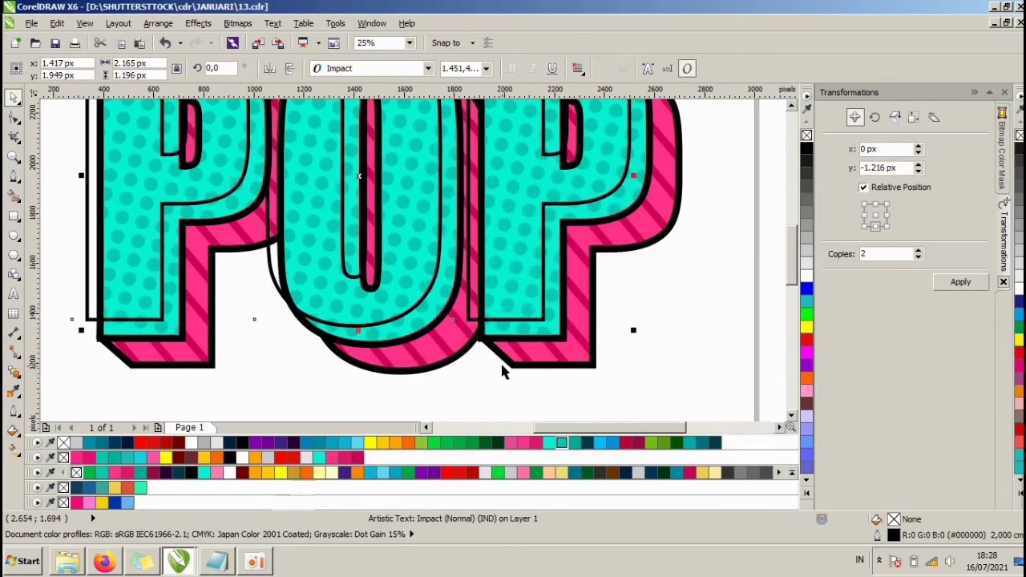
pyautogui.scroll(-2, 537, 278)
pyautogui.click(619, 303)
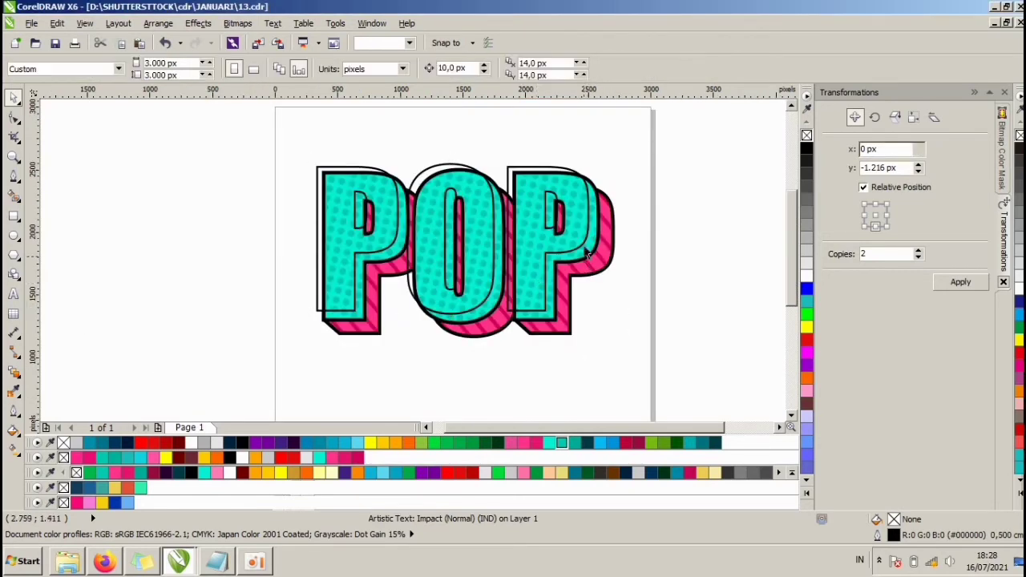
# Step: Move the thin black POP outline about 18 px right and 8 px down, and duplicate it about 31 px right and 29 px down
pyautogui.scroll(2, 582, 245)
pyautogui.click(582, 248)
pyautogui.scroll(2, 590, 252)
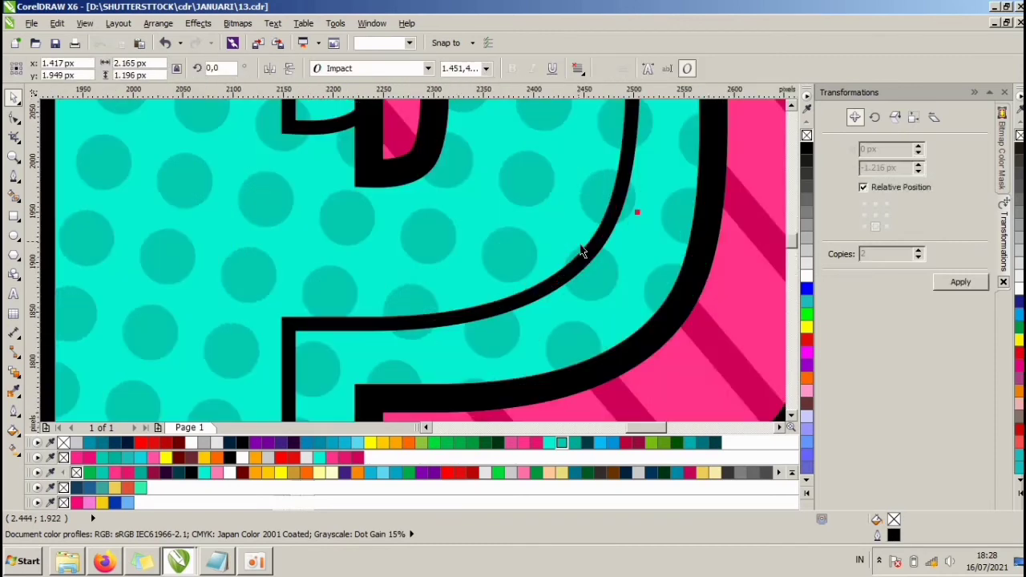
pyautogui.moveTo(593, 253); pyautogui.dragTo(596, 252)
pyautogui.scroll(-1, 596, 251)
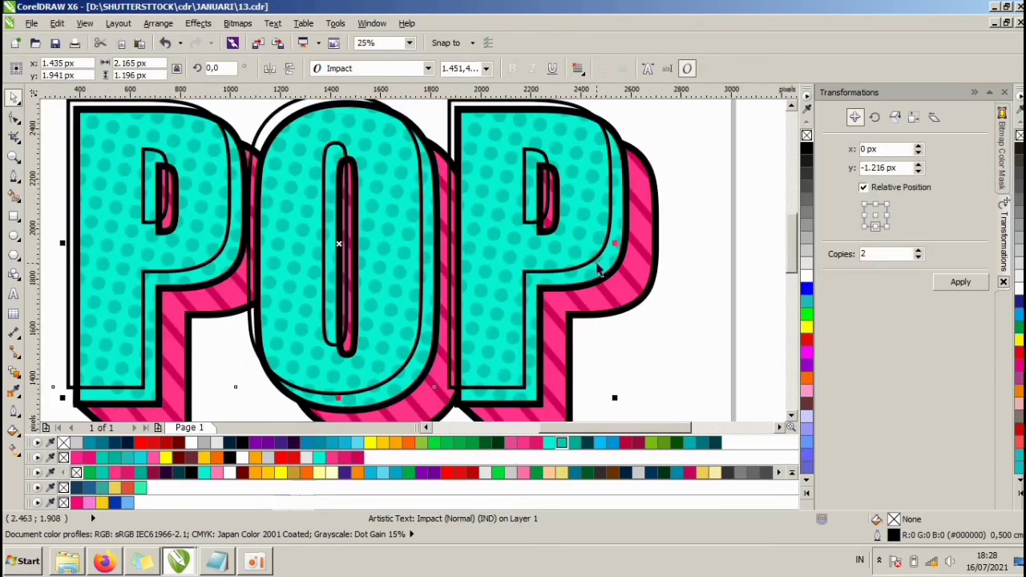
pyautogui.scroll(1, 591, 254)
pyautogui.moveTo(598, 262); pyautogui.dragTo(607, 268)
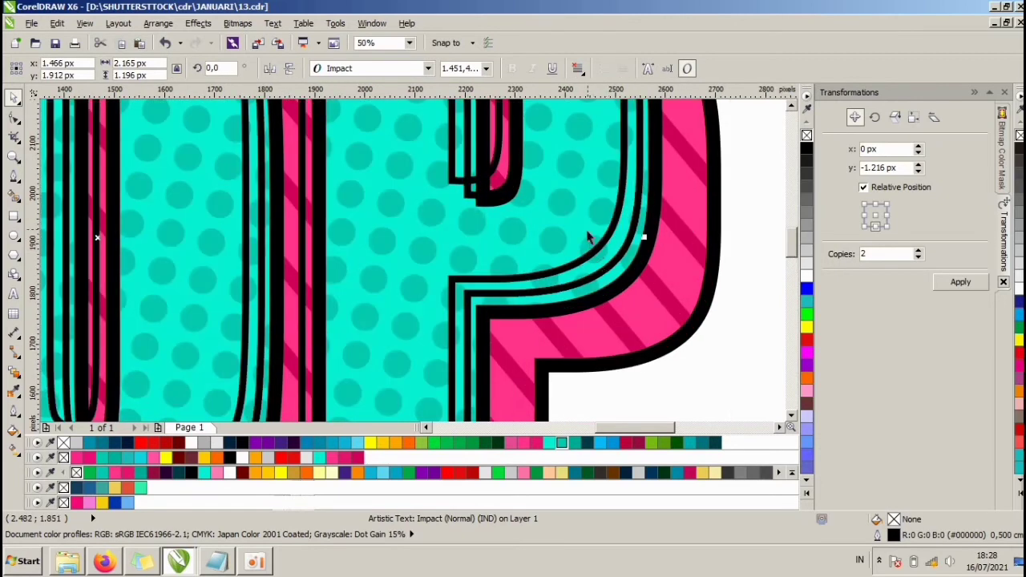
# Step: Try teal #06CCB1 and dark teal #003A45 as outline colours on the unfilled POP outline duplicate
pyautogui.click(562, 442)
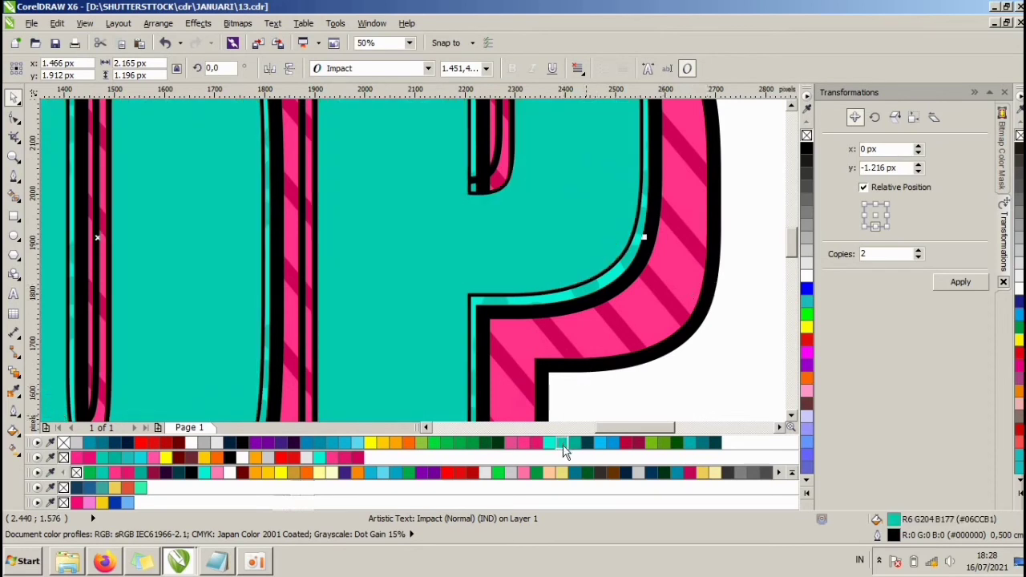
pyautogui.rightClick(563, 440)
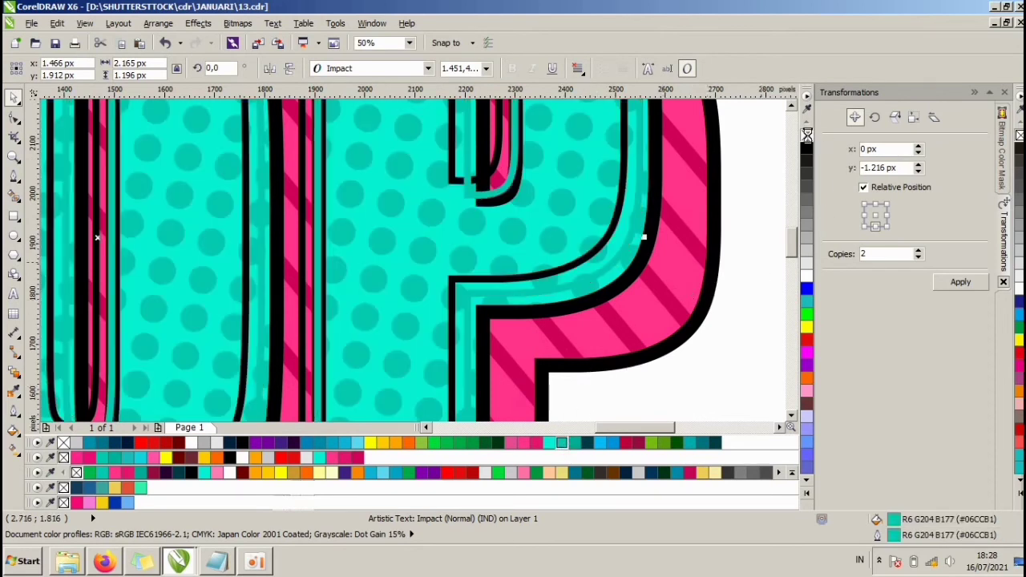
pyautogui.rightClick(807, 136)
pyautogui.scroll(-1, 586, 232)
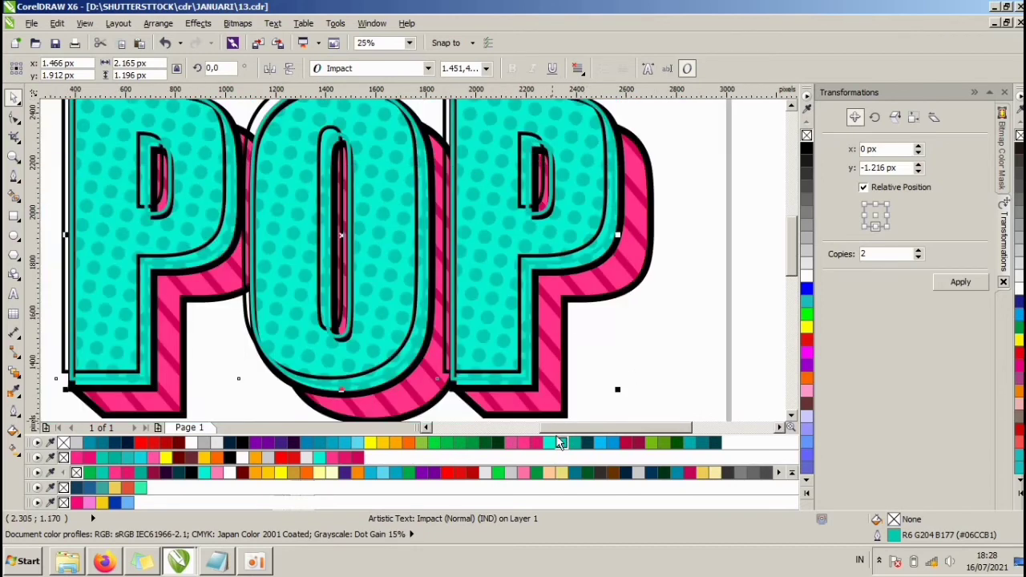
pyautogui.rightClick(585, 443)
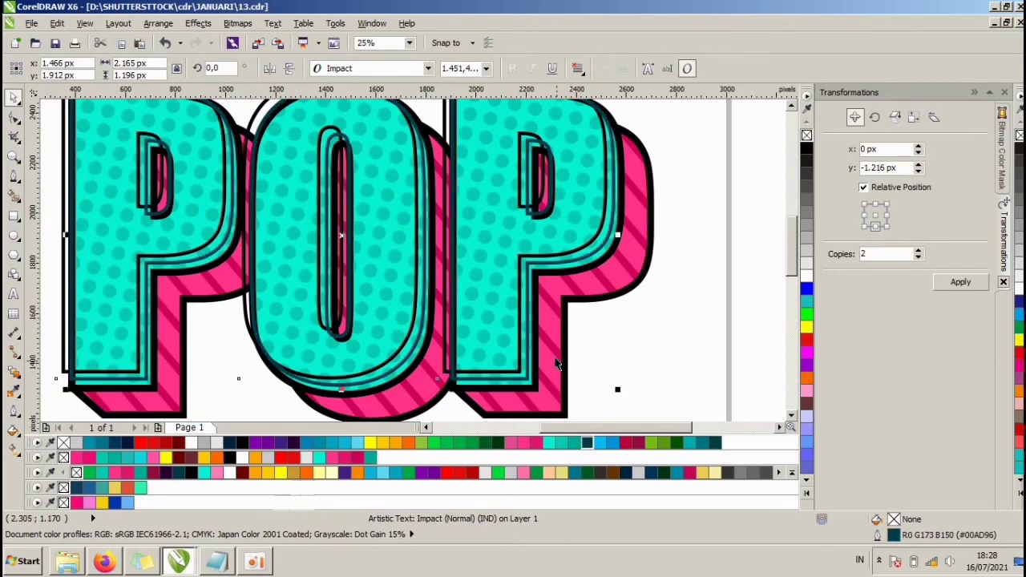
pyautogui.scroll(-1, 425, 263)
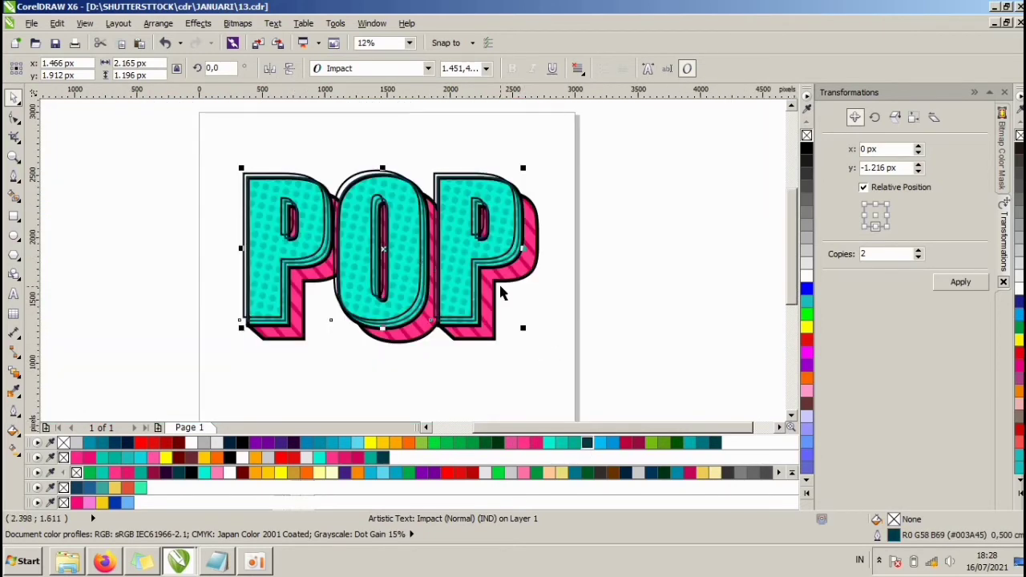
# Step: Colour the duplicated POP outline white (#FFFFFF) and deselect it
pyautogui.rightClick(808, 277)
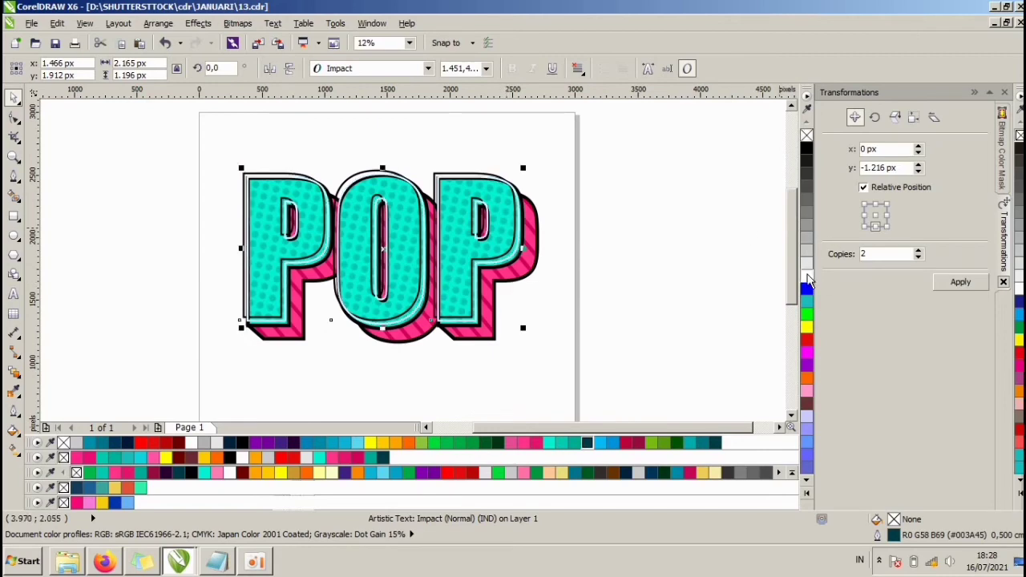
pyautogui.scroll(1, 485, 231)
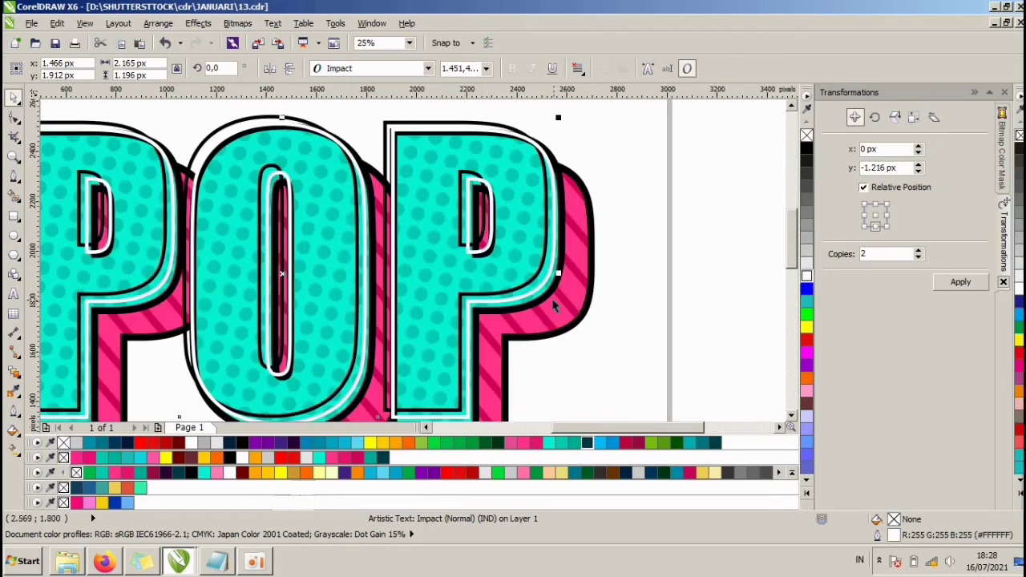
pyautogui.press('Escape')
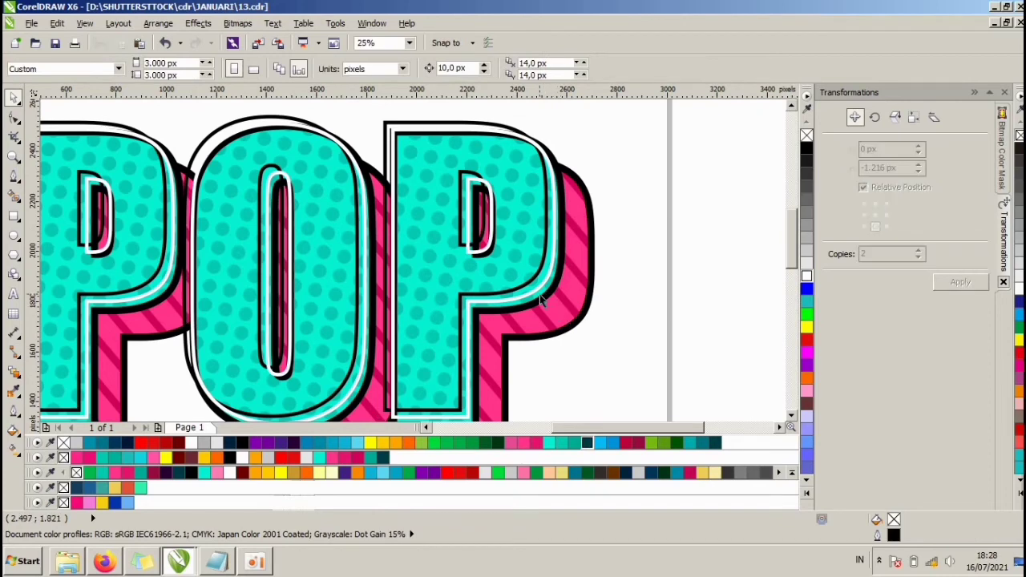
# Step: Duplicate the white POP outline about 66 px right and 69 px down, giving the copy a dark pink #D10259 fill and outline
pyautogui.moveTo(541, 296)
pyautogui.mouseDown()
pyautogui.moveTo(553, 313)
pyautogui.moveTo(550, 298)
pyautogui.mouseUp()
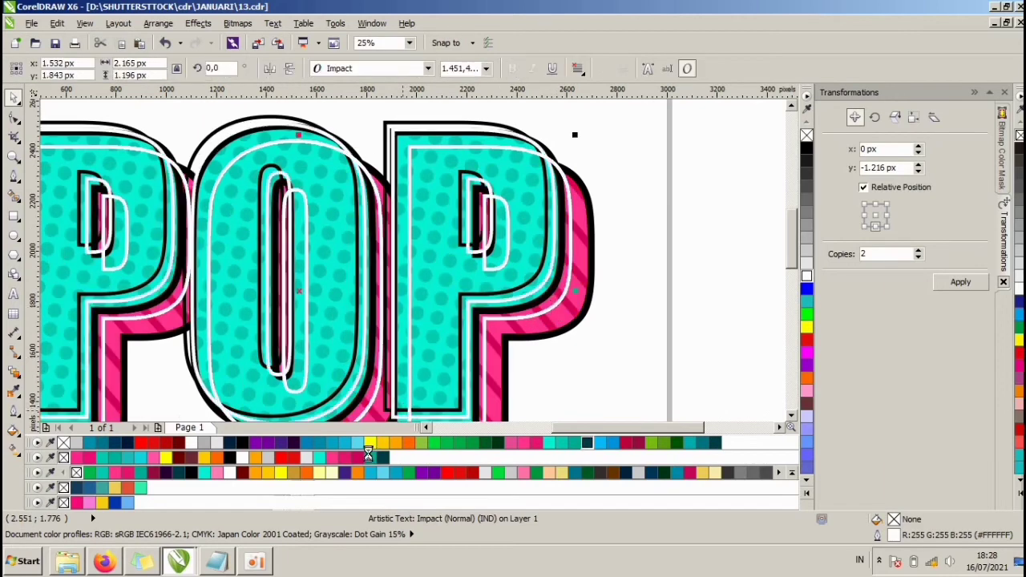
pyautogui.click(358, 457)
pyautogui.rightClick(357, 458)
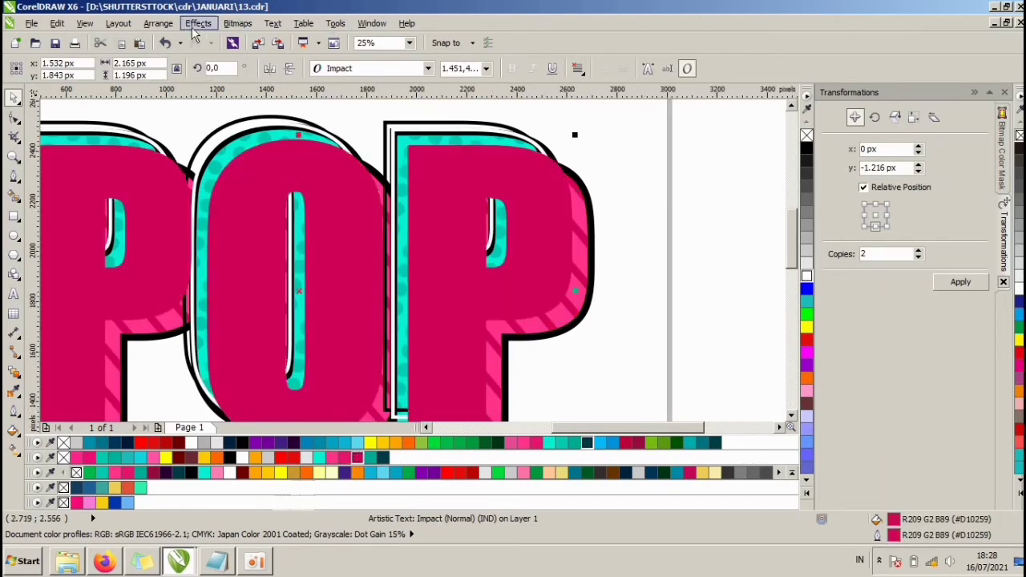
# Step: PowerClip the dark pink POP copy inside the striped pink extrusion shape as its inner shadow
pyautogui.click(194, 27)
pyautogui.moveTo(246, 241)
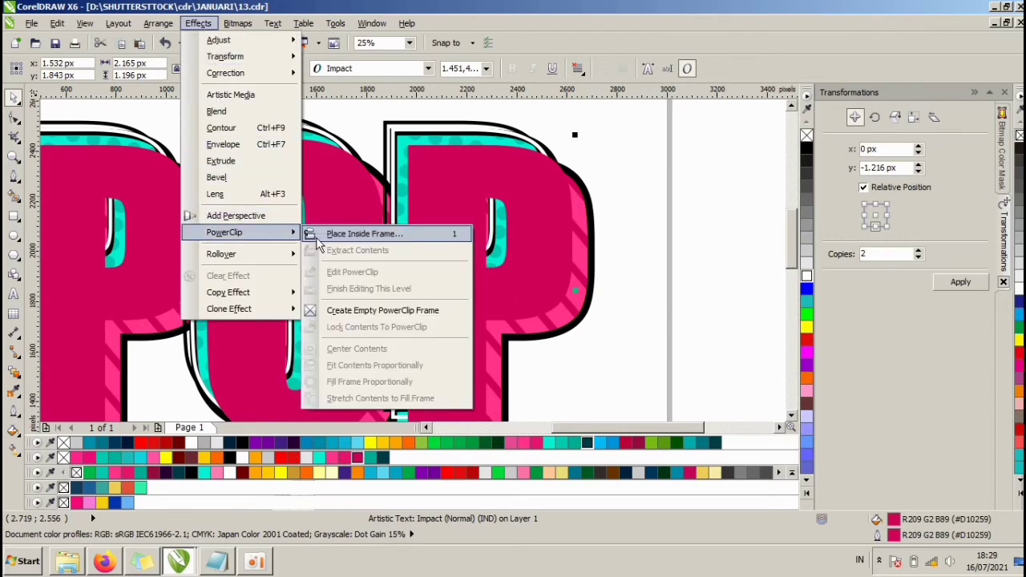
pyautogui.click(345, 234)
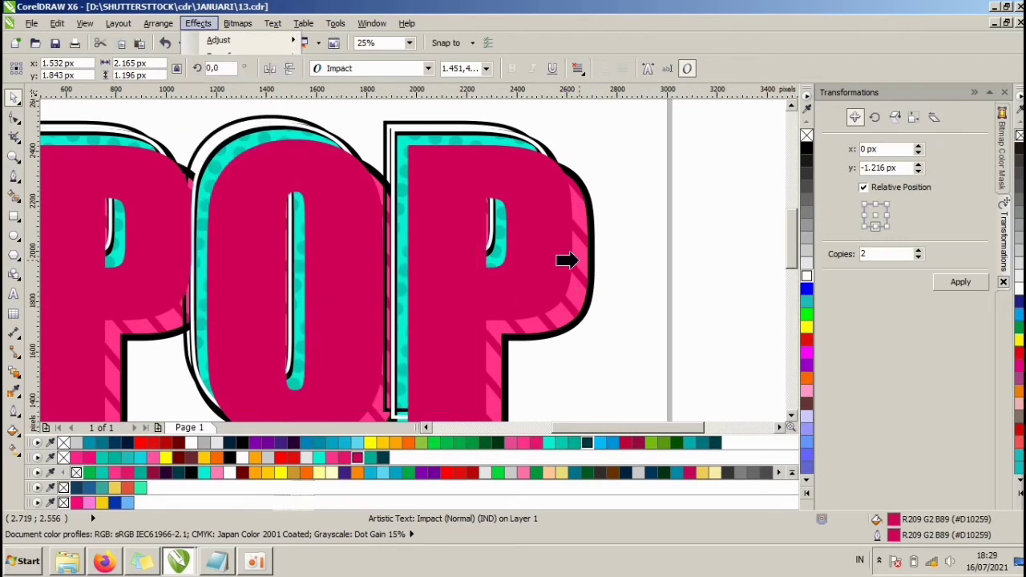
pyautogui.click(536, 326)
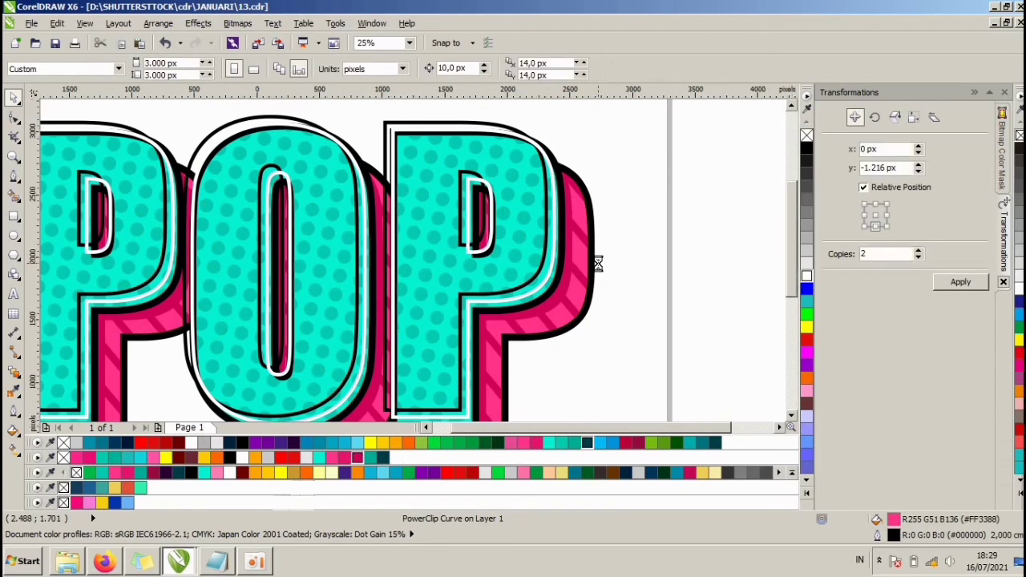
pyautogui.scroll(-1, 598, 264)
pyautogui.click(631, 333)
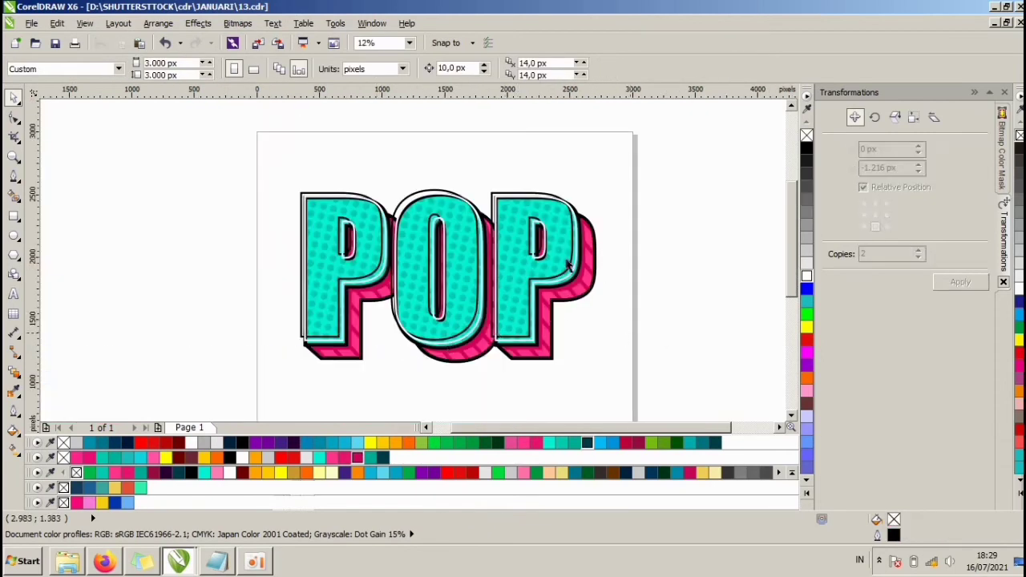
pyautogui.scroll(-1, 517, 221)
pyautogui.scroll(1, 533, 251)
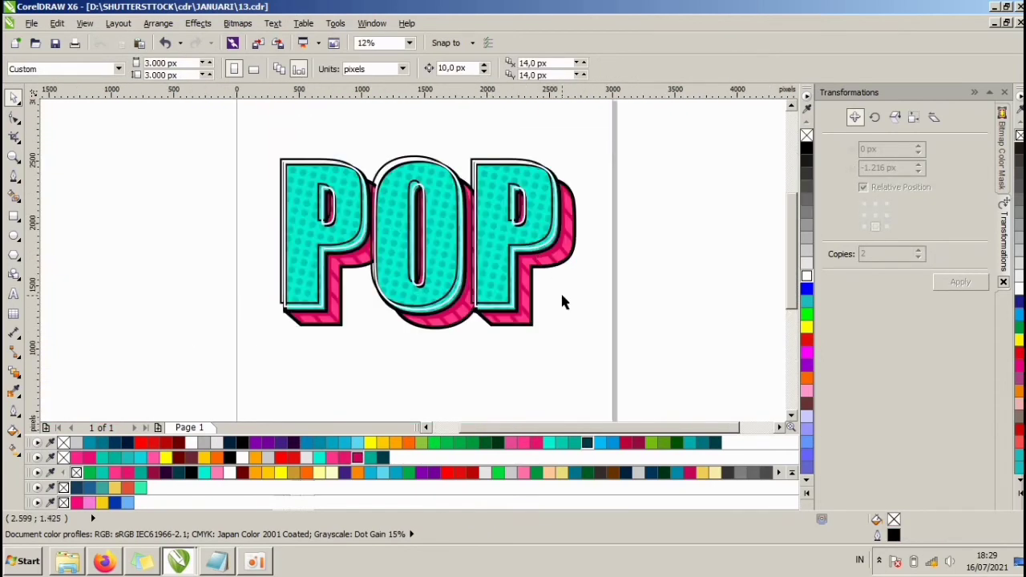
# Step: Duplicate the striped pink extrusion shape, offsetting the copy about 42 px to the right and 48 px downward
pyautogui.scroll(1, 551, 285)
pyautogui.click(537, 253)
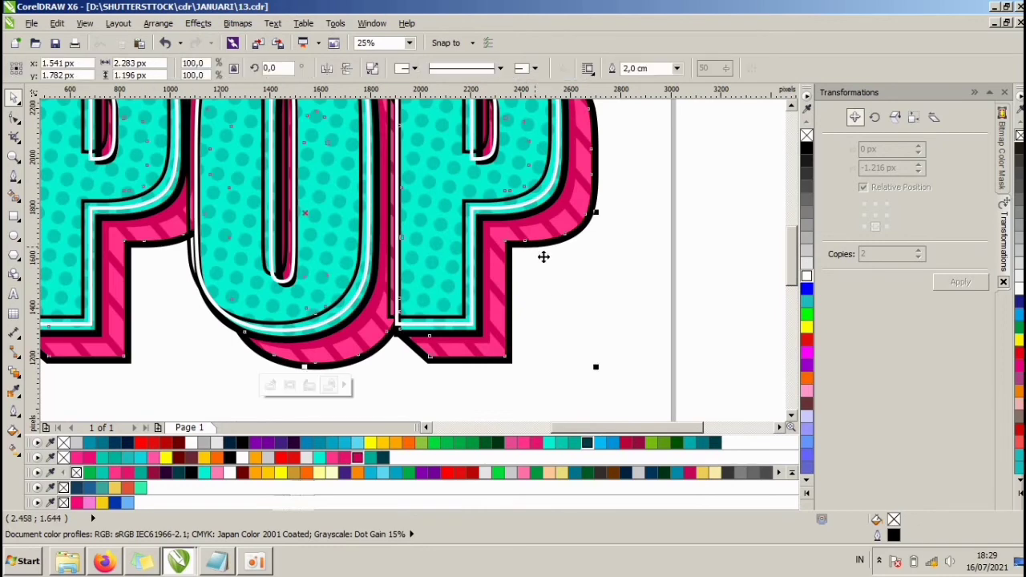
pyautogui.moveTo(533, 247); pyautogui.dragTo(542, 257)
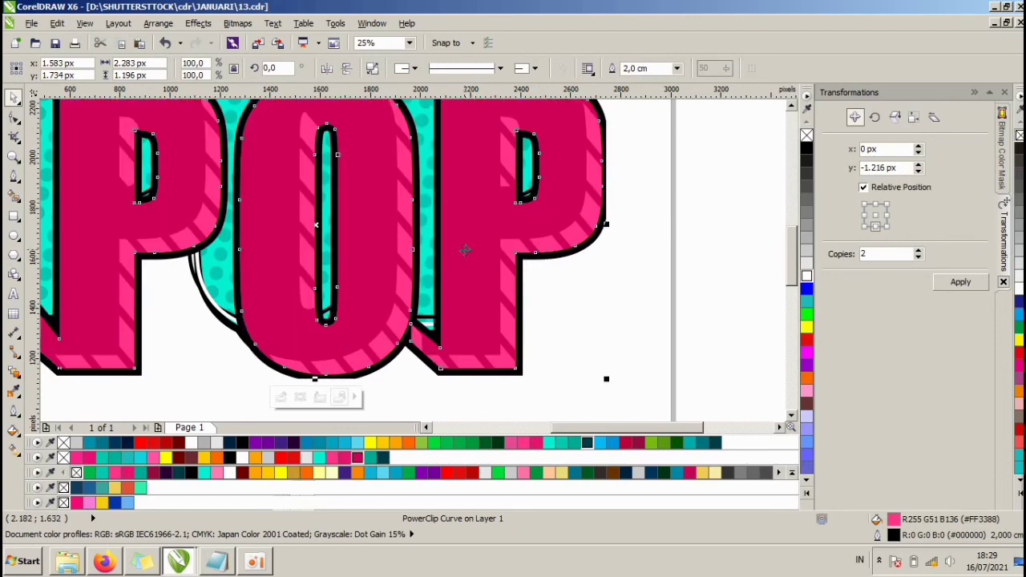
pyautogui.scroll(-1, 465, 250)
# Step: Set the extrusion copy's frame type to None, colour its fill and outline light grey #E6E6E6, and send it behind the artwork
pyautogui.rightClick(493, 236)
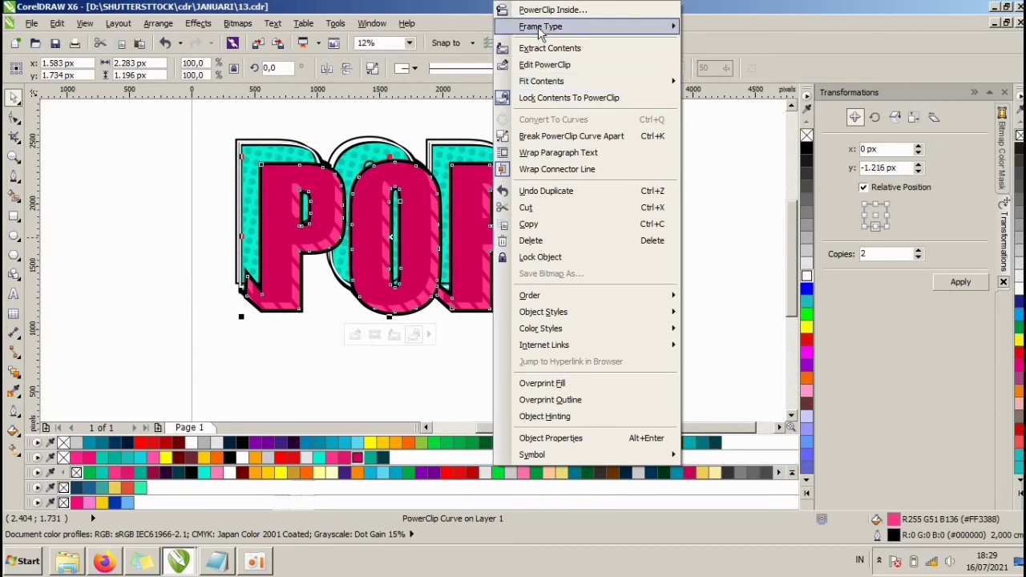
pyautogui.moveTo(612, 28)
pyautogui.click(716, 66)
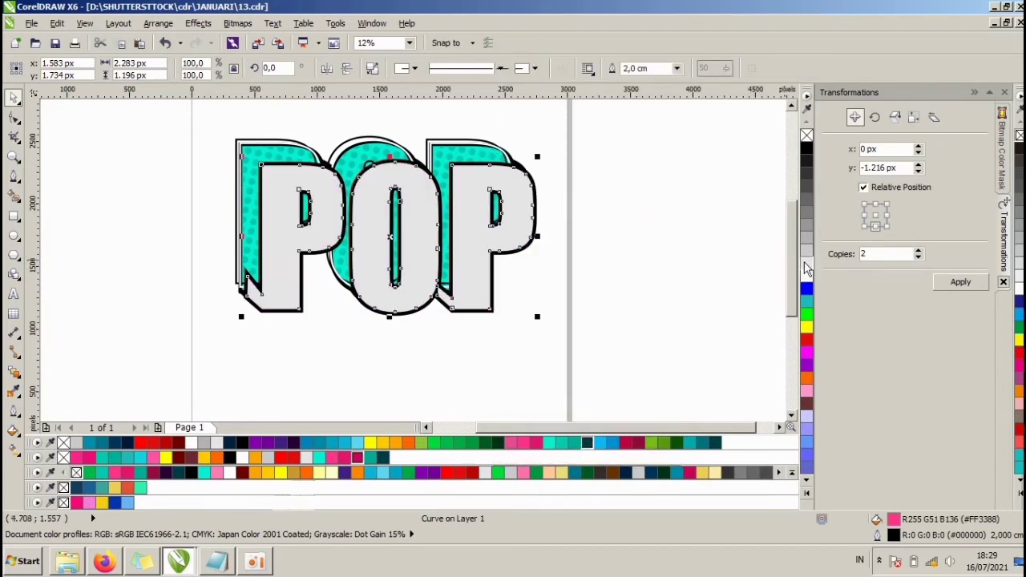
pyautogui.click(634, 255)
pyautogui.scroll(-2, 424, 223)
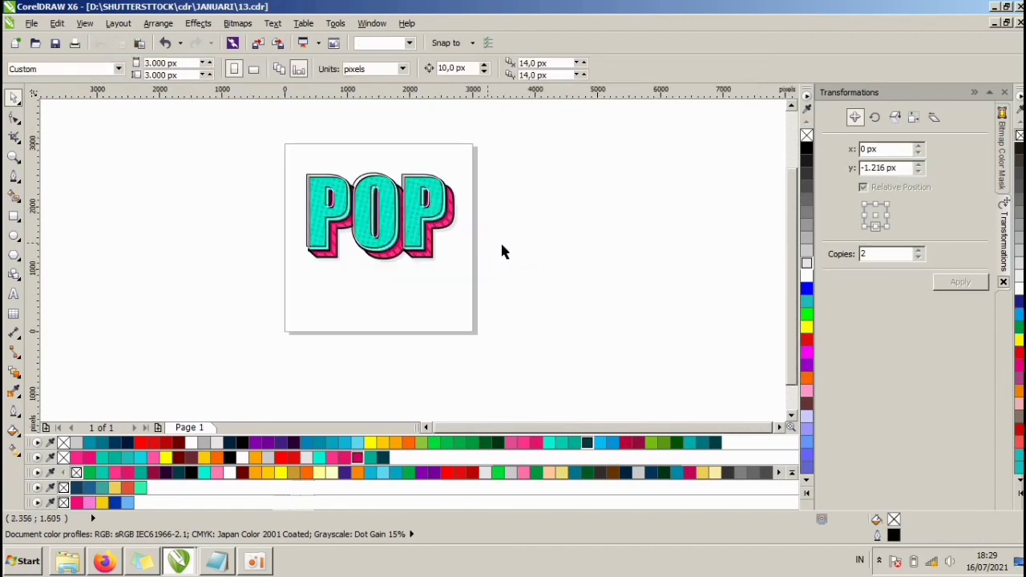
# Step: Duplicate the complete POP artwork horizontally to the right, about 3360 px away, outside the page
pyautogui.moveTo(481, 335); pyautogui.dragTo(224, 115)
pyautogui.moveTo(365, 223); pyautogui.dragTo(571, 223)
pyautogui.click(664, 300)
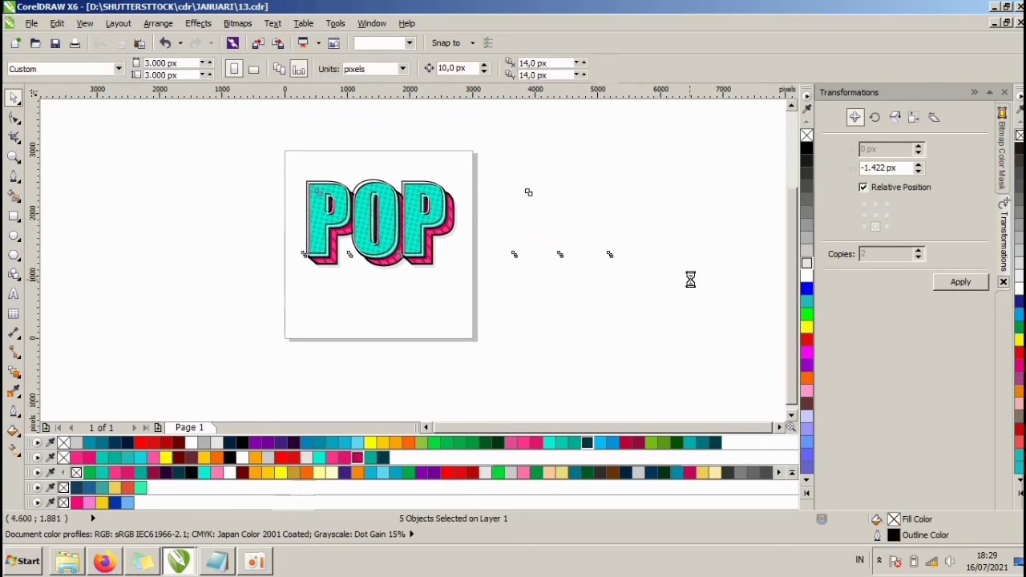
# Step: Draw a rectangle about 3420 by 2496 px behind the duplicated POP artwork, filled yellow #FFFF00 and without an outline
pyautogui.click(14, 216)
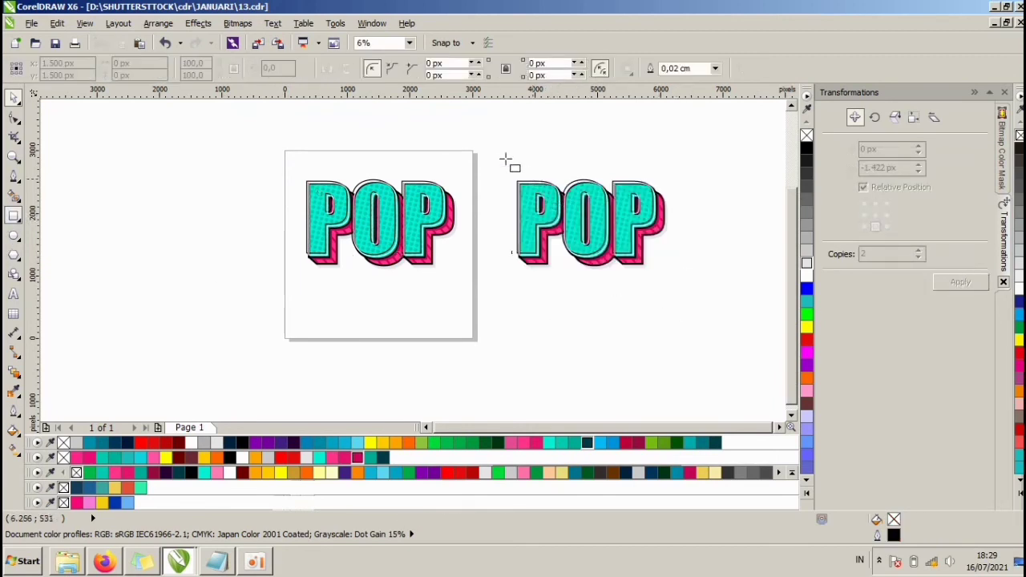
pyautogui.moveTo(487, 146); pyautogui.dragTo(704, 303)
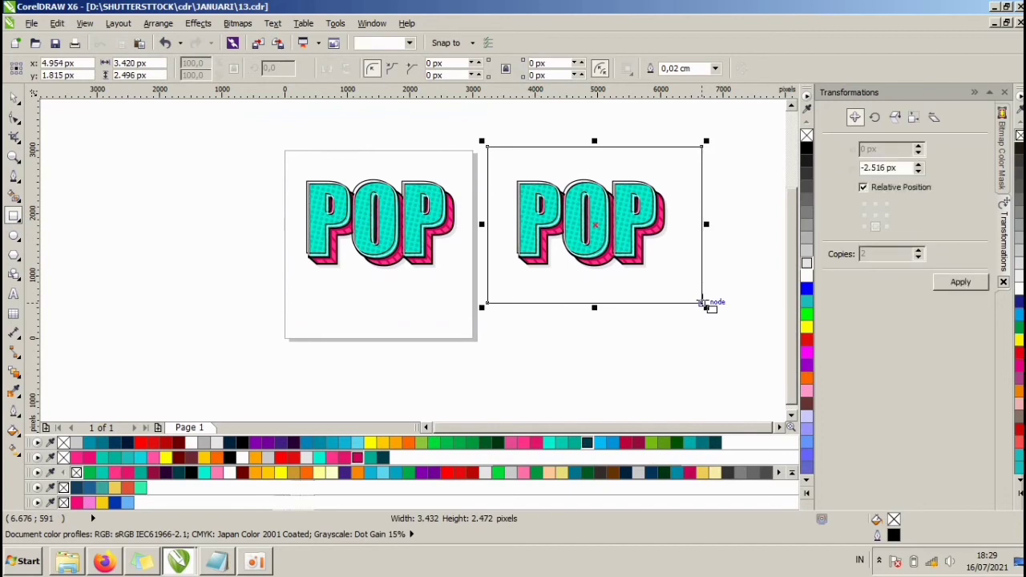
pyautogui.click(372, 445)
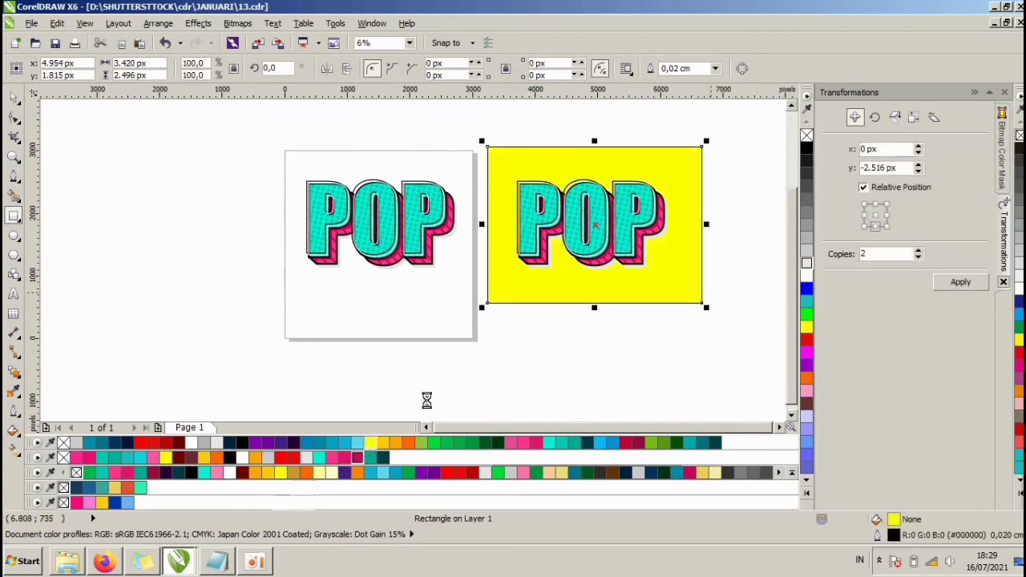
pyautogui.scroll(1, 736, 219)
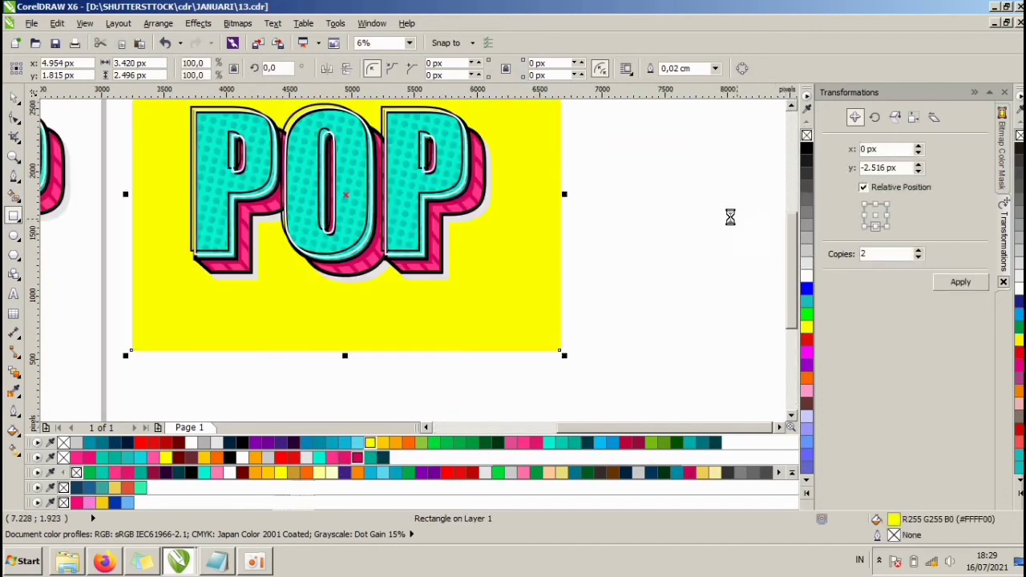
pyautogui.click(14, 98)
pyautogui.click(628, 236)
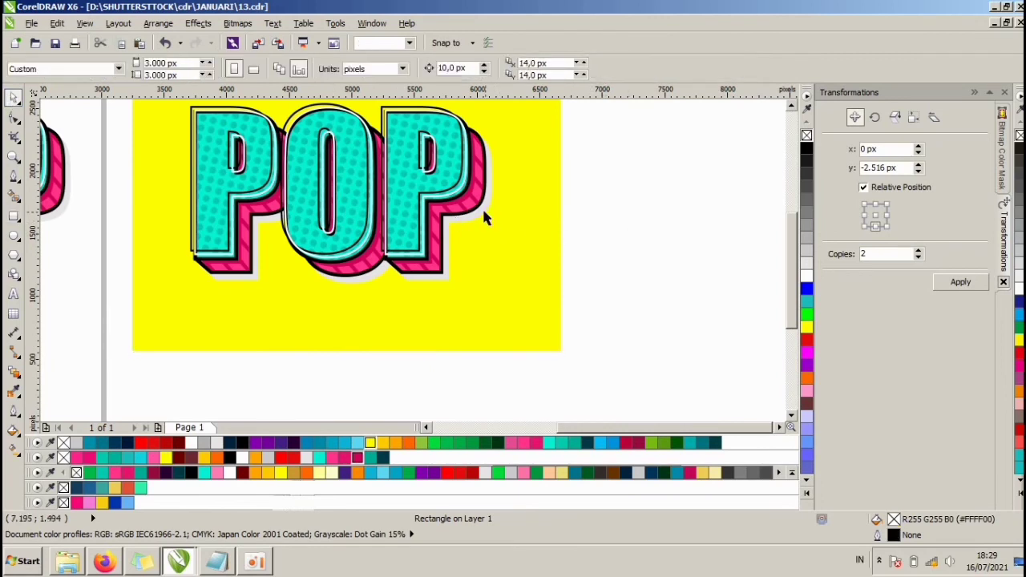
# Step: Recolour the grey shadow of the POP artwork on the yellow background to #FFCC00, for both fill and outline
pyautogui.scroll(1, 482, 210)
pyautogui.click(481, 211)
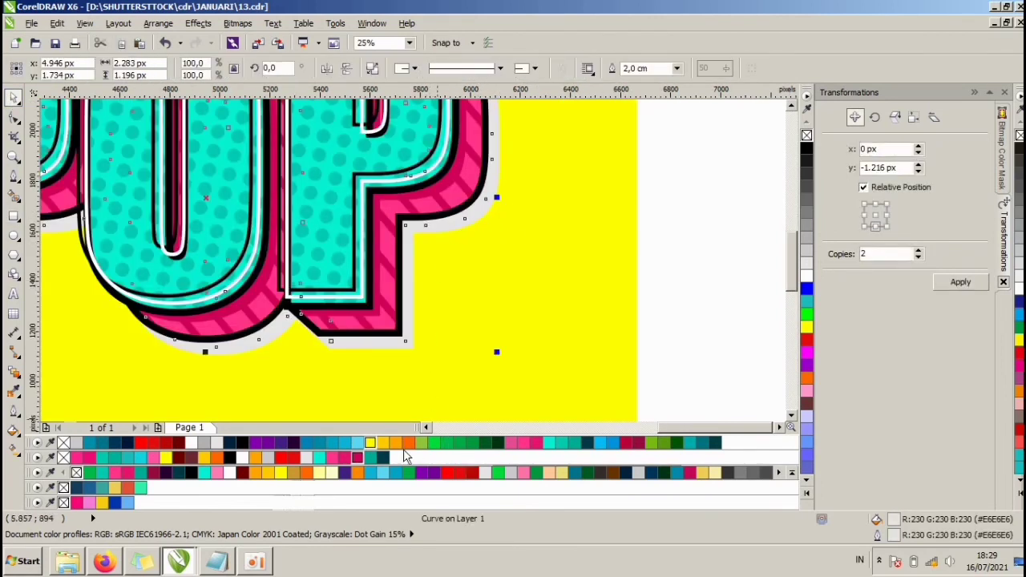
pyautogui.click(382, 444)
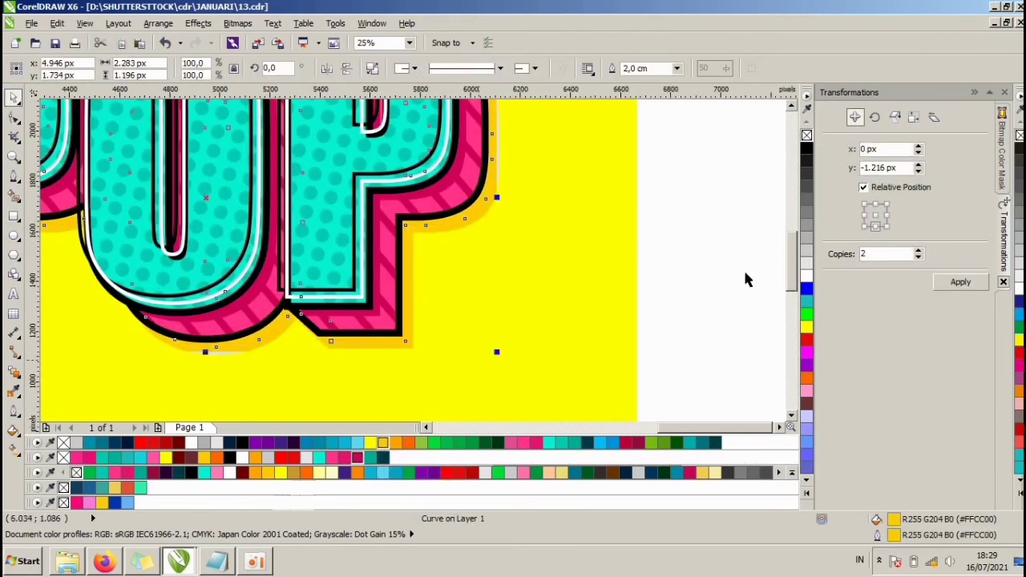
pyautogui.click(697, 243)
pyautogui.scroll(-1, 521, 215)
pyautogui.scroll(2, 508, 160)
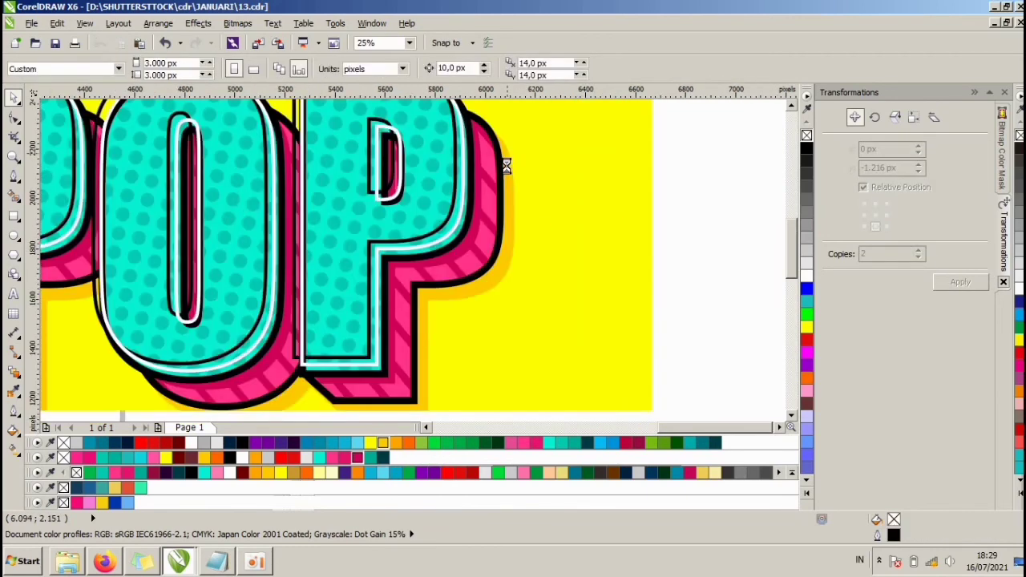
pyautogui.scroll(1, 517, 208)
pyautogui.scroll(-3, 526, 234)
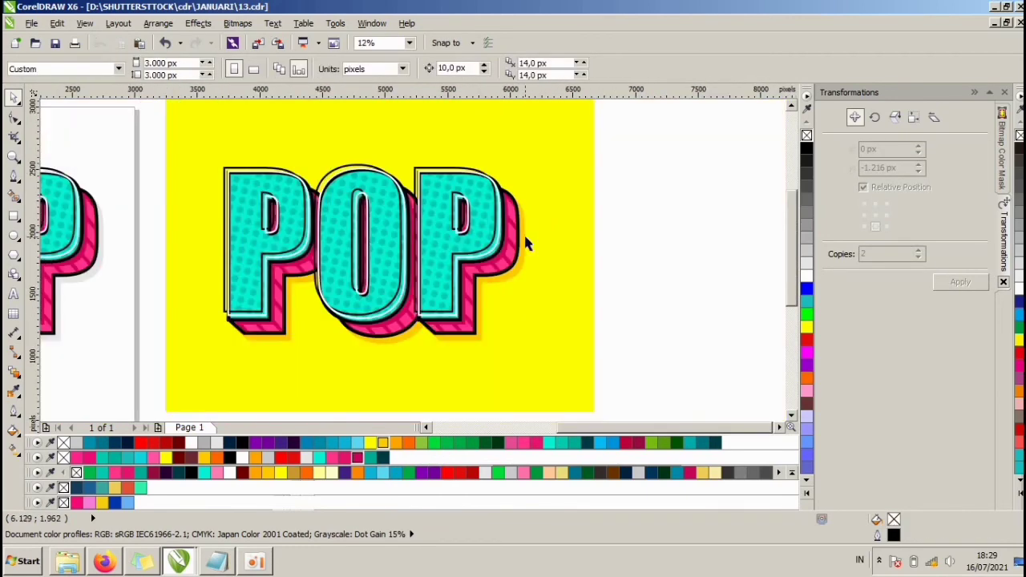
# Step: Nudge the yellow background rectangle slightly to the left behind the POP artwork and deselect it
pyautogui.scroll(-2, 531, 204)
pyautogui.click(540, 197)
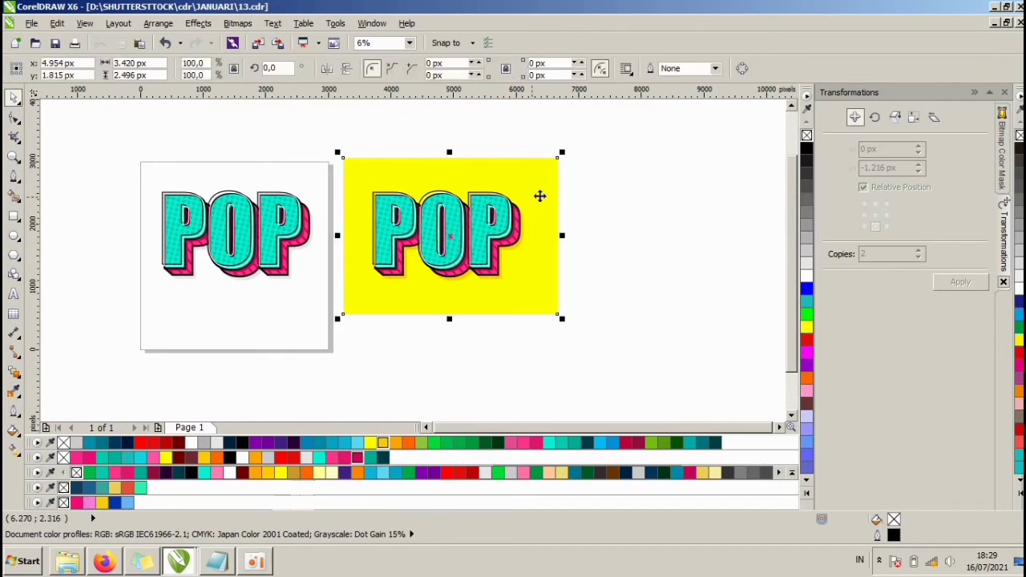
pyautogui.press('Left')
pyautogui.press('Left')
pyautogui.press('Left')
pyautogui.press('Left')
pyautogui.press('Left')
pyautogui.press('Left')
pyautogui.click(588, 190)
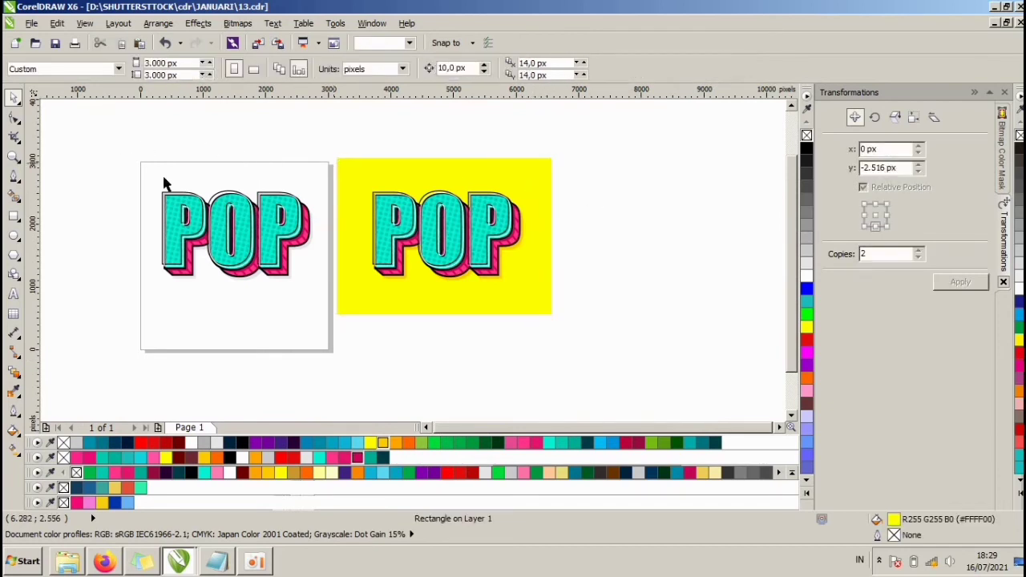
# Step: Delete the original POP artwork from the page and centre the yellow rectangle horizontally behind the remaining copy
pyautogui.moveTo(153, 174); pyautogui.dragTo(322, 333)
pyautogui.press('Delete')
pyautogui.click(523, 170)
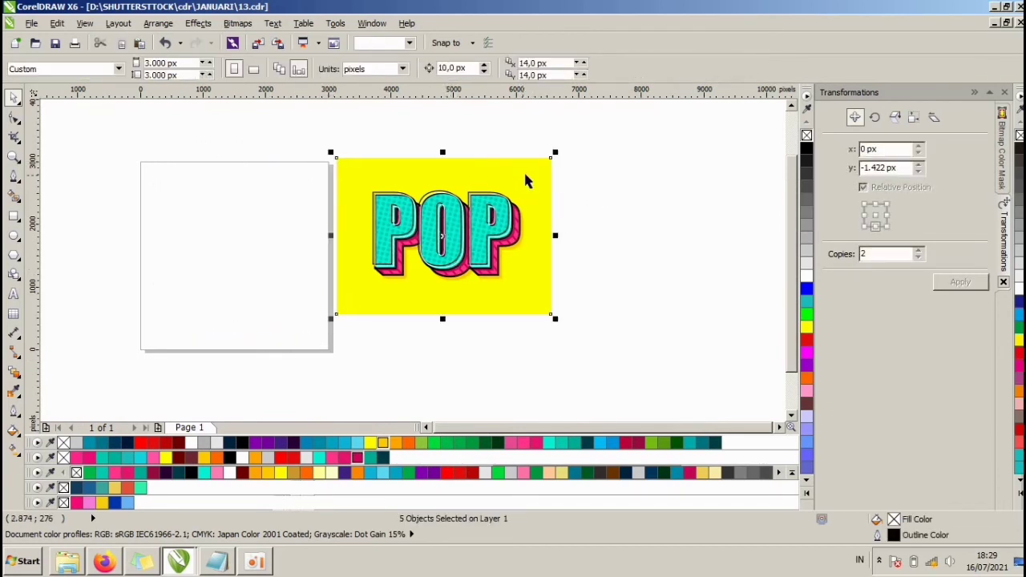
pyautogui.click(627, 215)
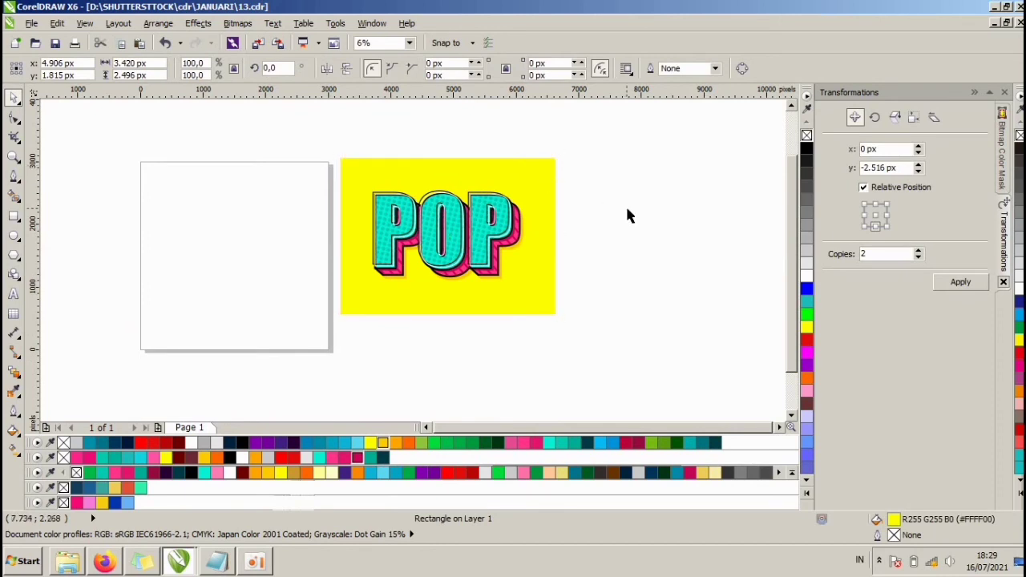
# Step: Widen the yellow background rectangle evenly on both sides to about 5151 px, keeping its centre behind the POP artwork
pyautogui.scroll(2, 452, 229)
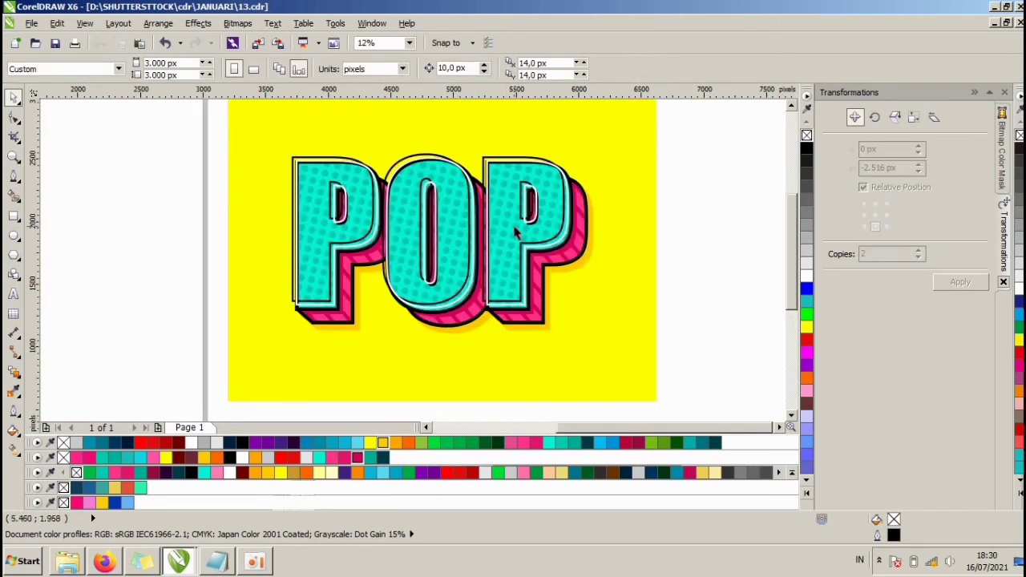
pyautogui.click(642, 252)
pyautogui.moveTo(662, 246); pyautogui.dragTo(764, 240)
pyautogui.scroll(-1, 401, 194)
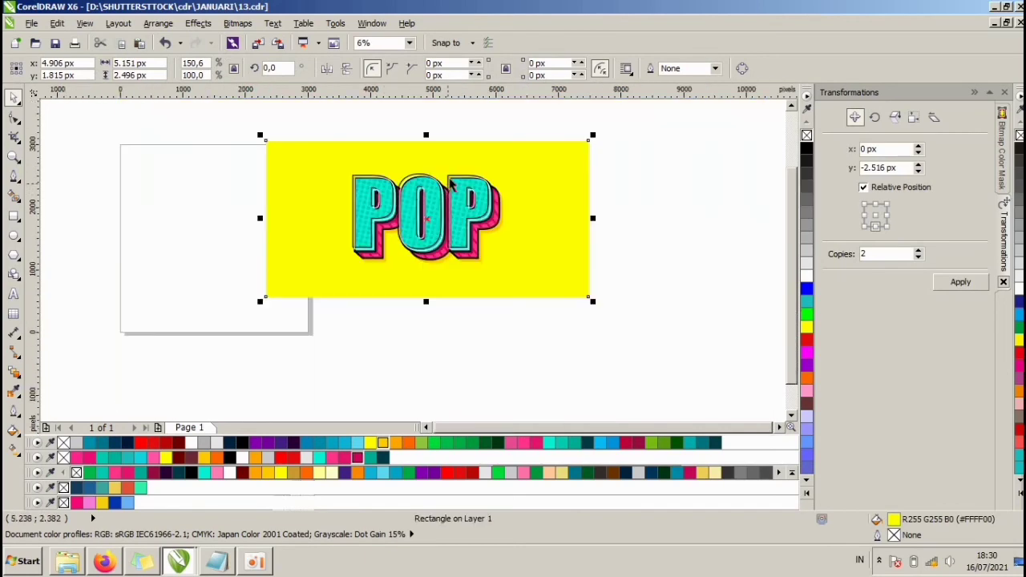
# Step: Examine the finished POP artwork up close on its yellow background
pyautogui.scroll(1, 451, 185)
pyautogui.click(14, 157)
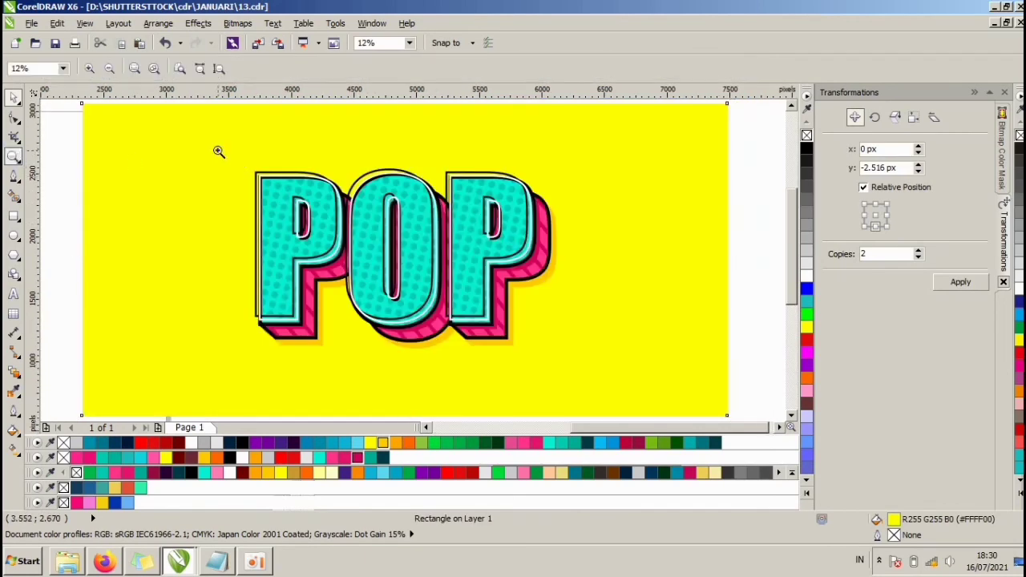
pyautogui.moveTo(217, 150); pyautogui.dragTo(609, 387)
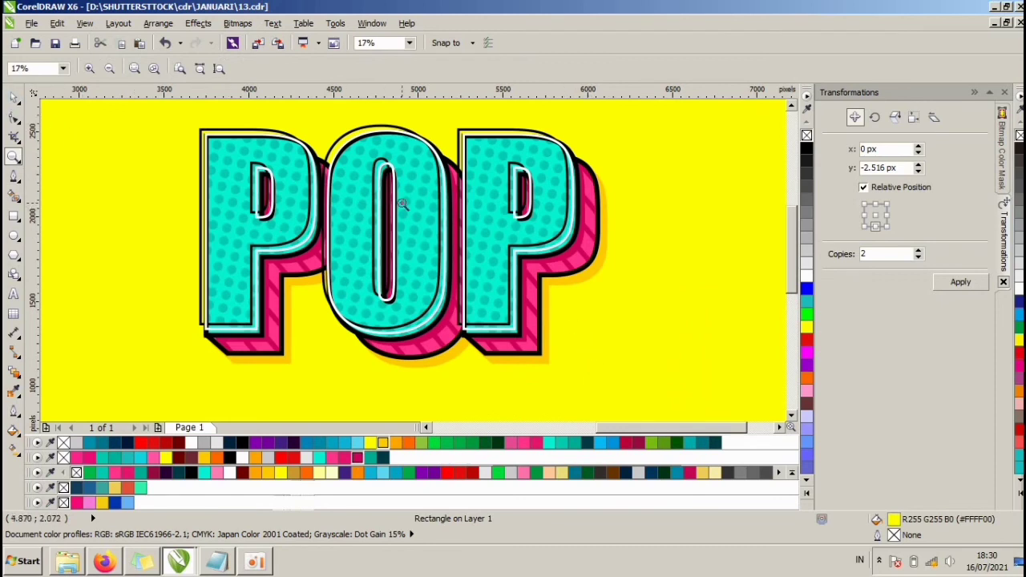
pyautogui.press('F10')
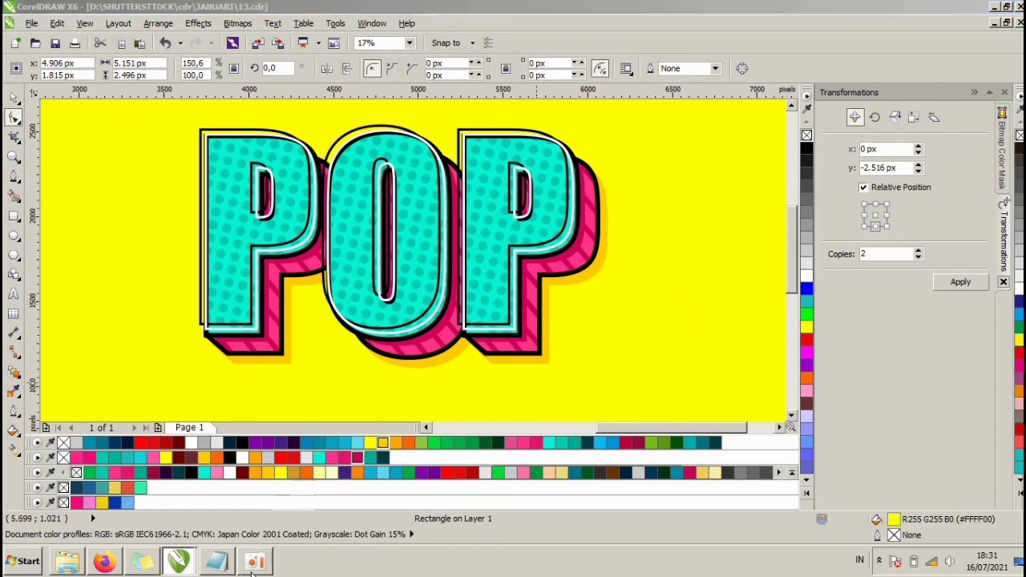
pyautogui.moveTo(516, 451)
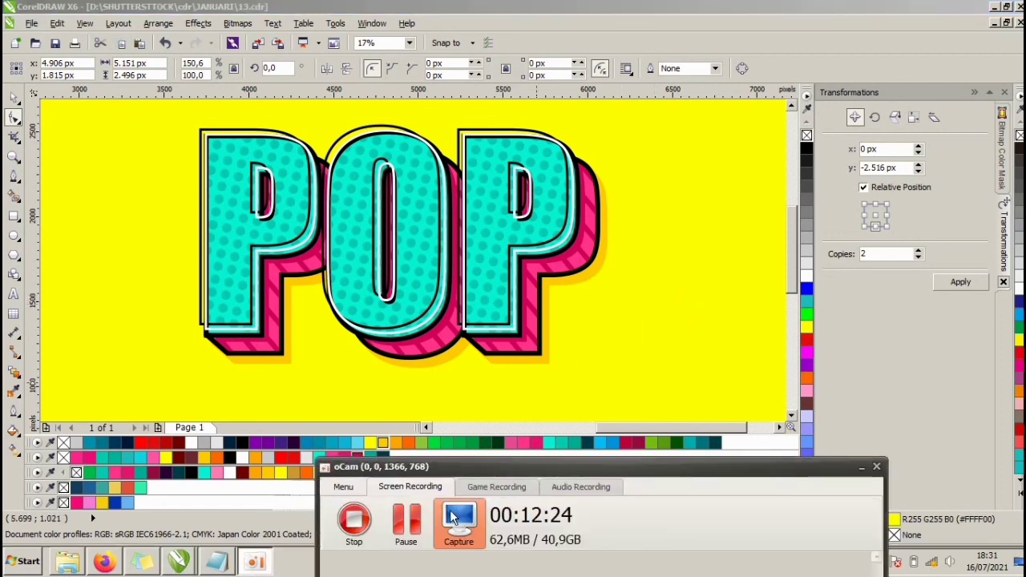